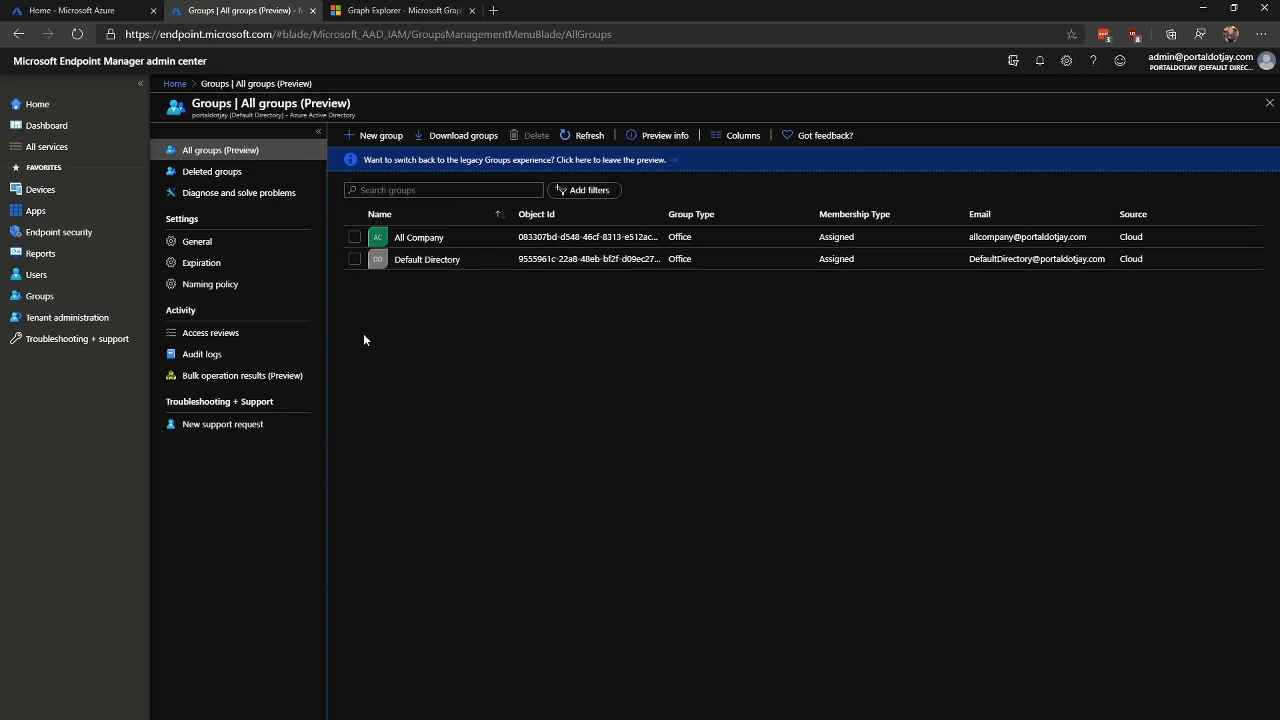
Step: Fill a new group form: name IT-STAFF, description 'All Staff Members in Information Technology', Dynamic User membership
left_click(379, 136)
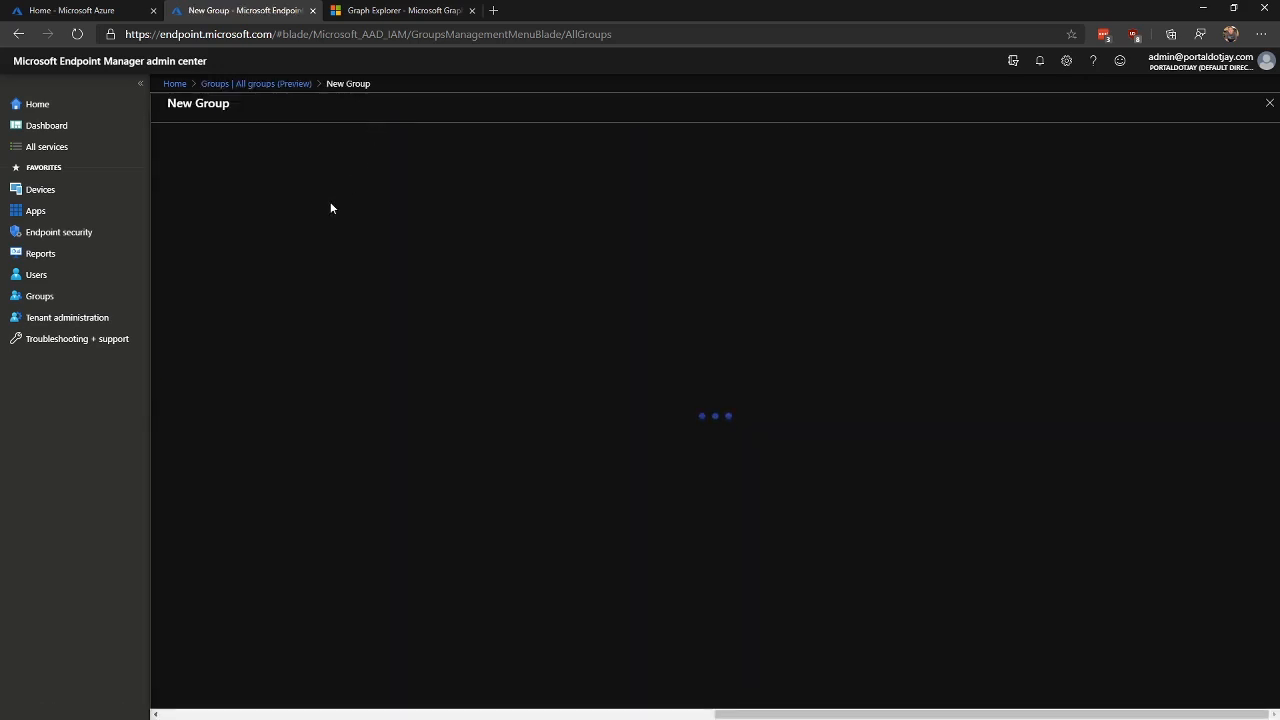
left_click(275, 201)
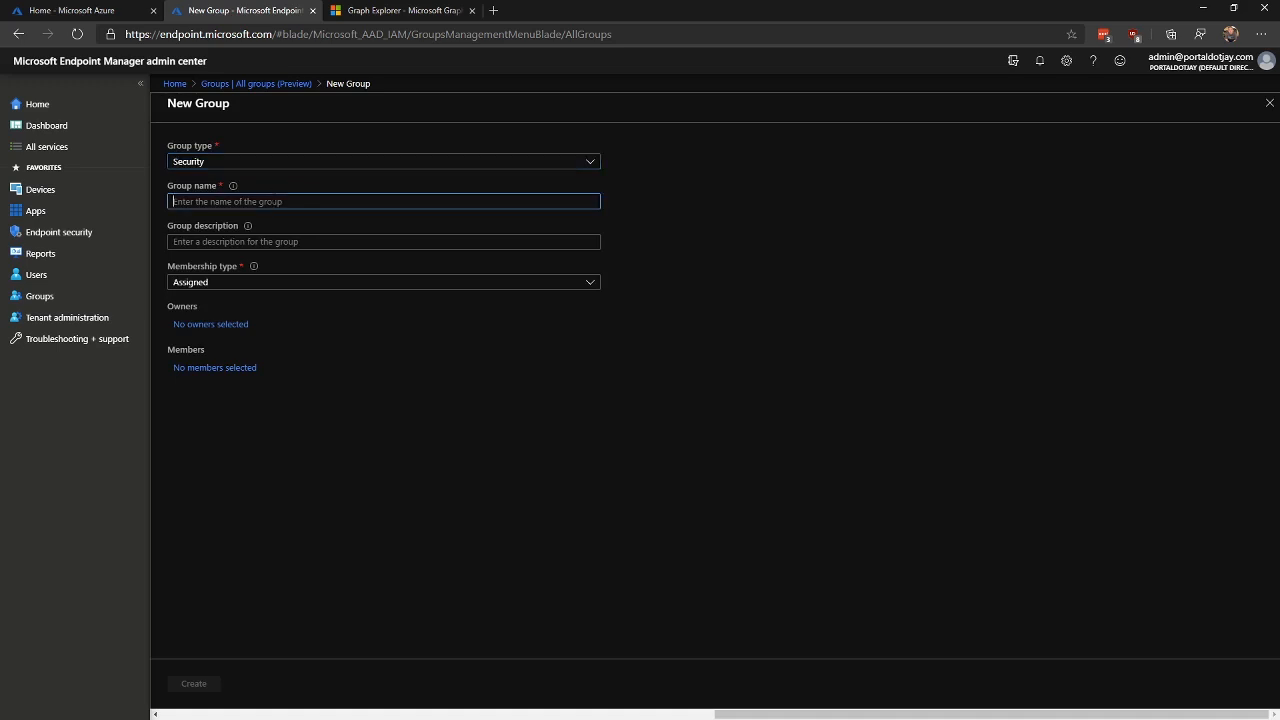
type("IT-STAFF")
key("Tab")
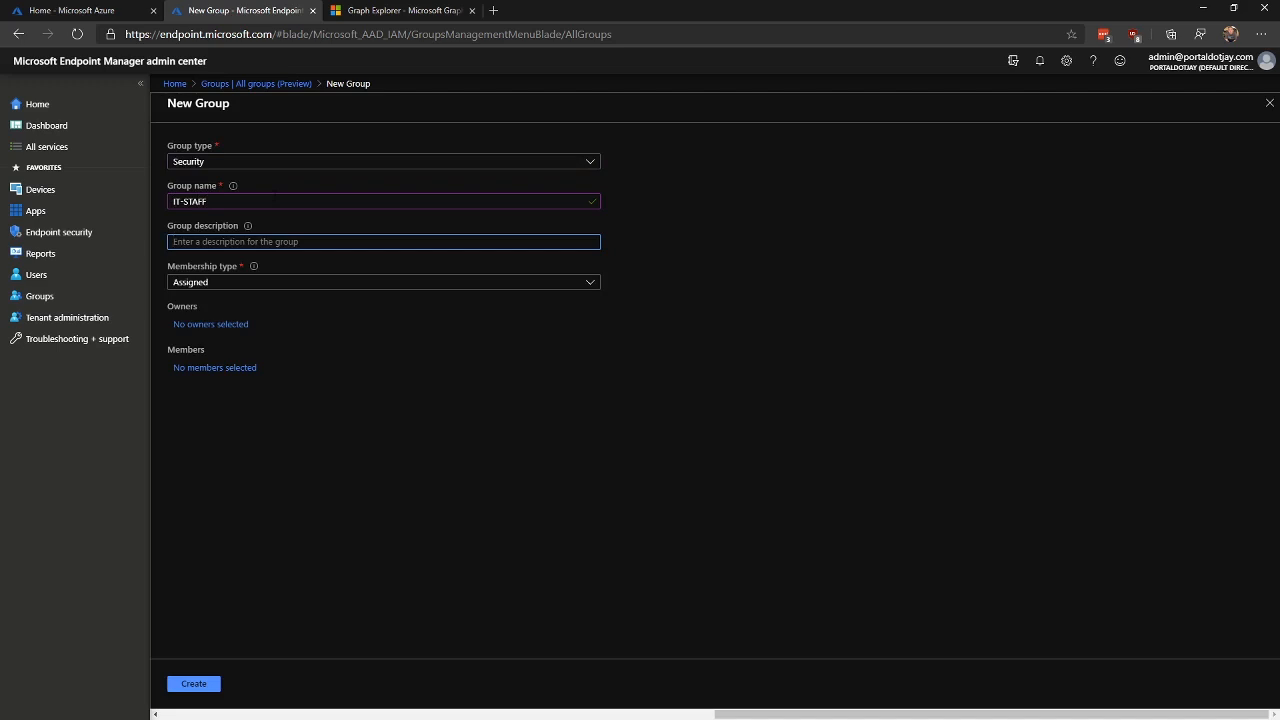
type("All Staff Members in Information Tech")
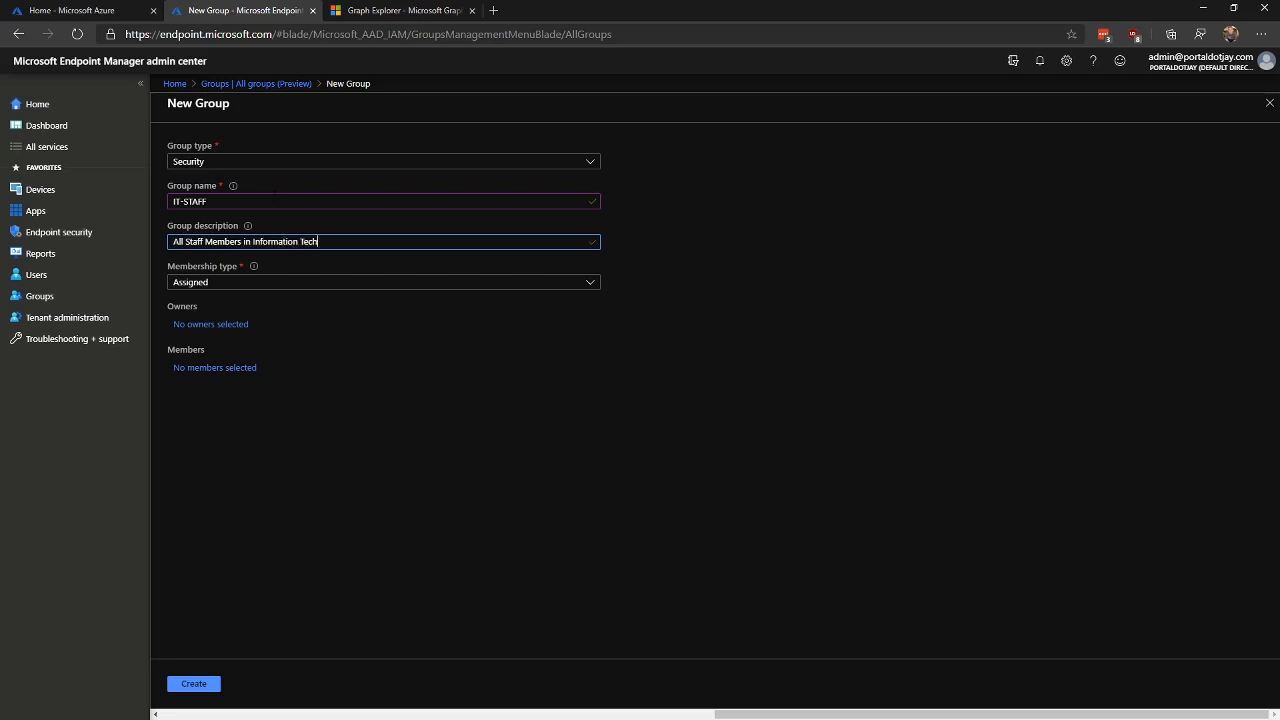
type("nology")
left_click(251, 284)
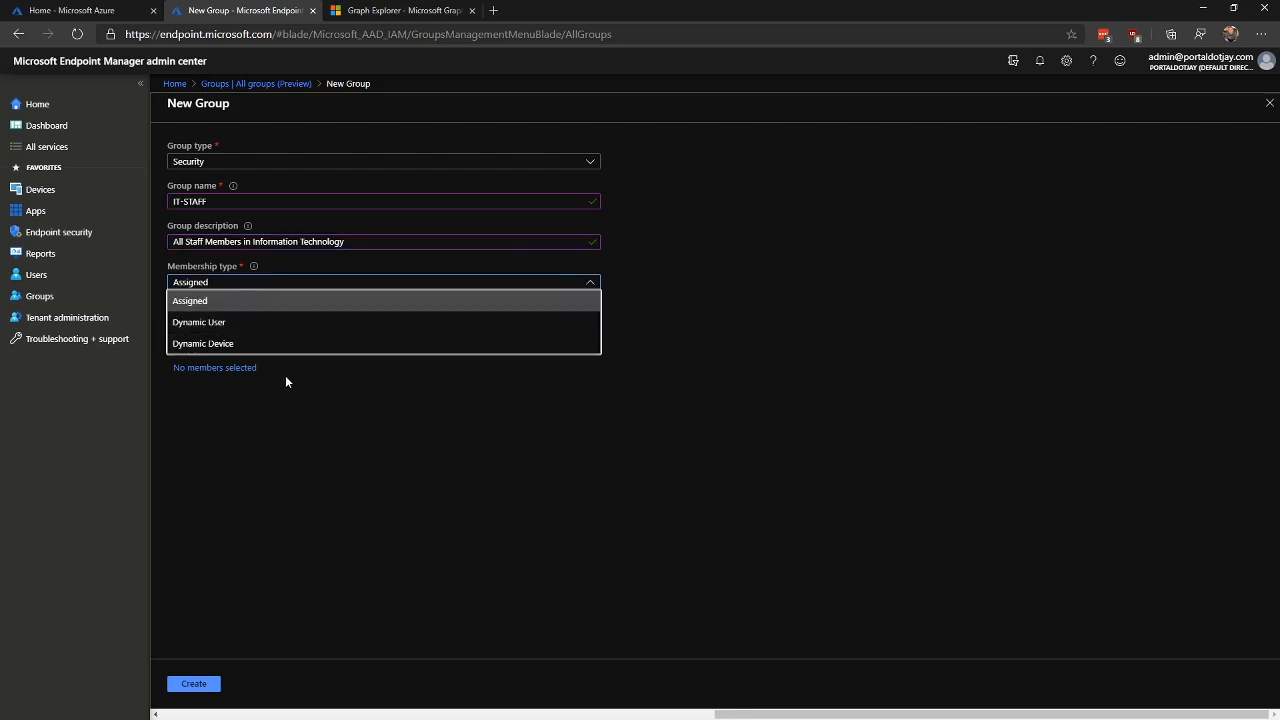
left_click(253, 324)
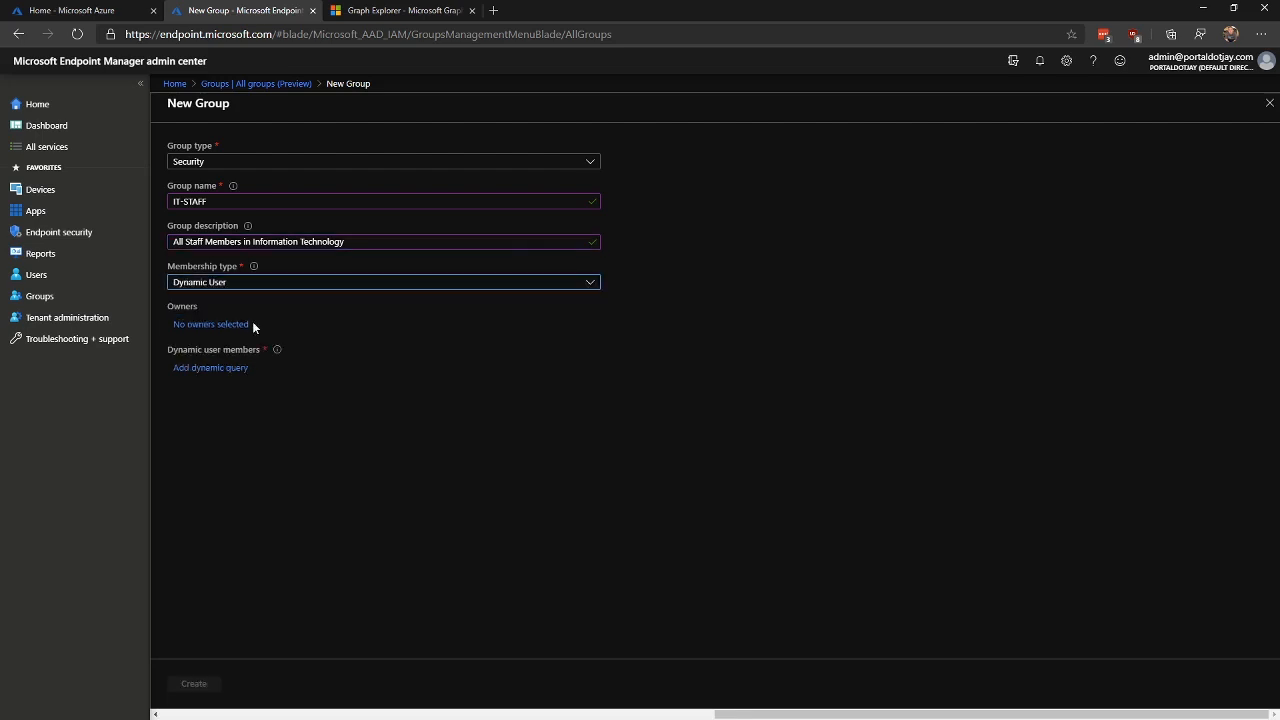
Step: Add a dynamic query rule: property department, operator Equals, value 'Information technology'
left_click(211, 368)
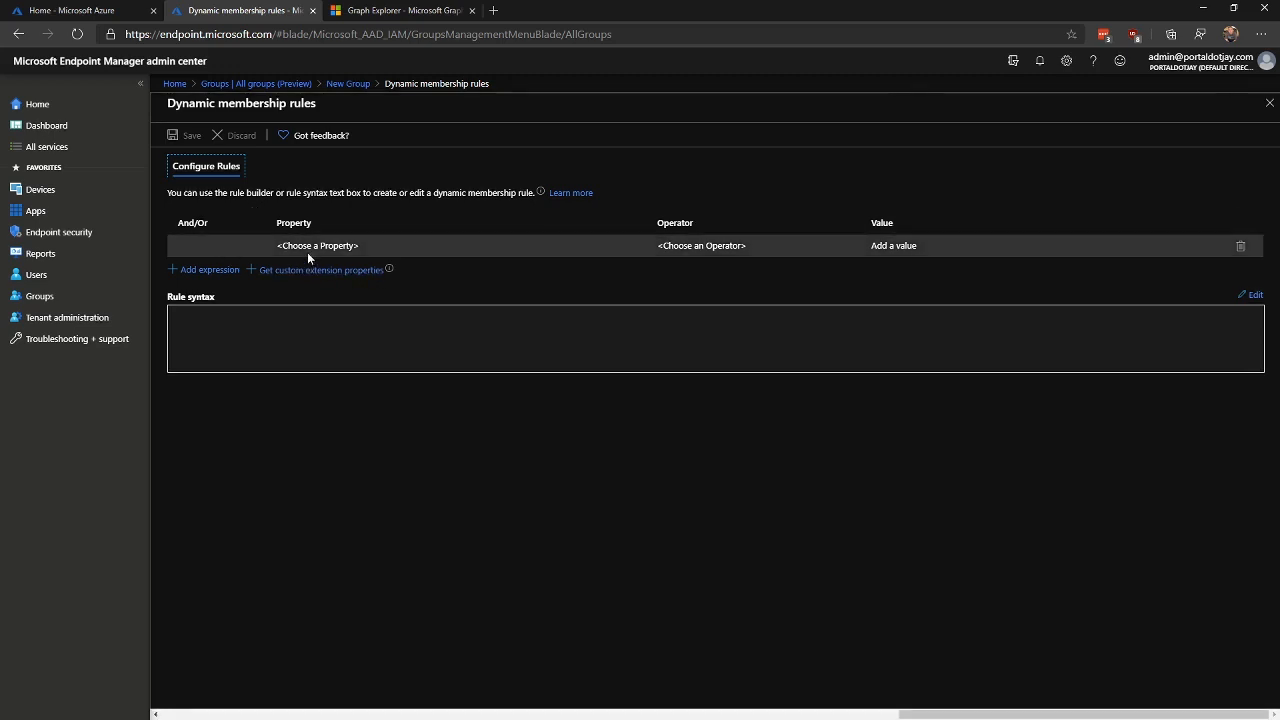
left_click(451, 245)
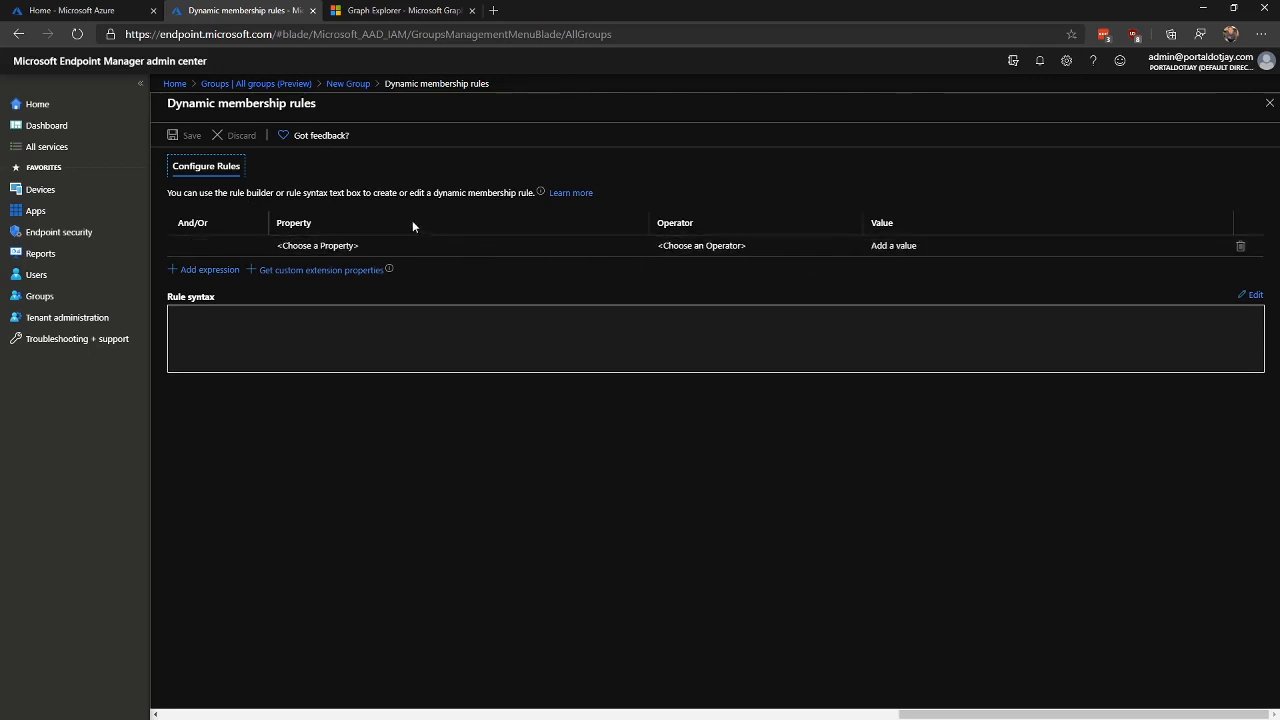
left_click(618, 247)
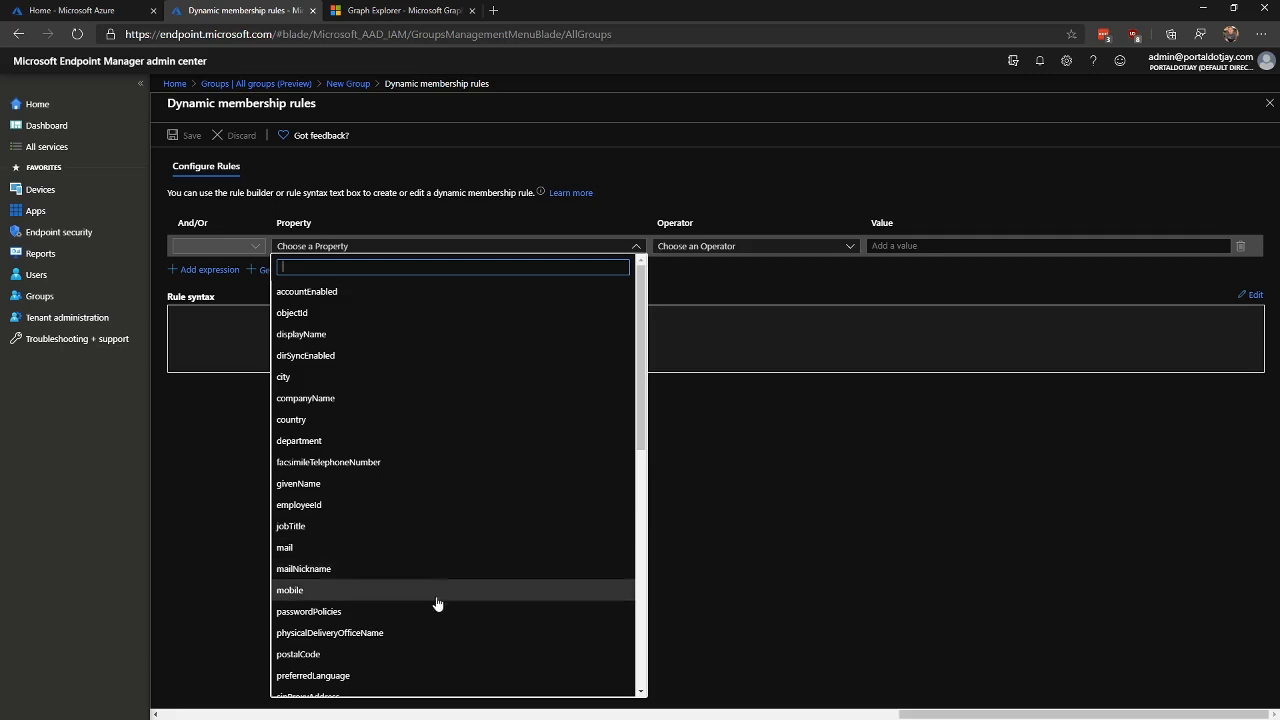
left_click(846, 250)
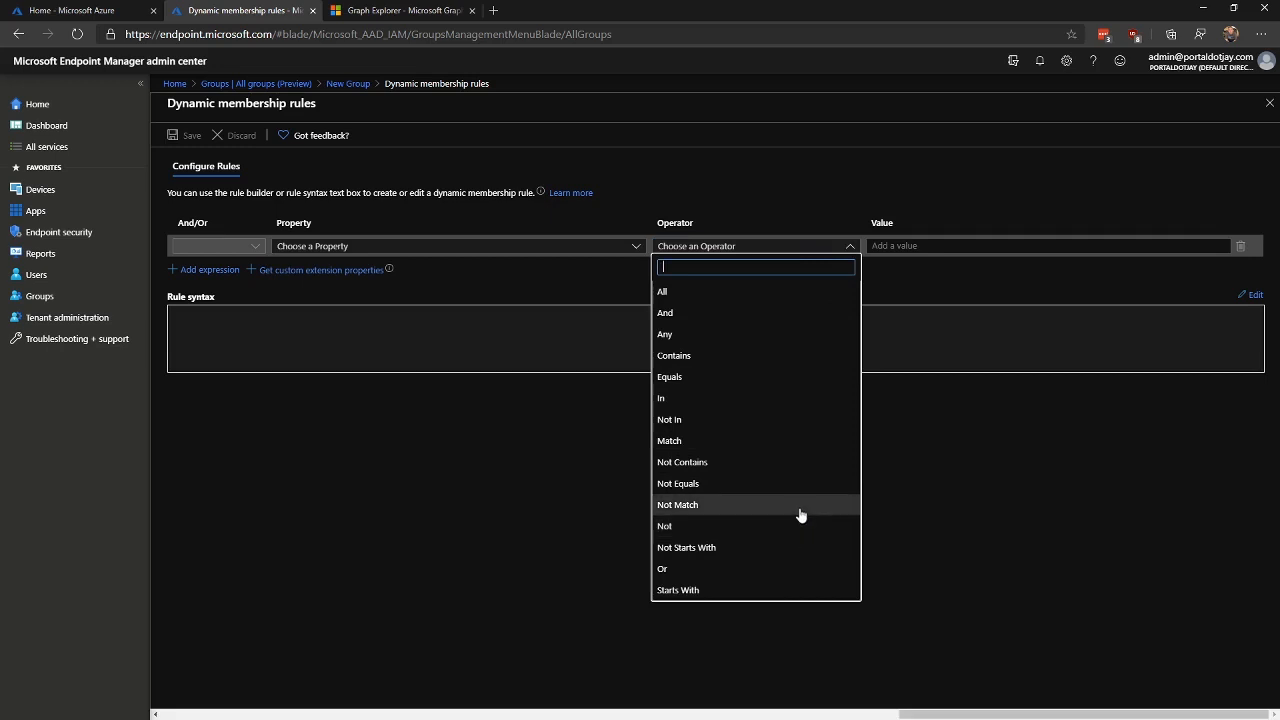
left_click(955, 246)
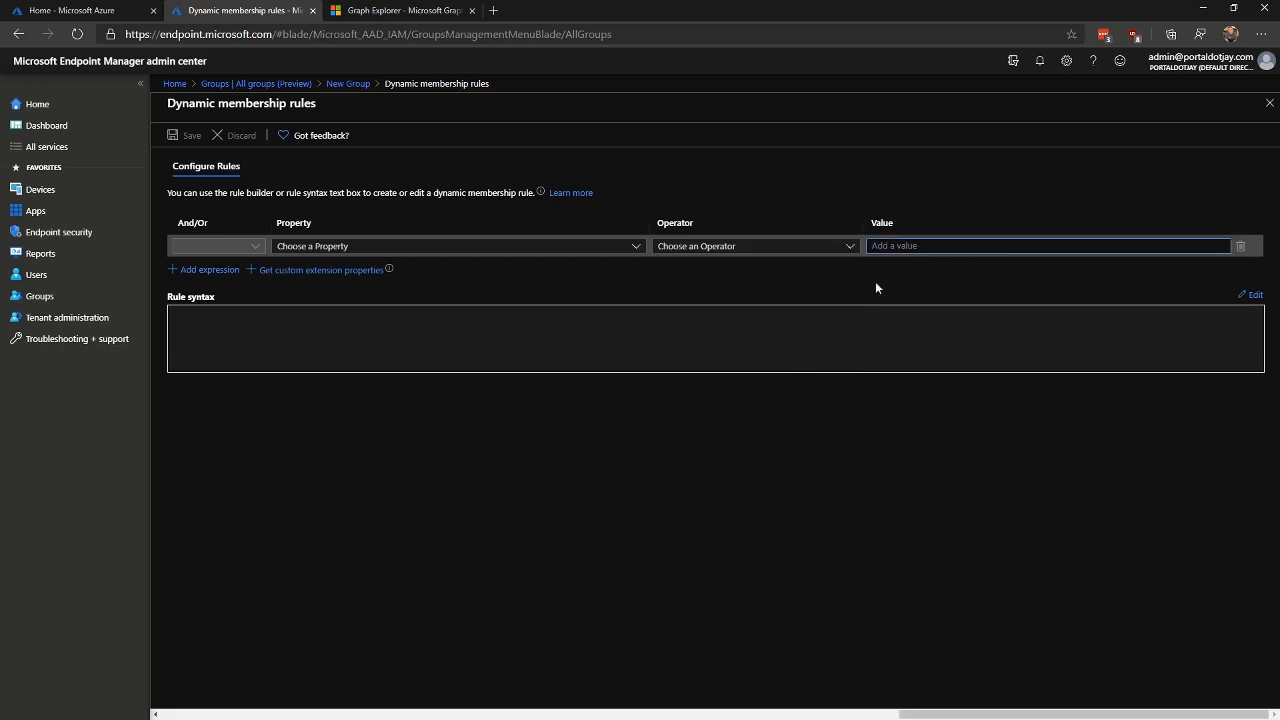
left_click(520, 250)
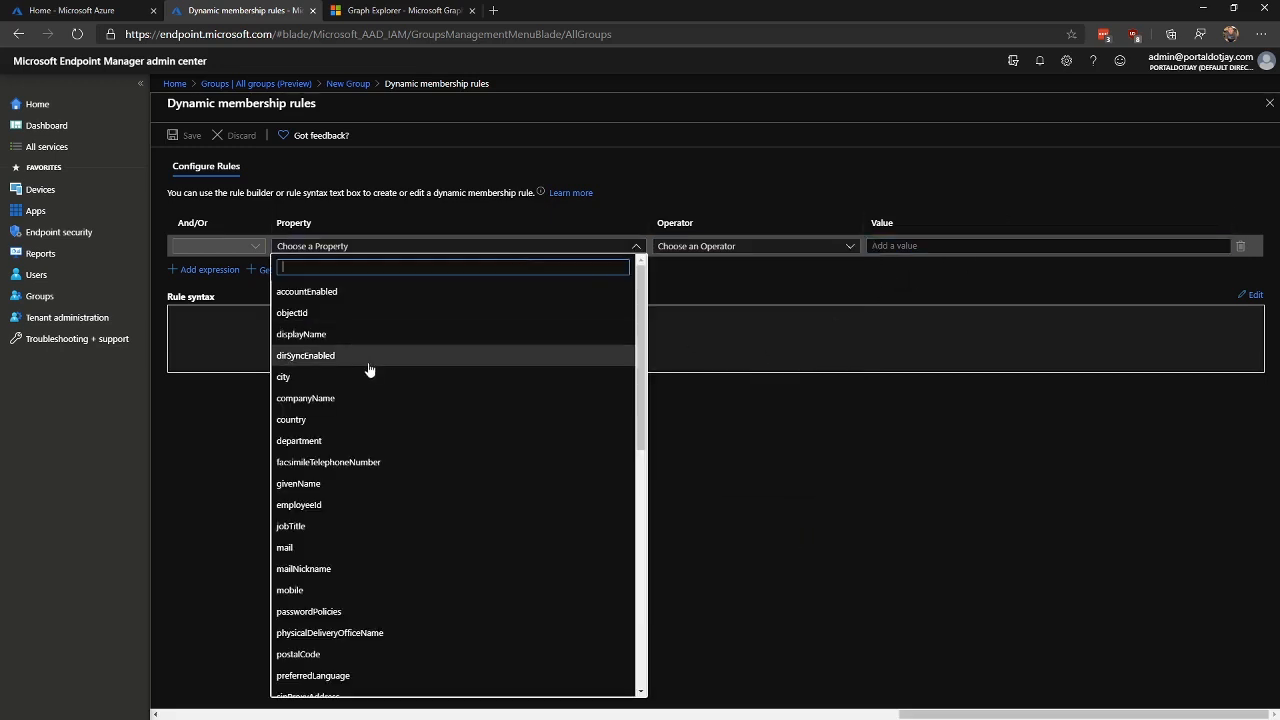
left_click(331, 447)
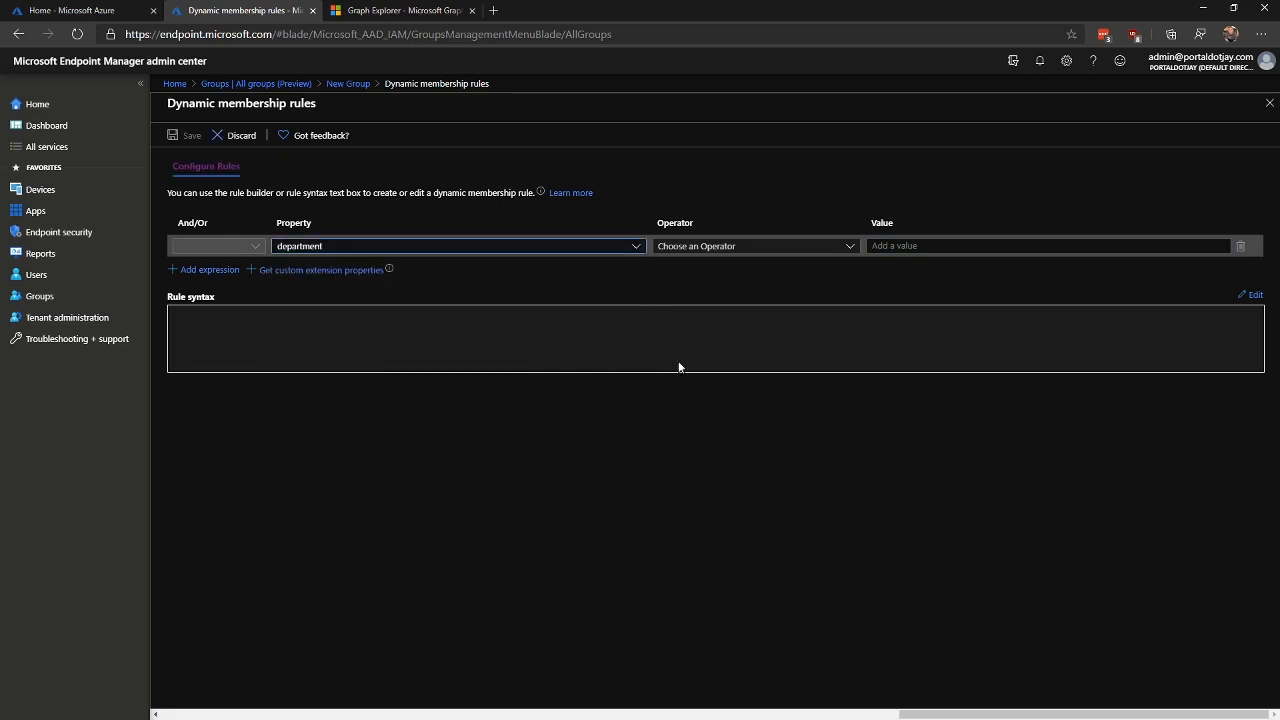
left_click(783, 247)
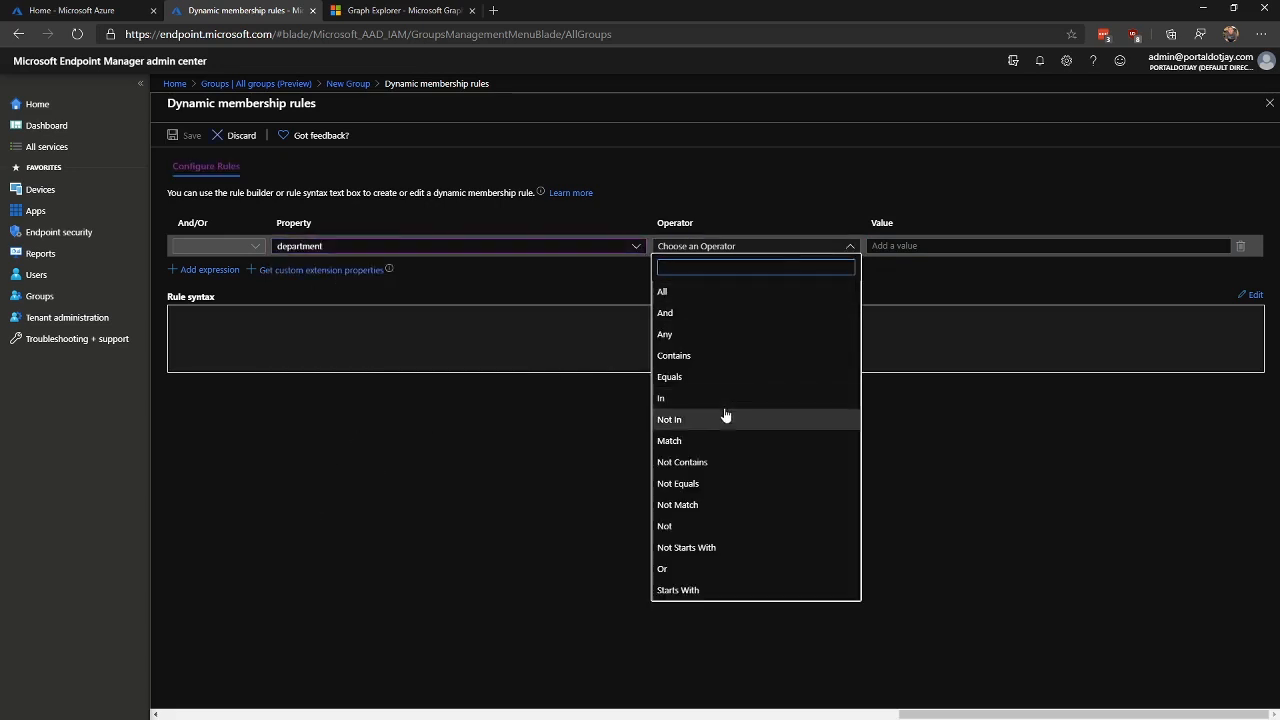
left_click(695, 379)
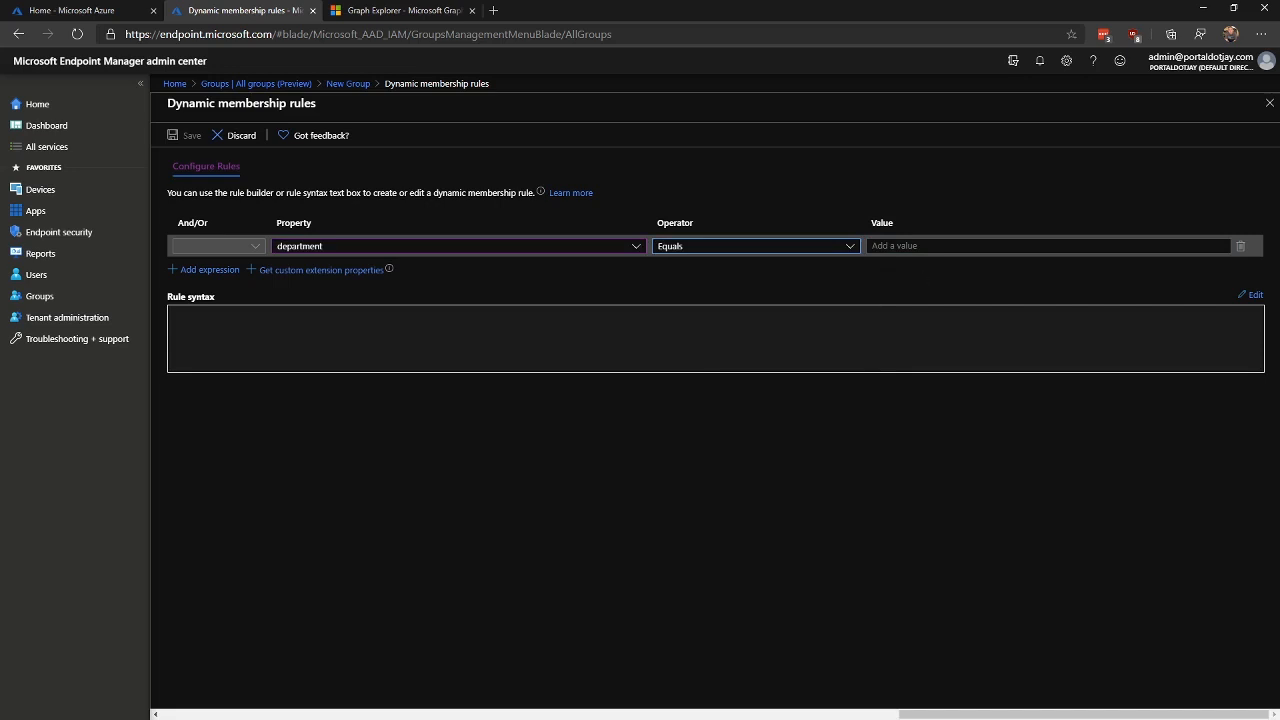
left_click(930, 246)
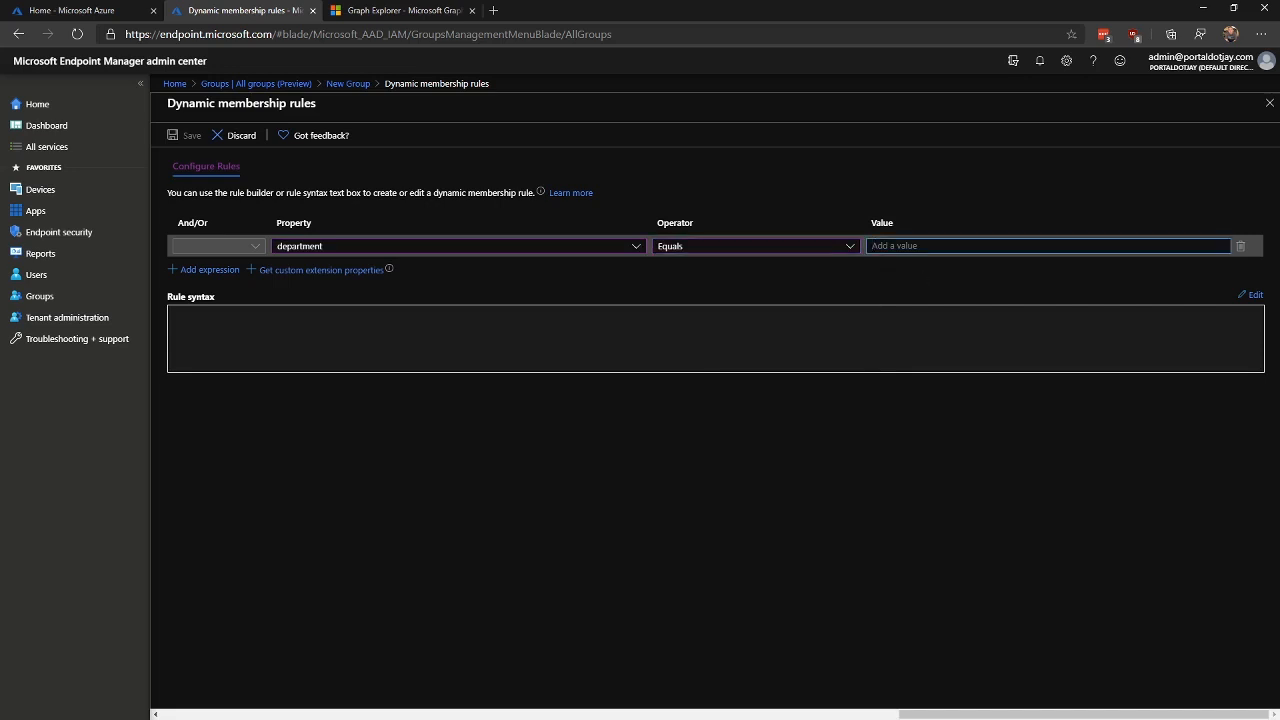
type("Information technology")
Step: Save the rule, create the IT-STAFF group, and open its Dynamic membership rules page
left_click(183, 135)
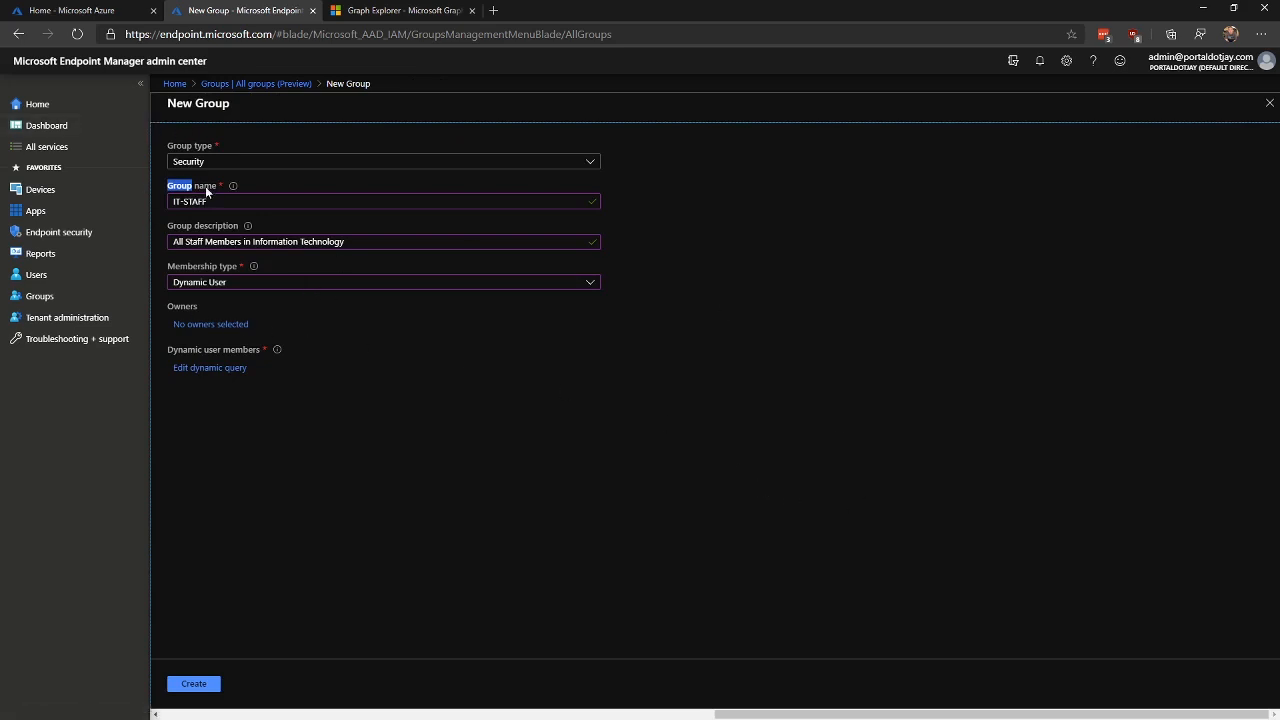
left_click(467, 458)
left_click(197, 686)
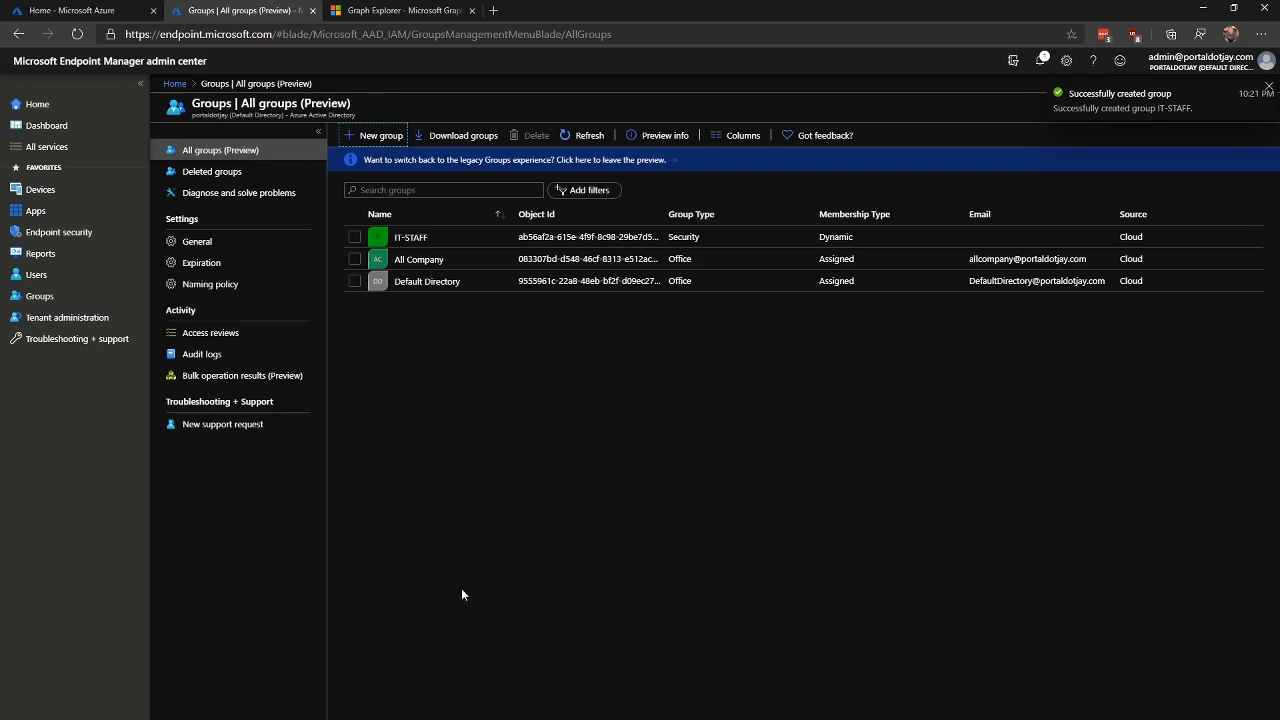
left_click(410, 237)
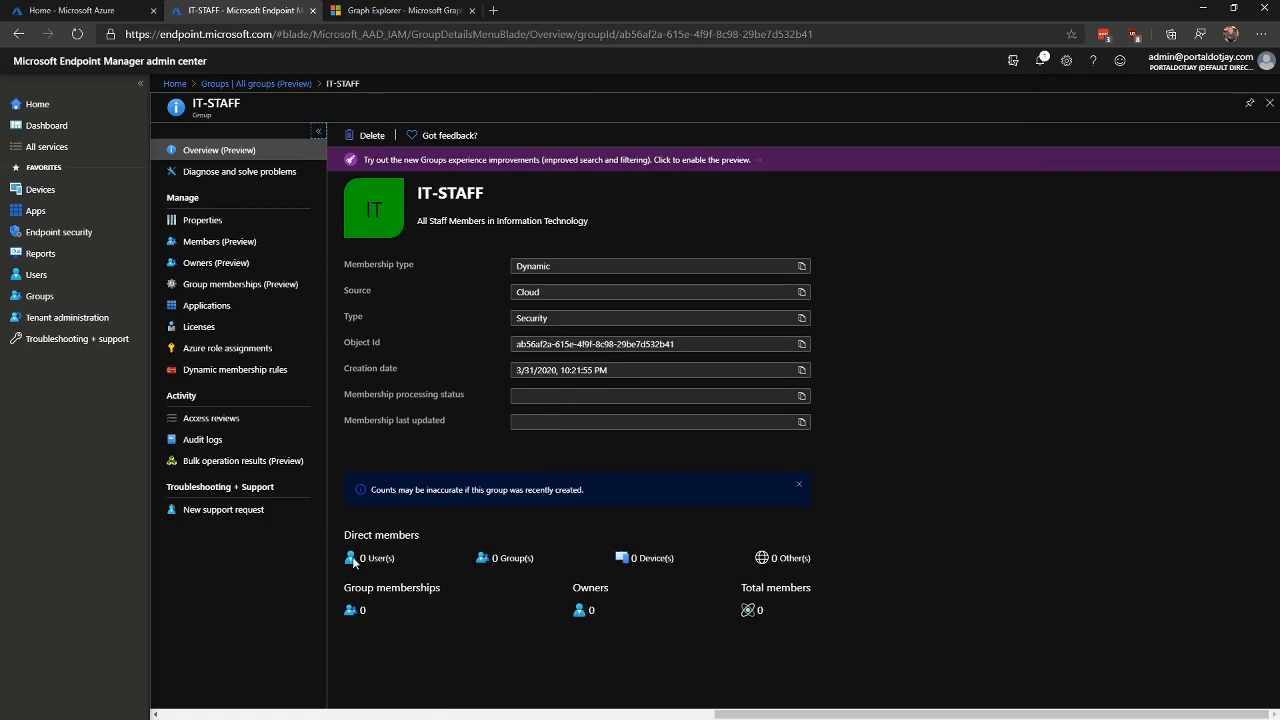
left_click(235, 369)
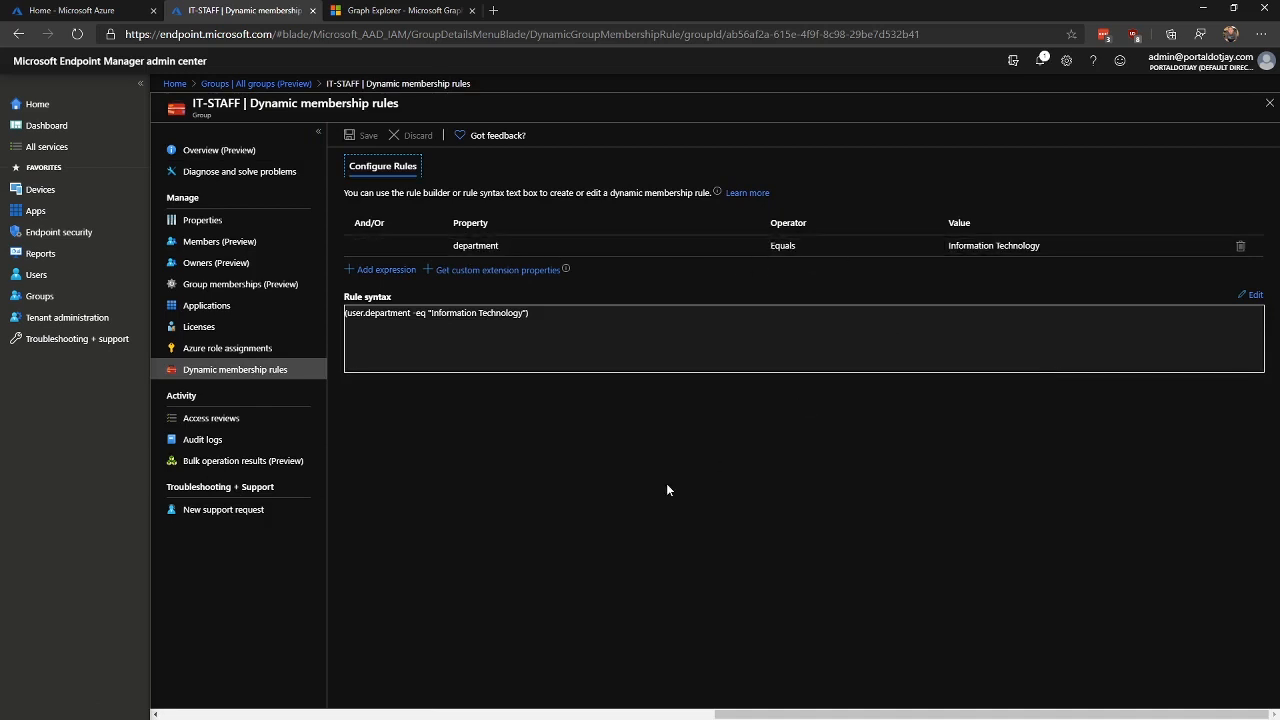
Step: From All groups, start a new group named O365-STAFF
left_click(248, 83)
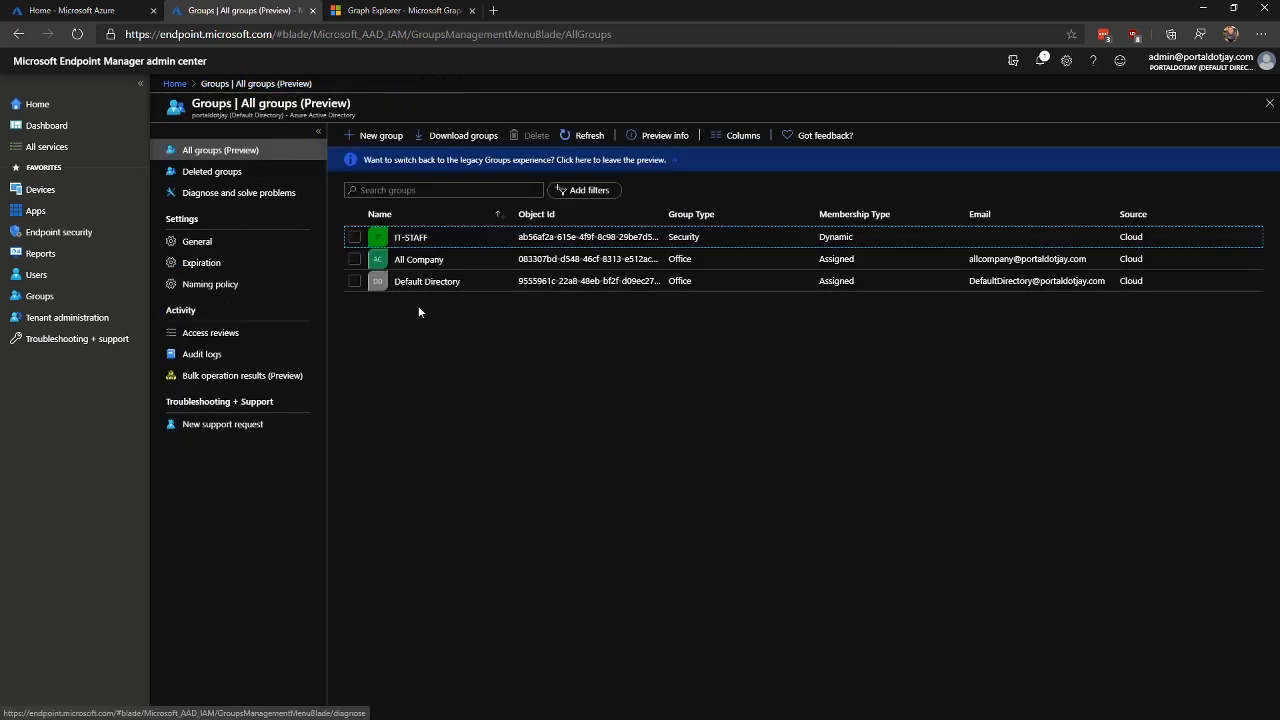
left_click(375, 135)
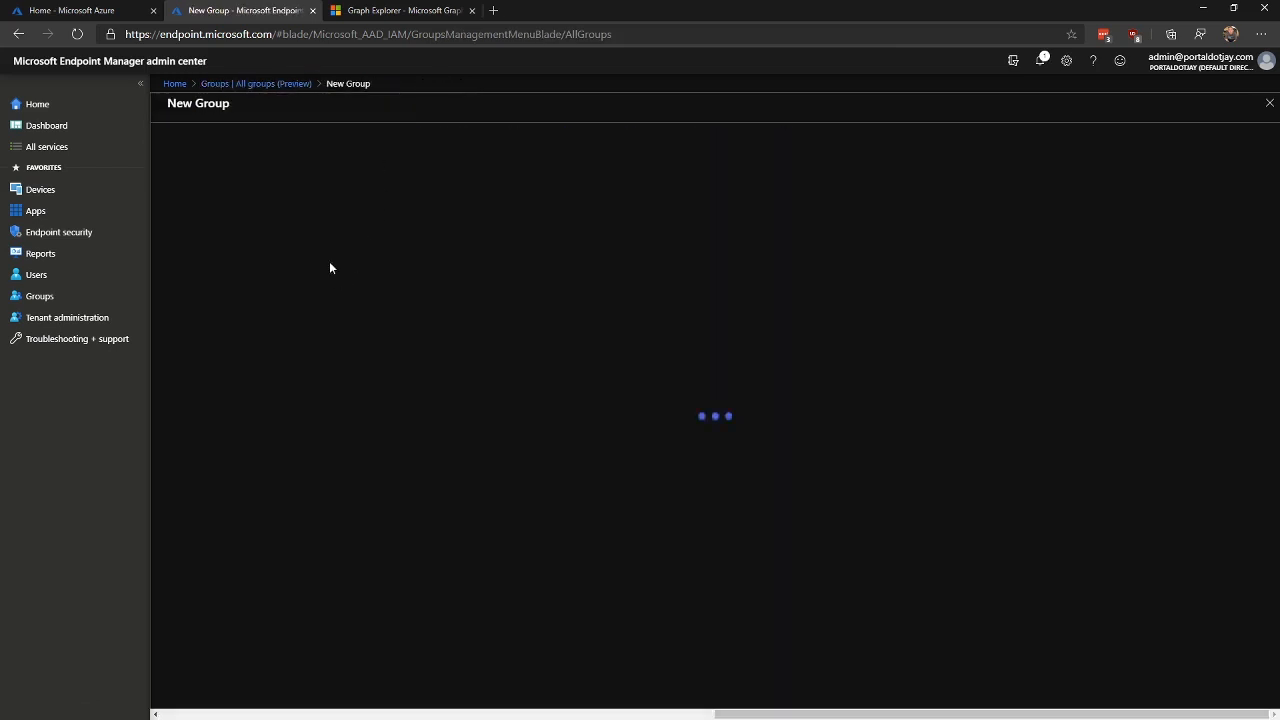
left_click(228, 202)
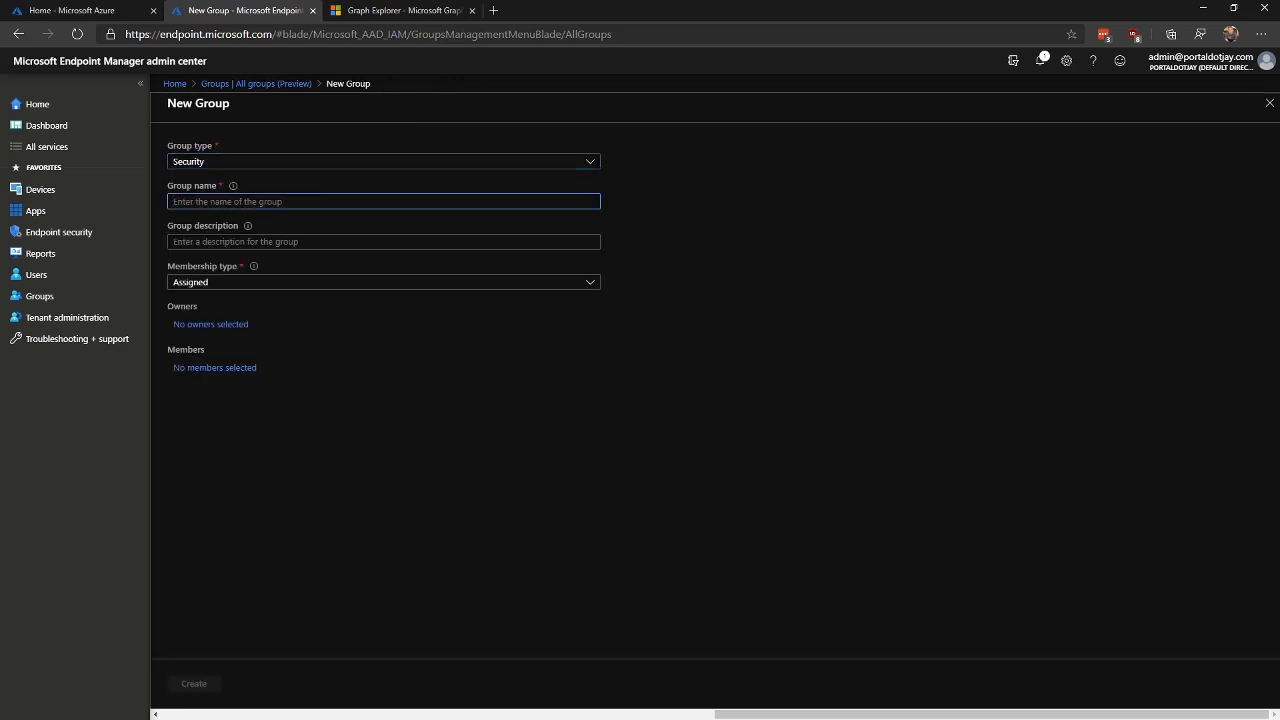
type("O365-STAFF")
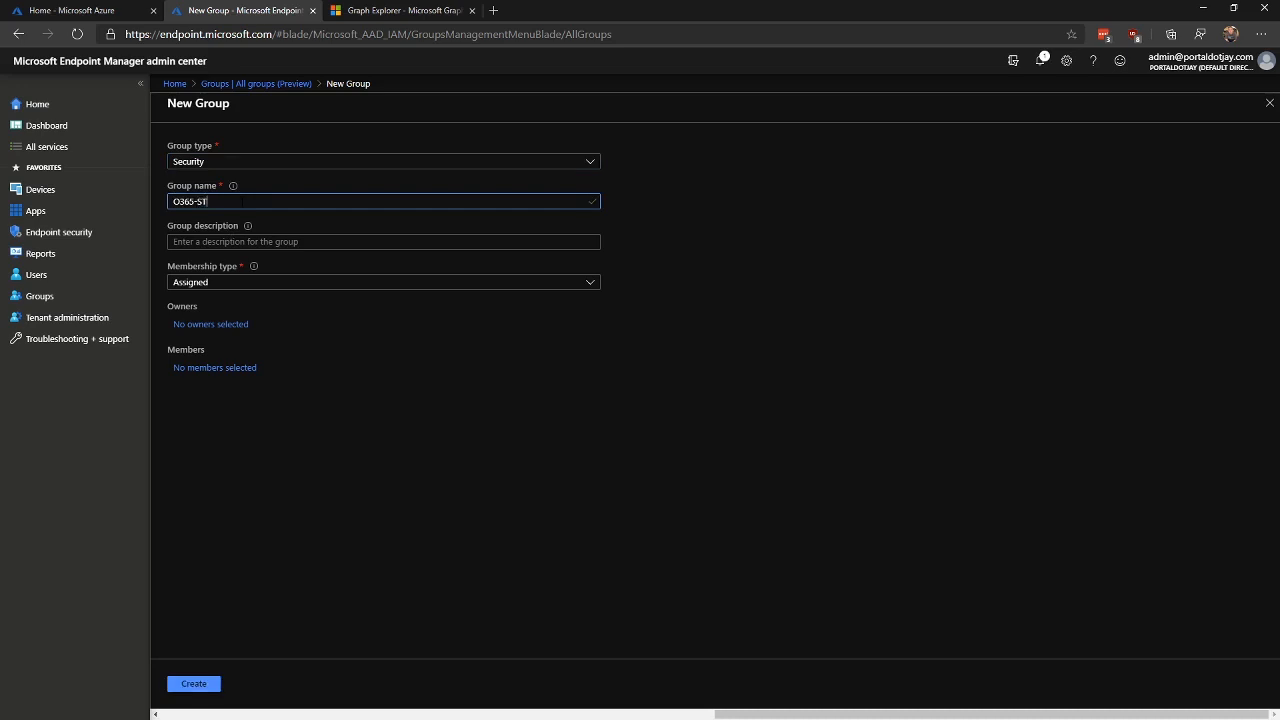
Step: Describe it as staff needing O365 licensing and deployment, with Dynamic User membership
key("Tab")
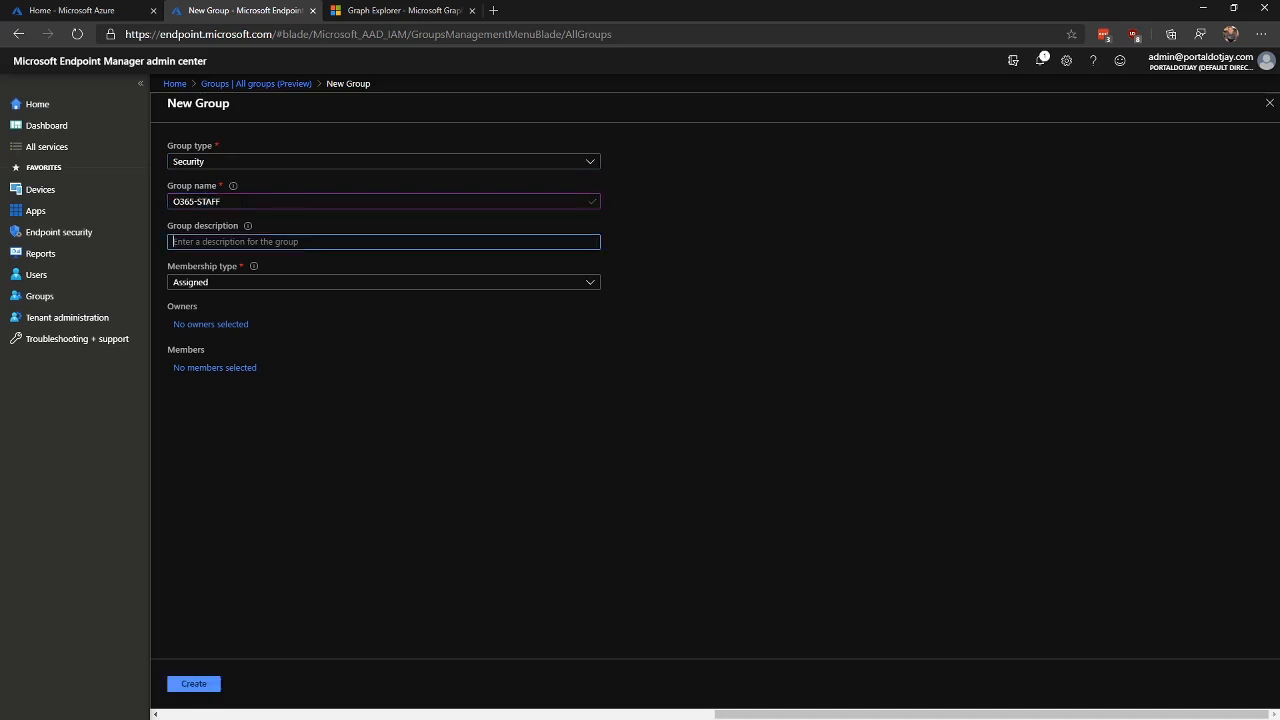
type("All Staff the need O365 License and Deployment")
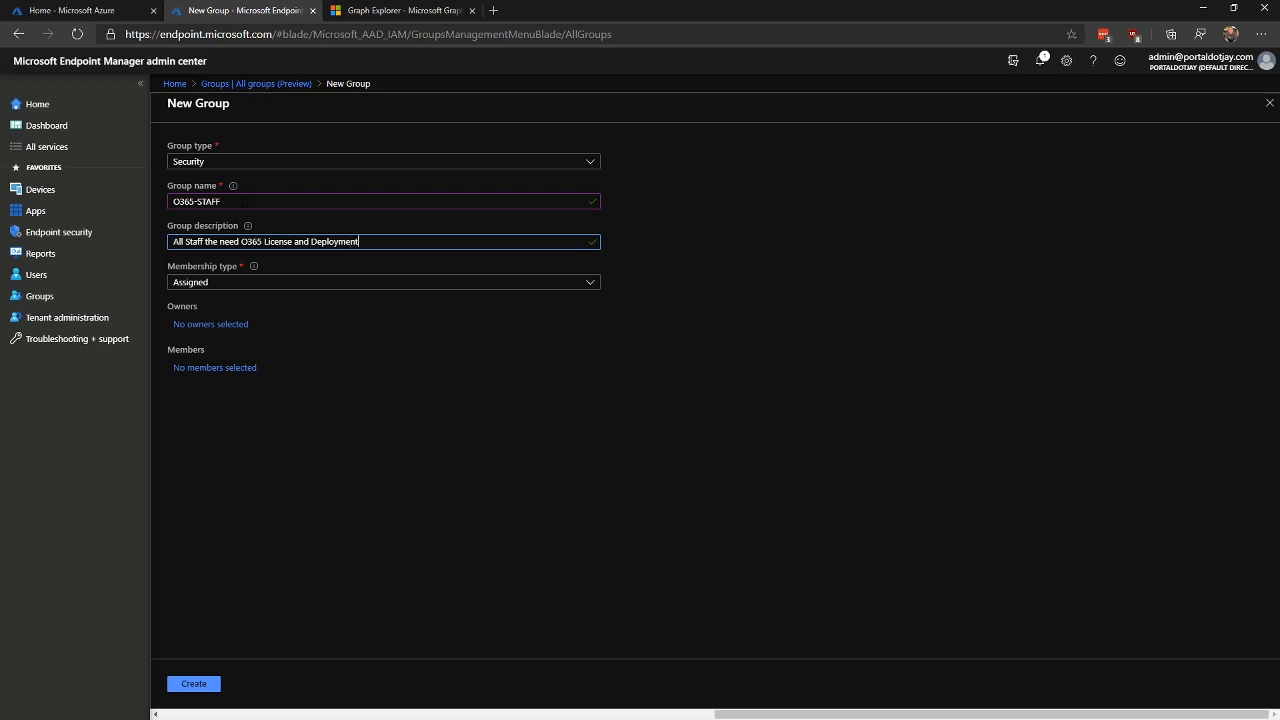
left_click(402, 282)
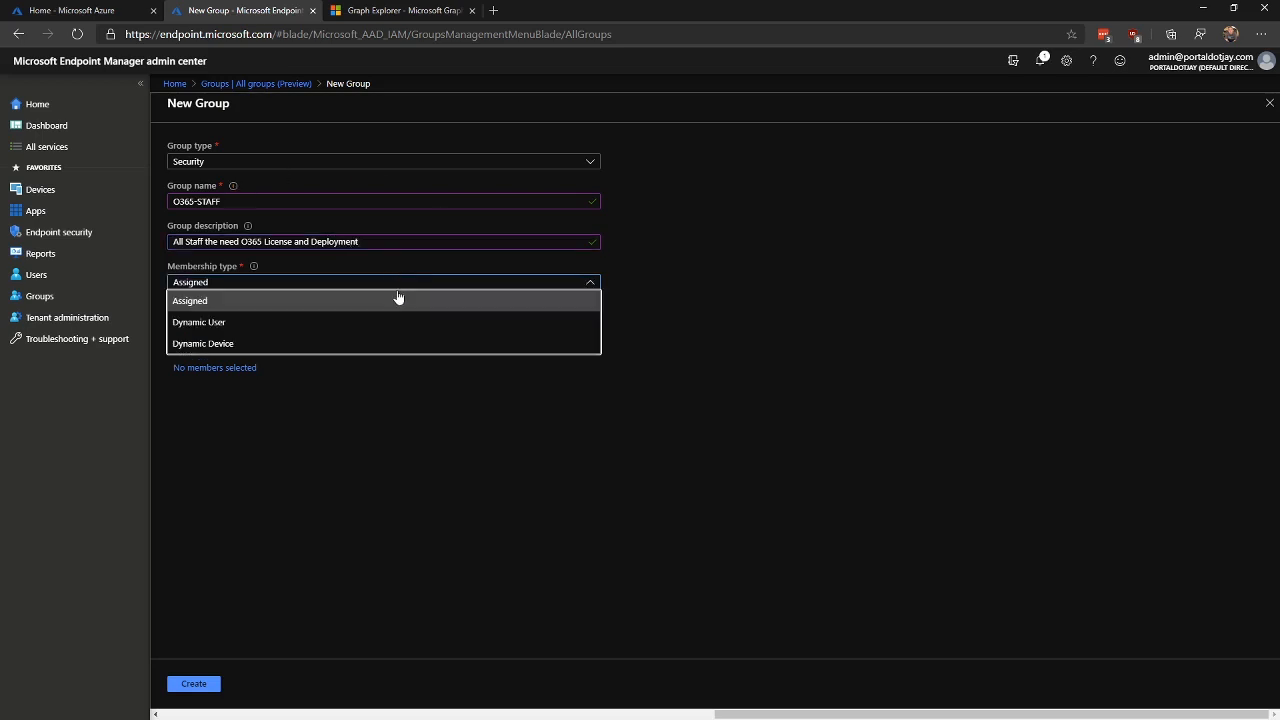
left_click(298, 323)
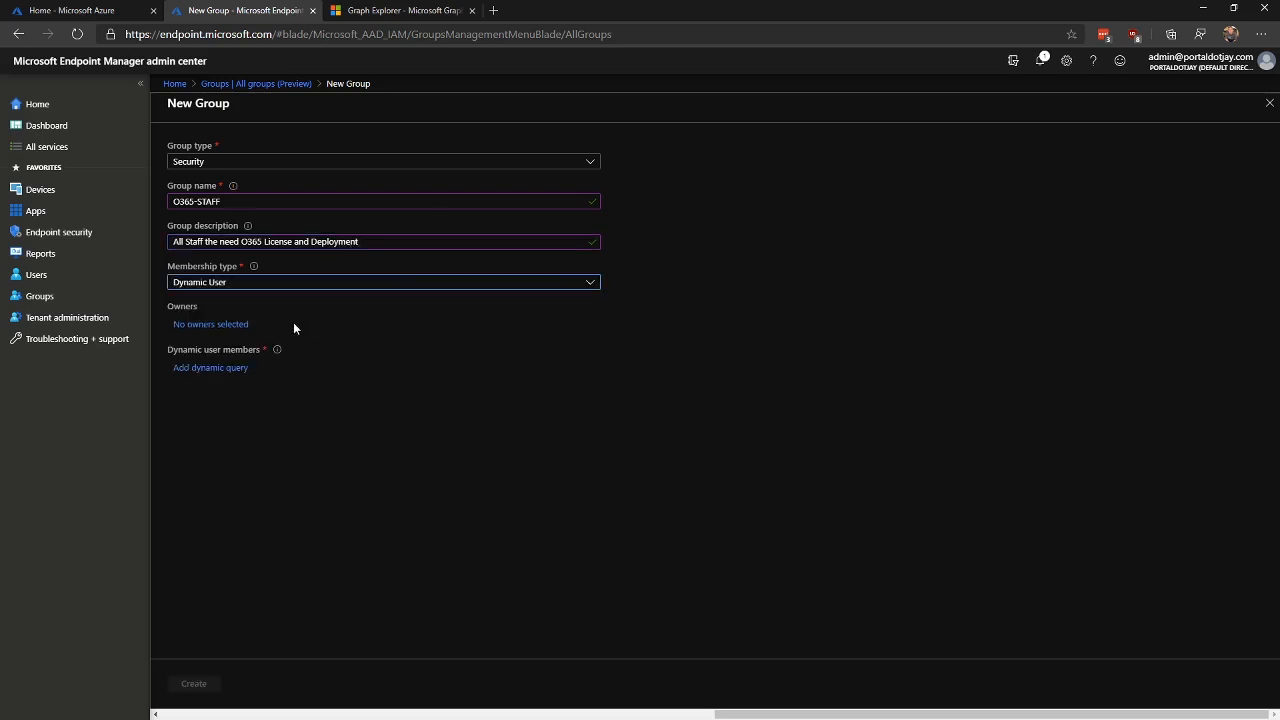
Step: Build the rule extensionAttribute1 Equals O365, save it, and create the O365-STAFF group
left_click(204, 370)
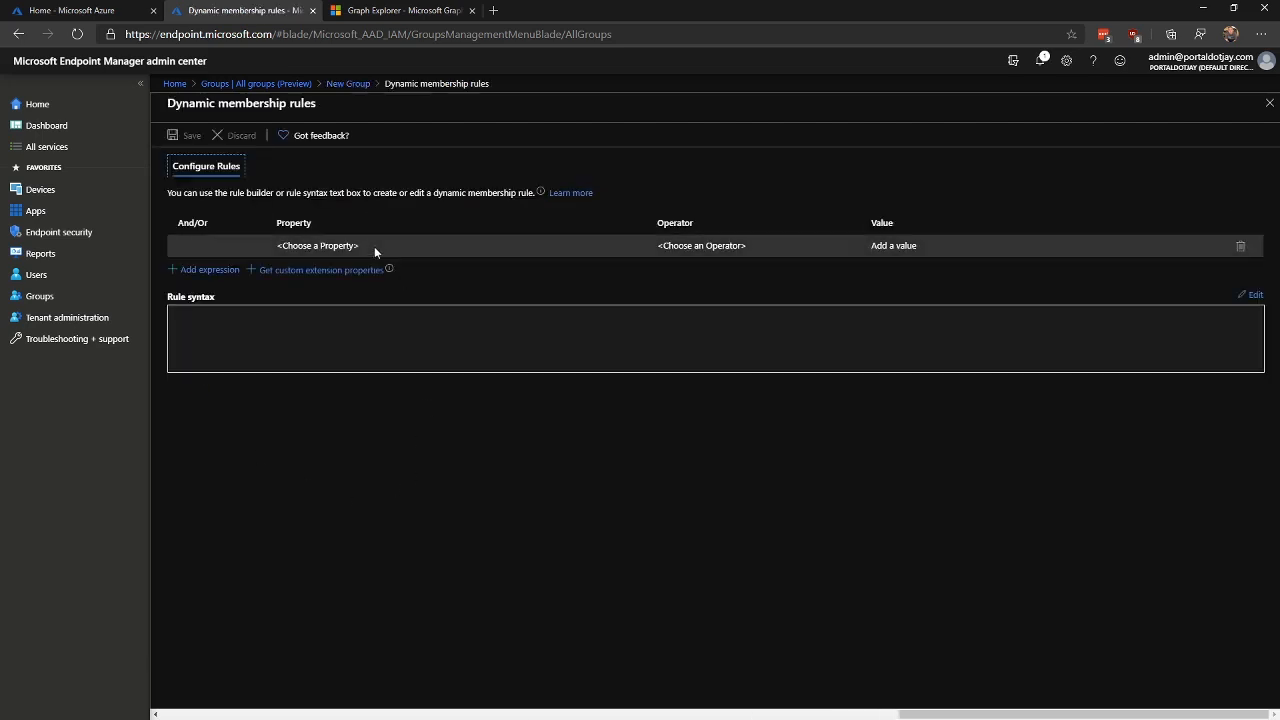
left_click(366, 251)
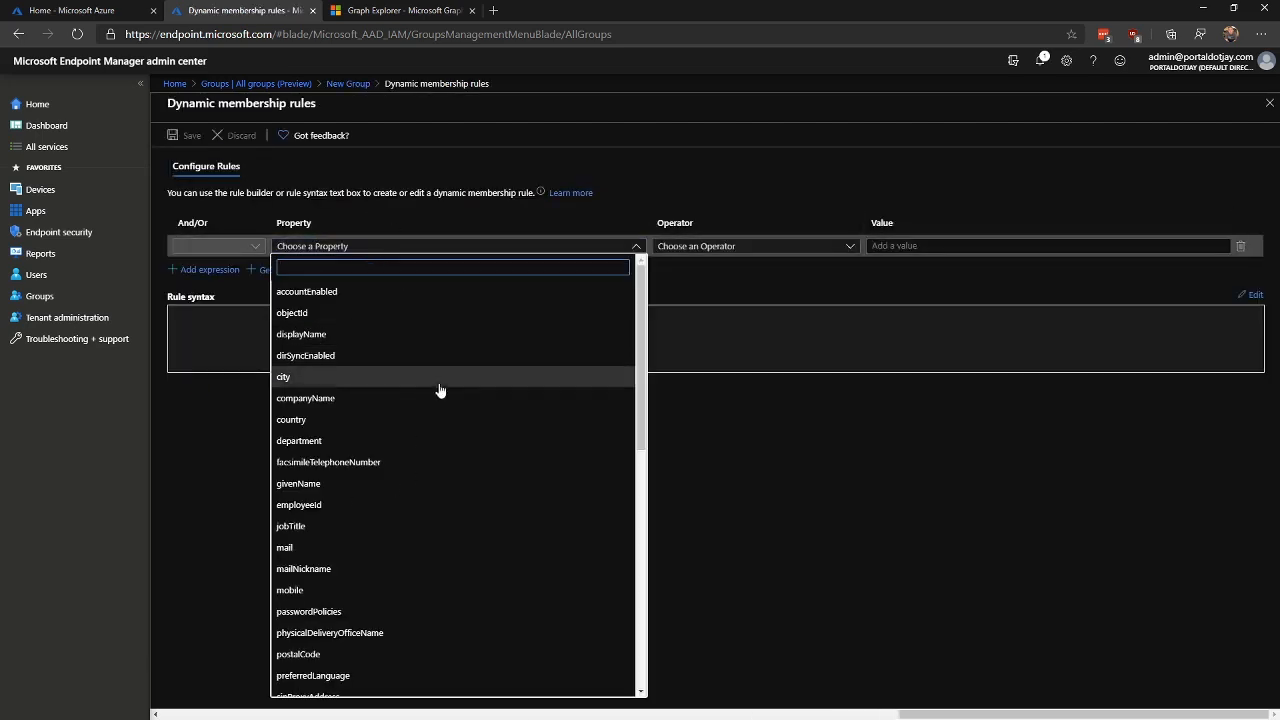
scroll(442, 383, "down", 10)
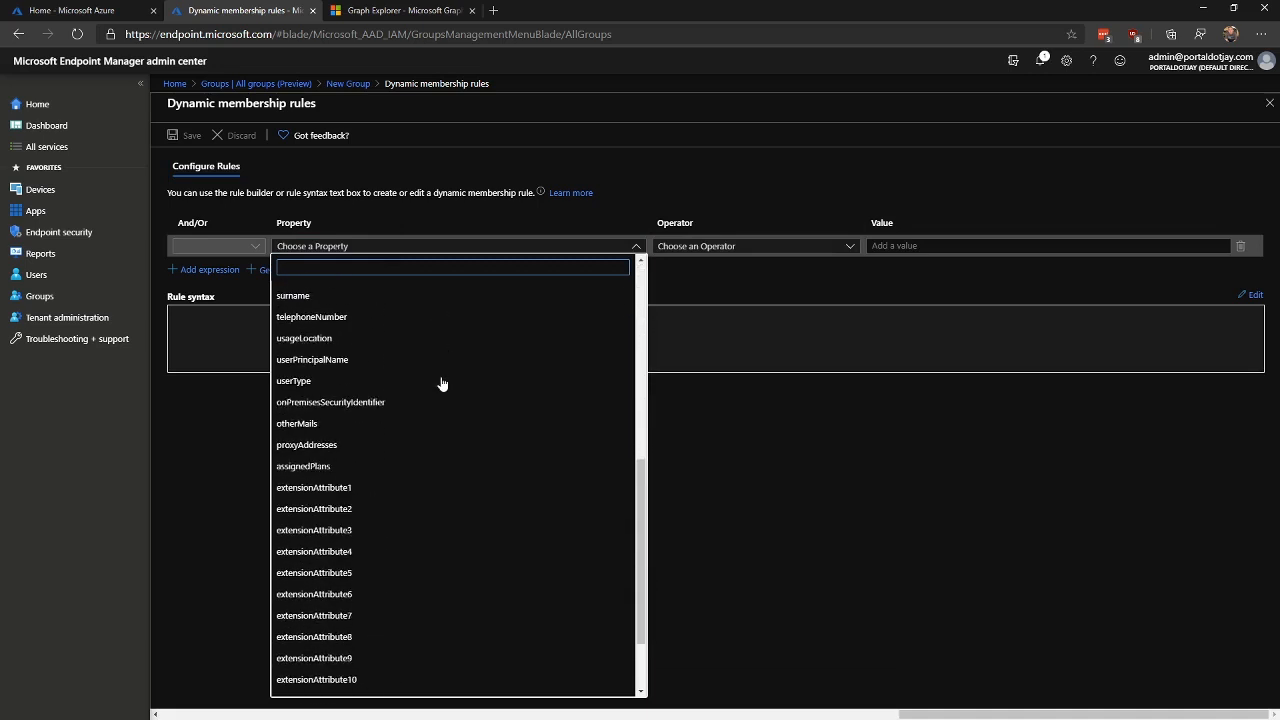
scroll(480, 508, "up", 10)
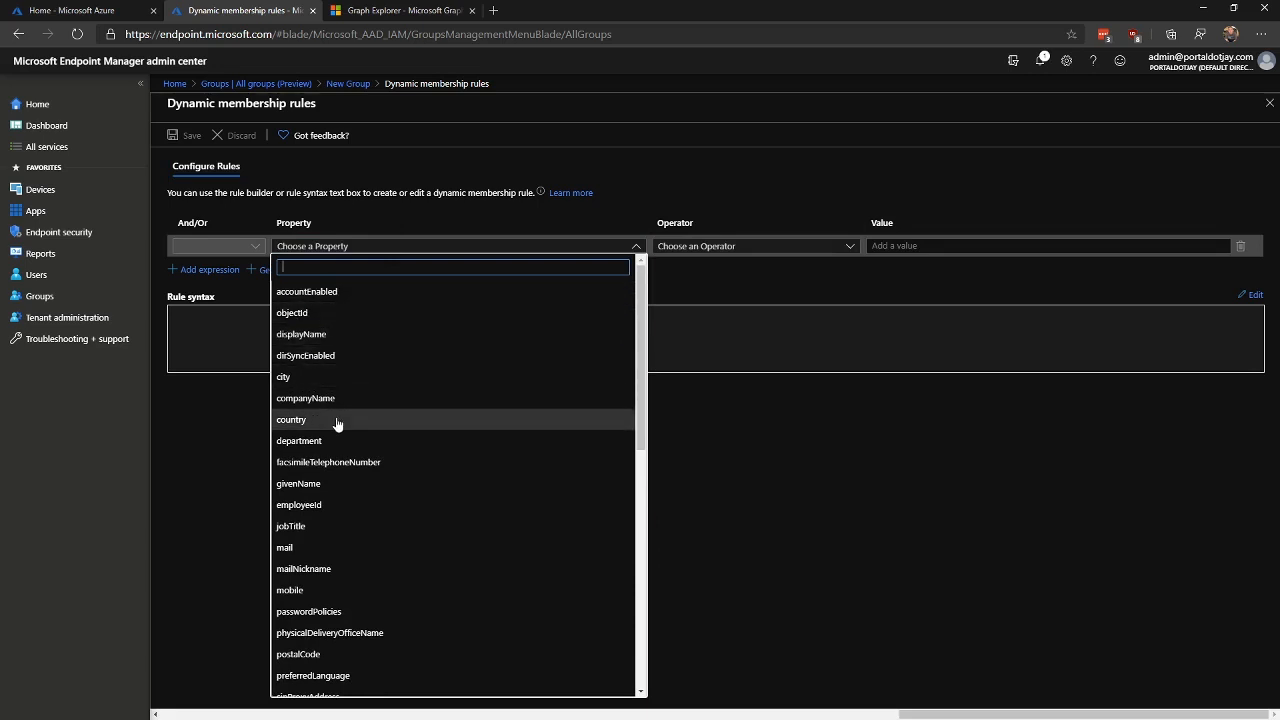
scroll(417, 423, "down", 10)
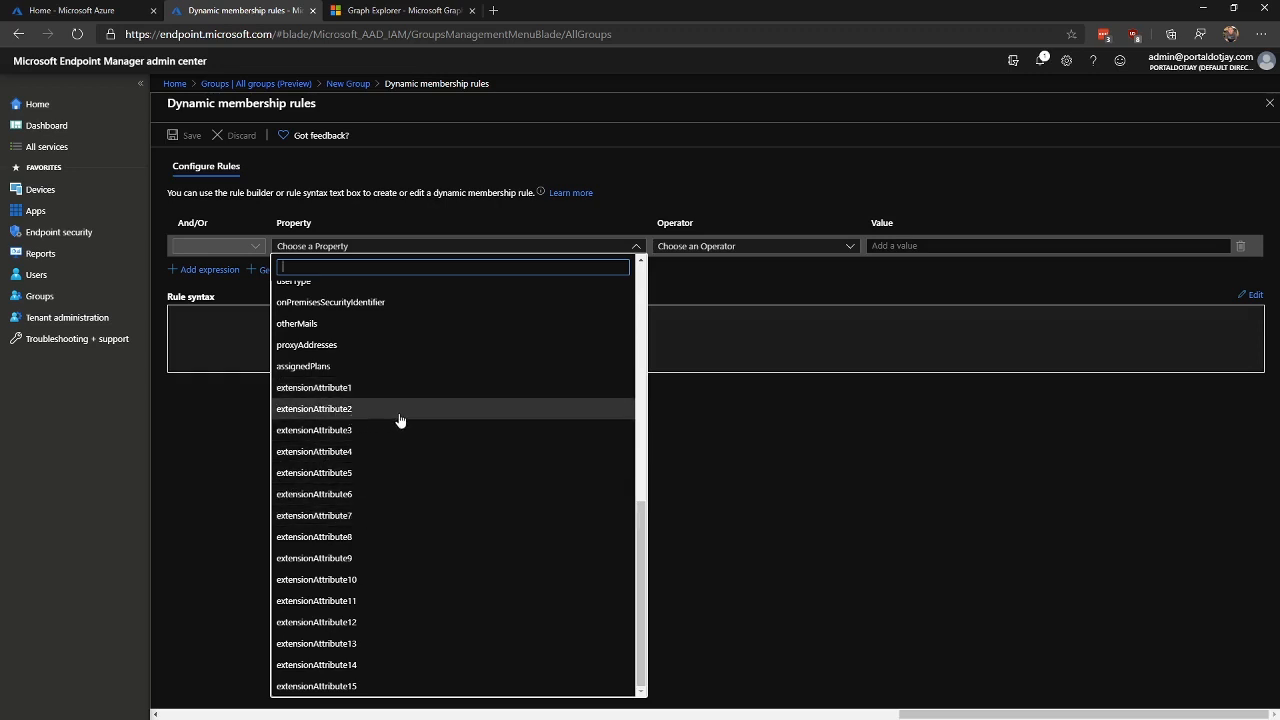
left_click(343, 389)
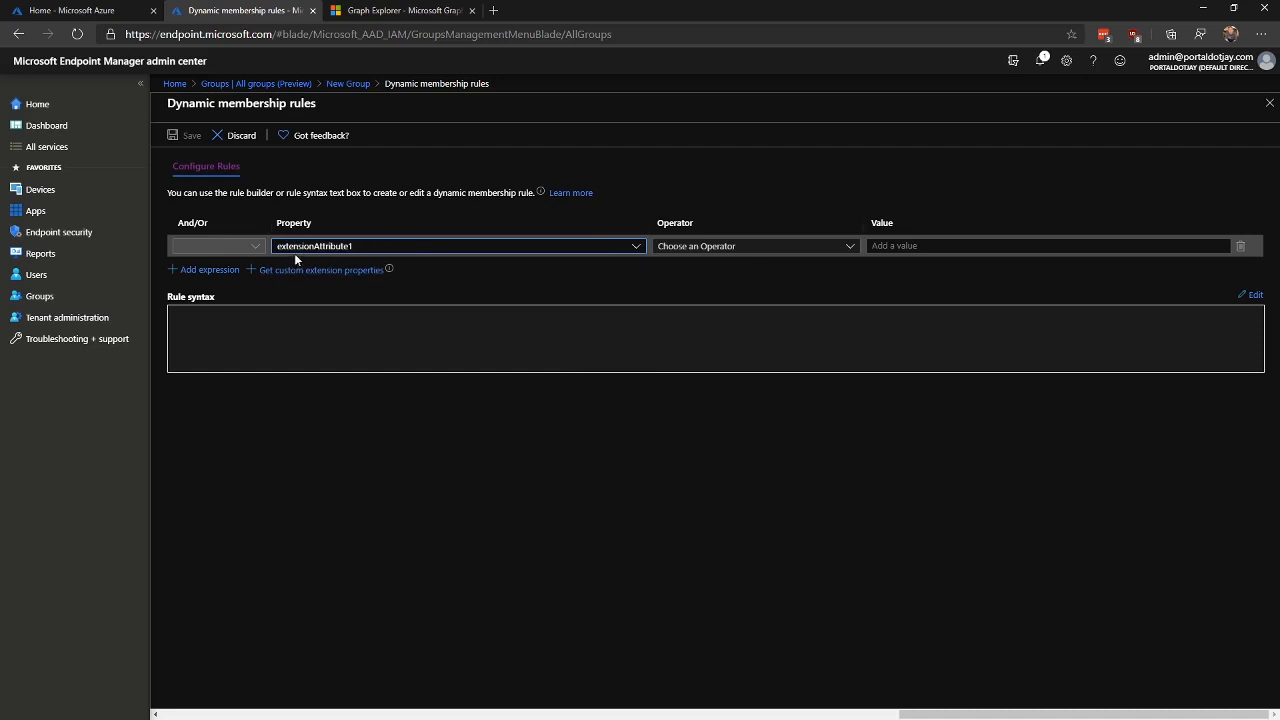
left_click(796, 247)
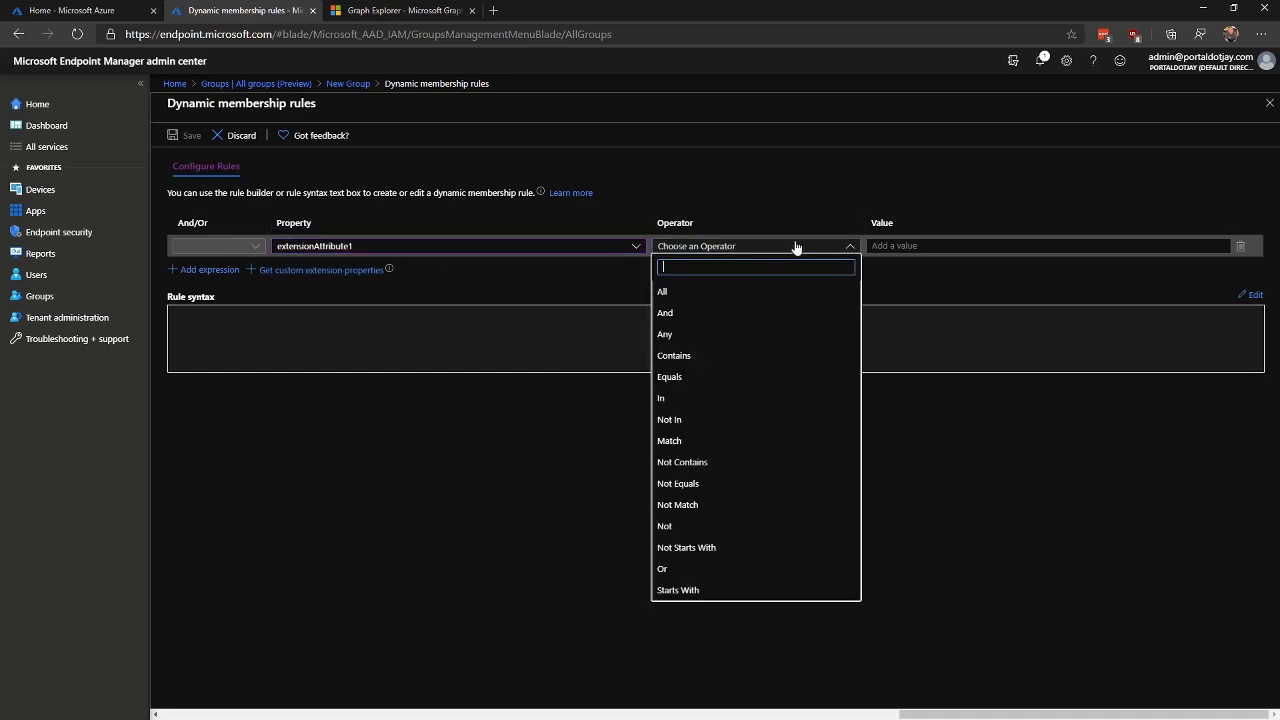
left_click(700, 375)
left_click(945, 245)
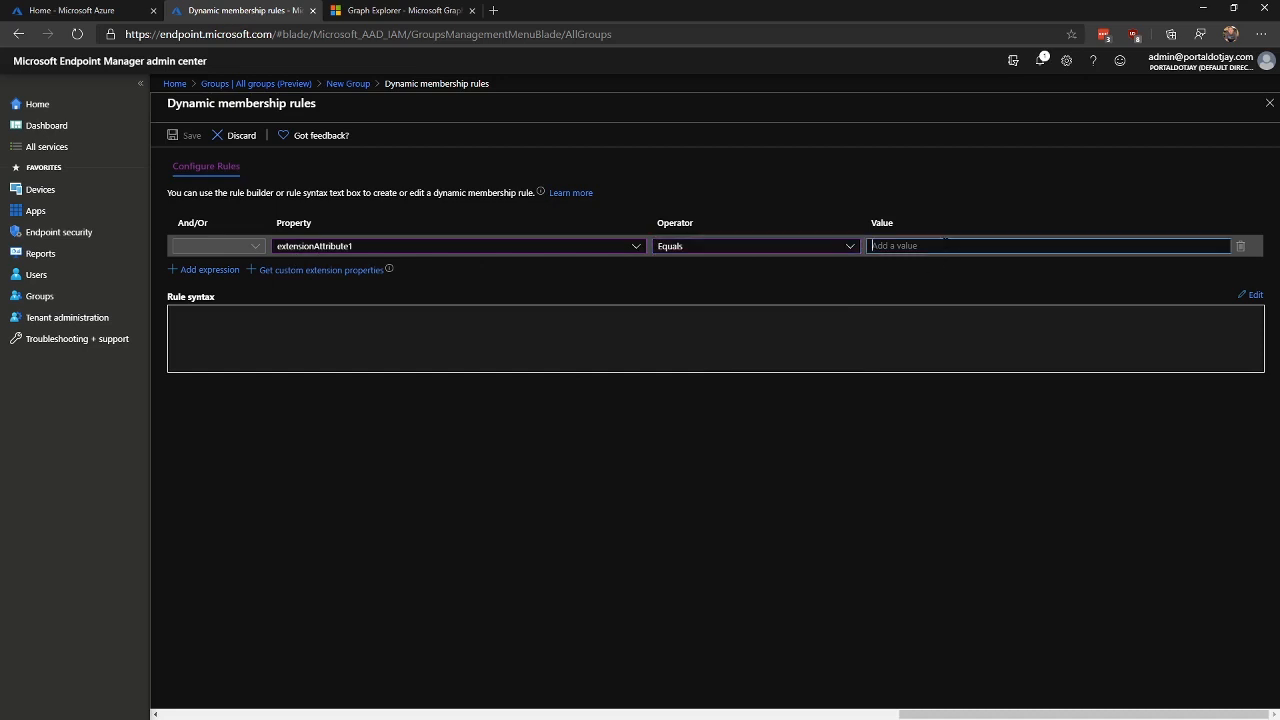
type("O365")
left_click(186, 136)
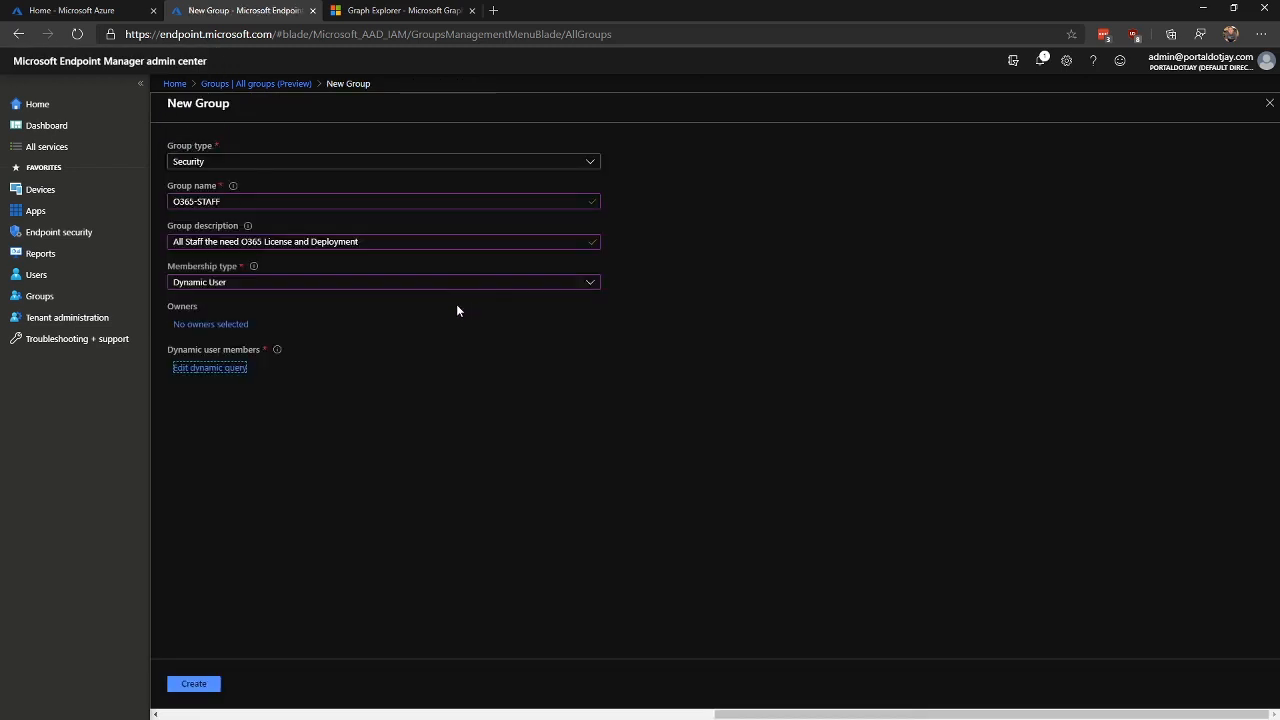
left_click(193, 686)
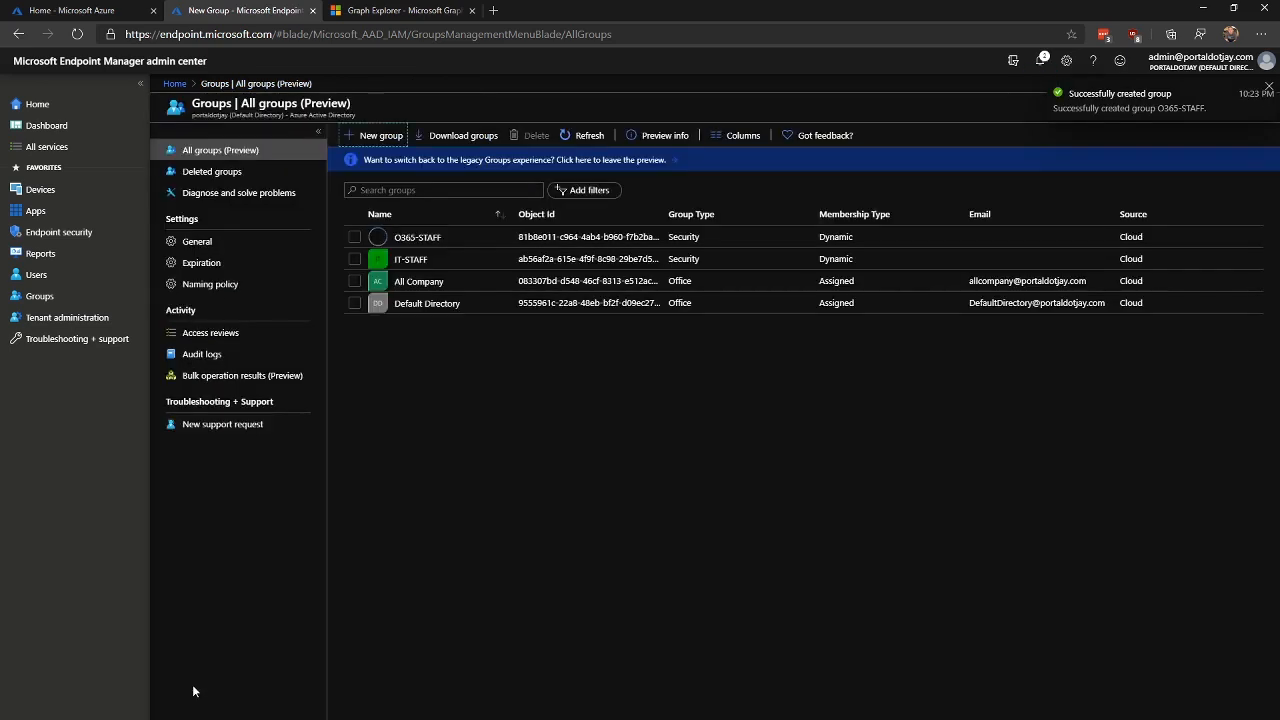
Step: Review O365-STAFF's dynamic membership rule, then go via All groups to the Users list
left_click(415, 239)
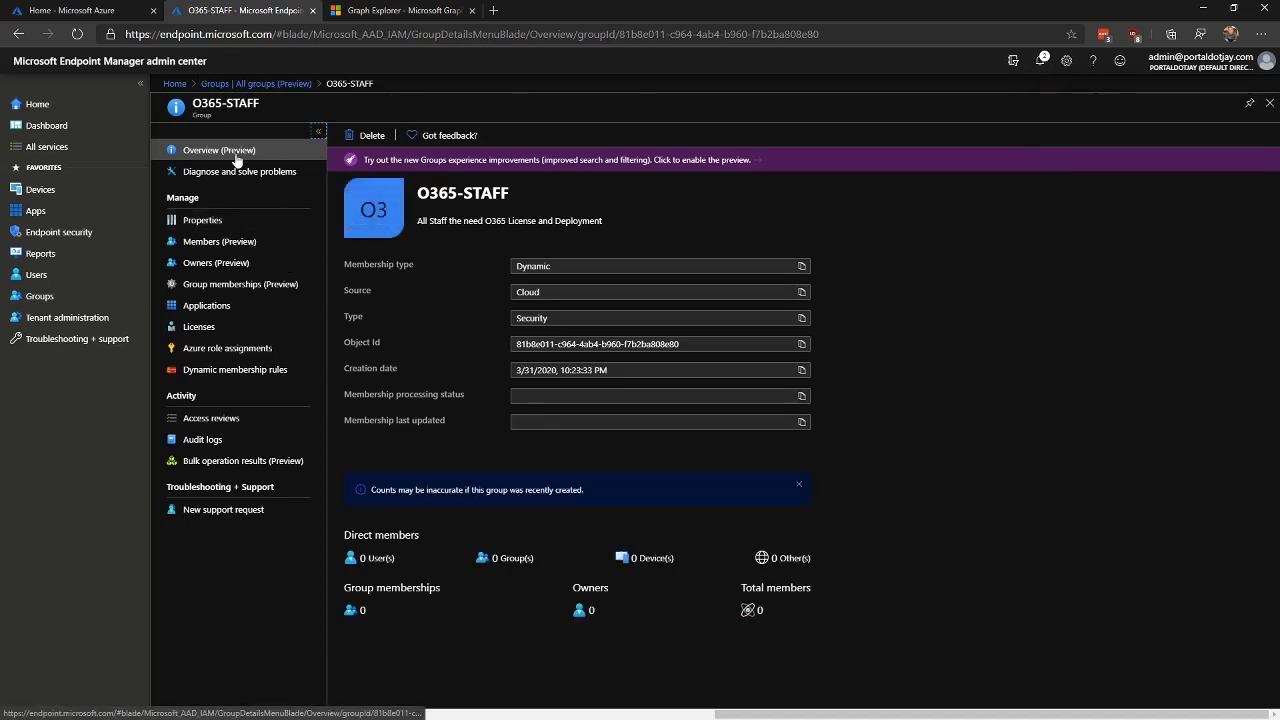
left_click(260, 372)
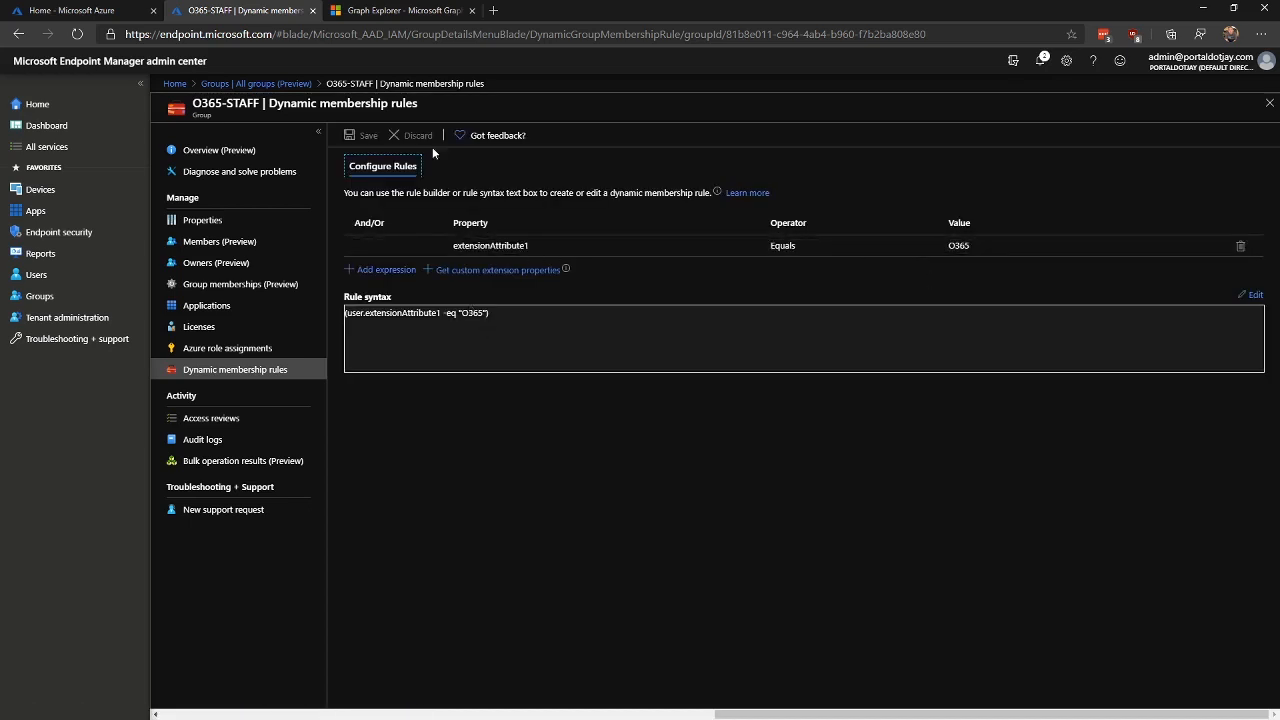
left_click(231, 84)
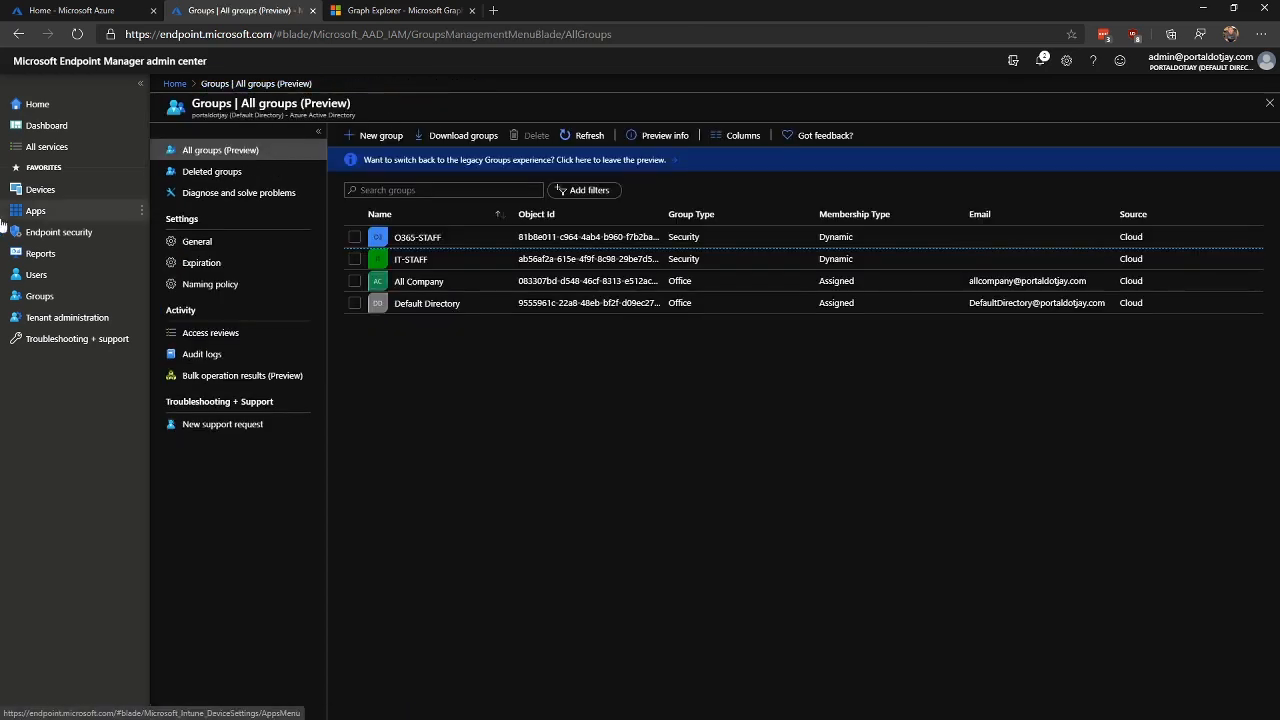
left_click(38, 275)
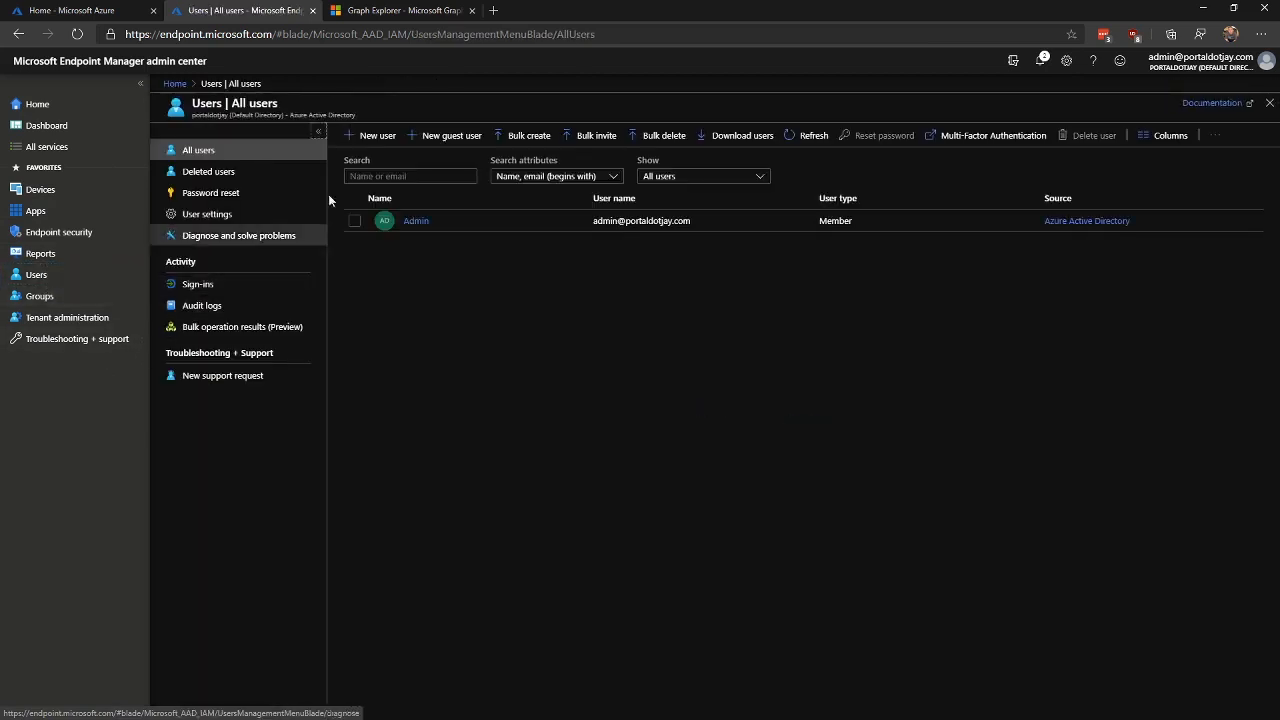
Step: Start a new user, entering the user name, display name, first name and last name
left_click(370, 140)
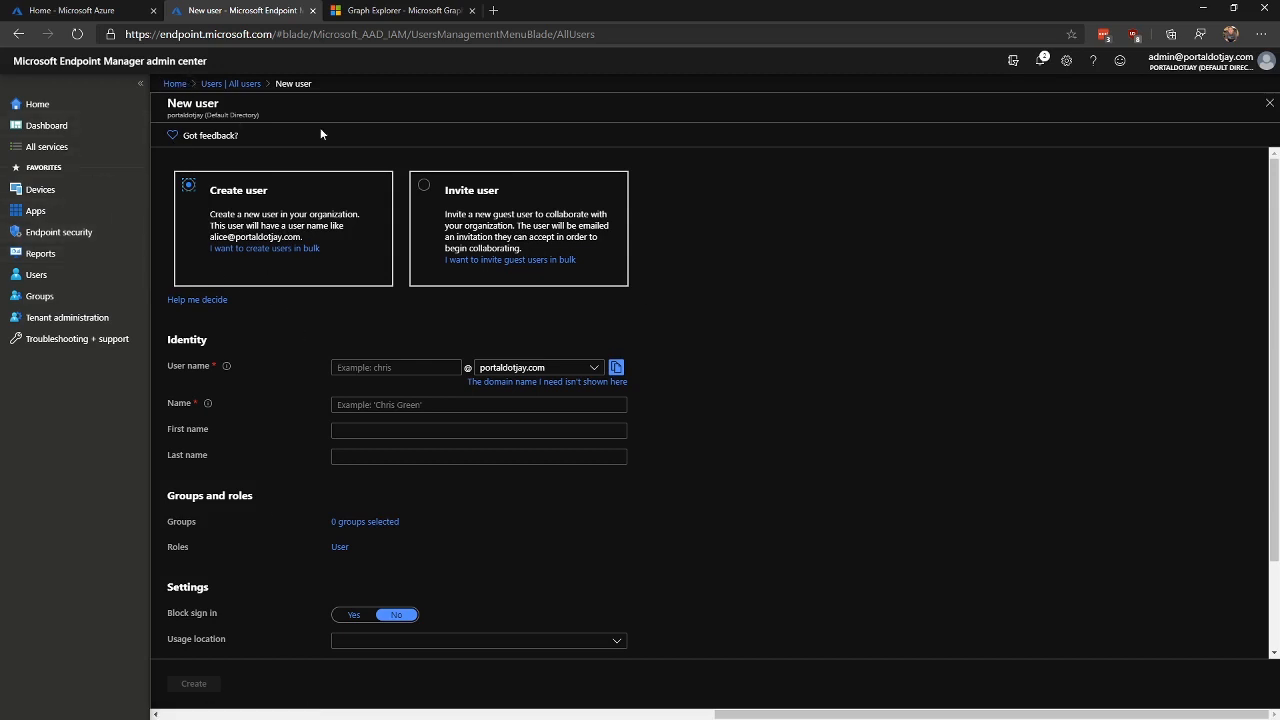
left_click(420, 367)
type("jay")
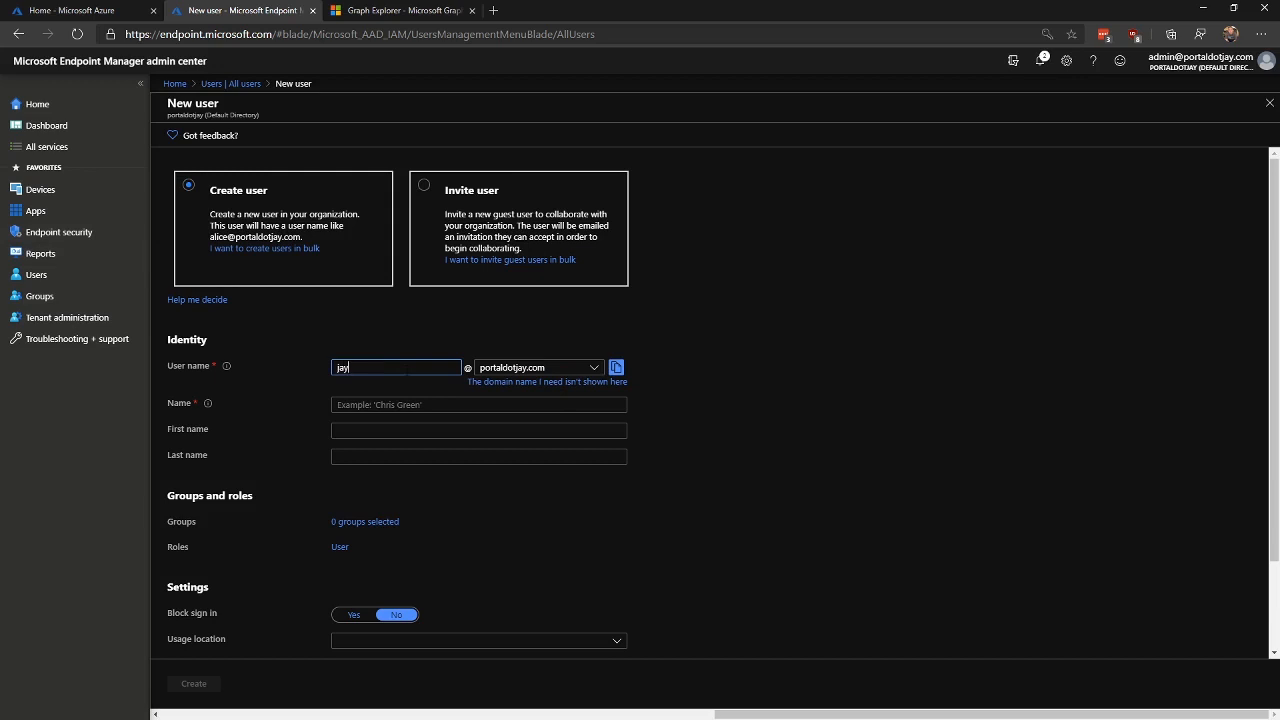
key("Tab")
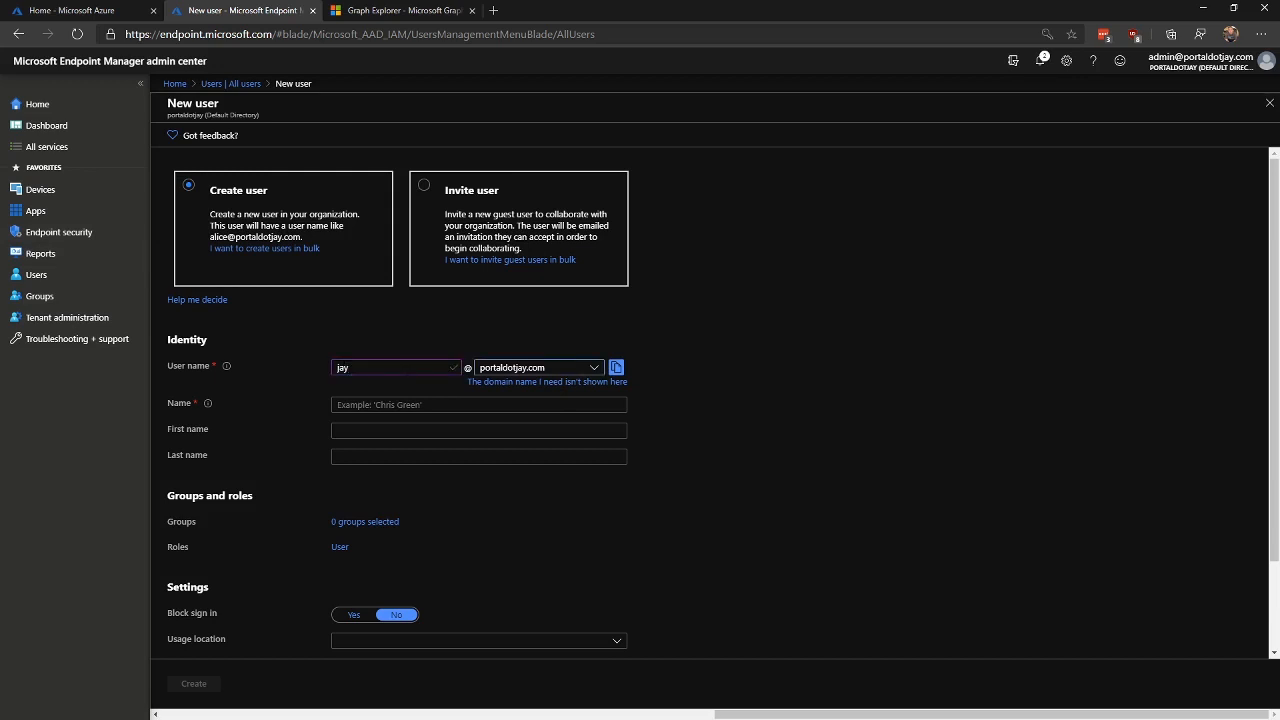
key("Tab")
key("Tab")
key("Tab")
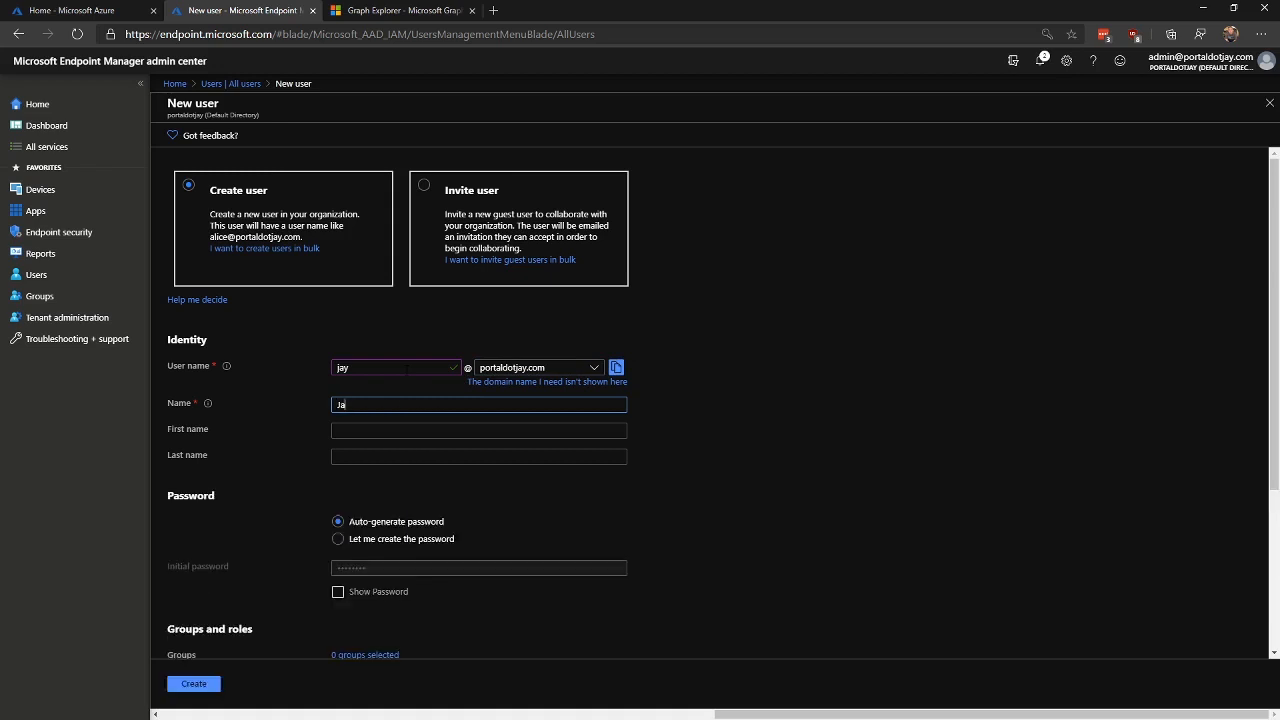
key("Tab")
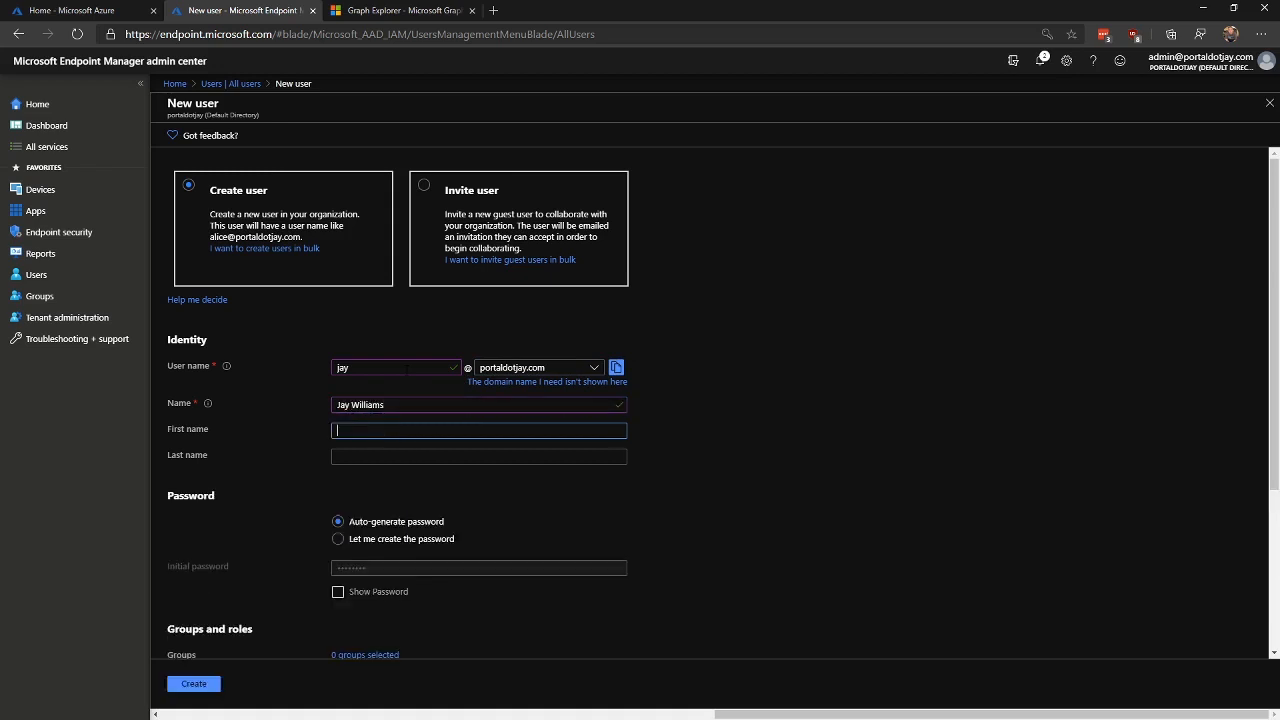
key("shift+Tab")
key("Tab")
key("Tab")
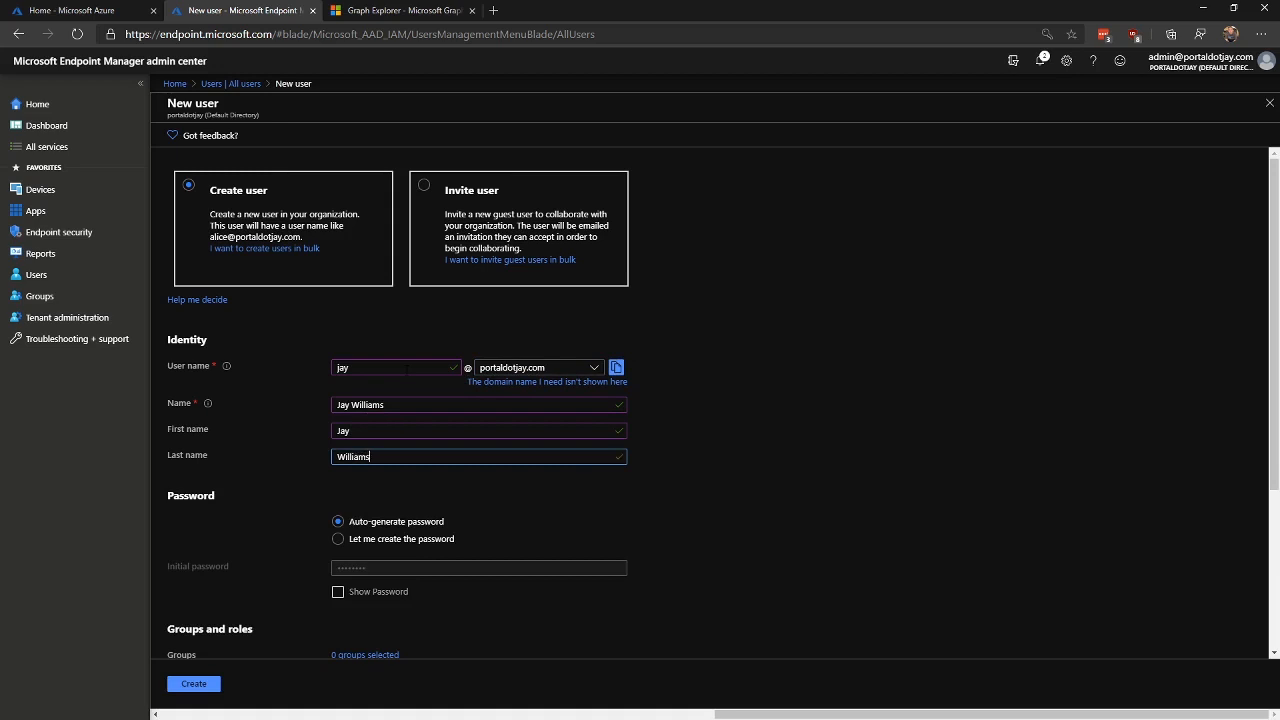
Step: Set the department to Information Technology without adding groups, and create the user
scroll(770, 457, "down", 2)
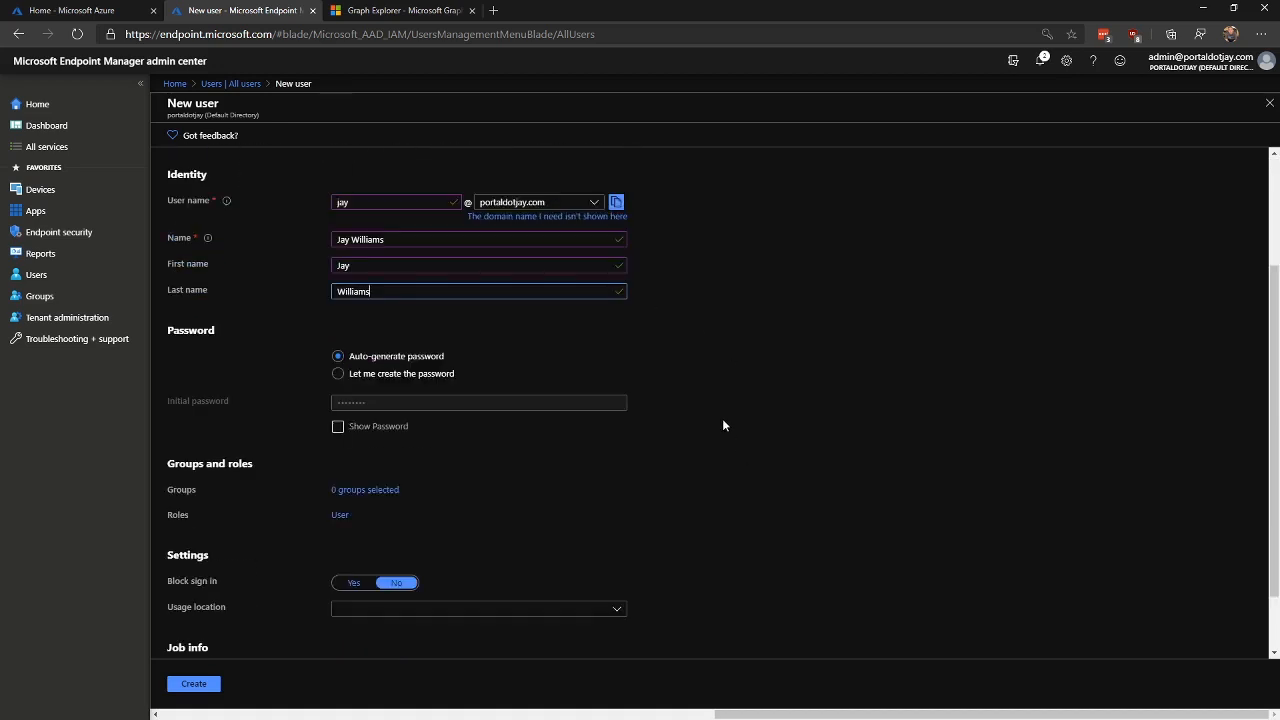
scroll(724, 425, "down", 1)
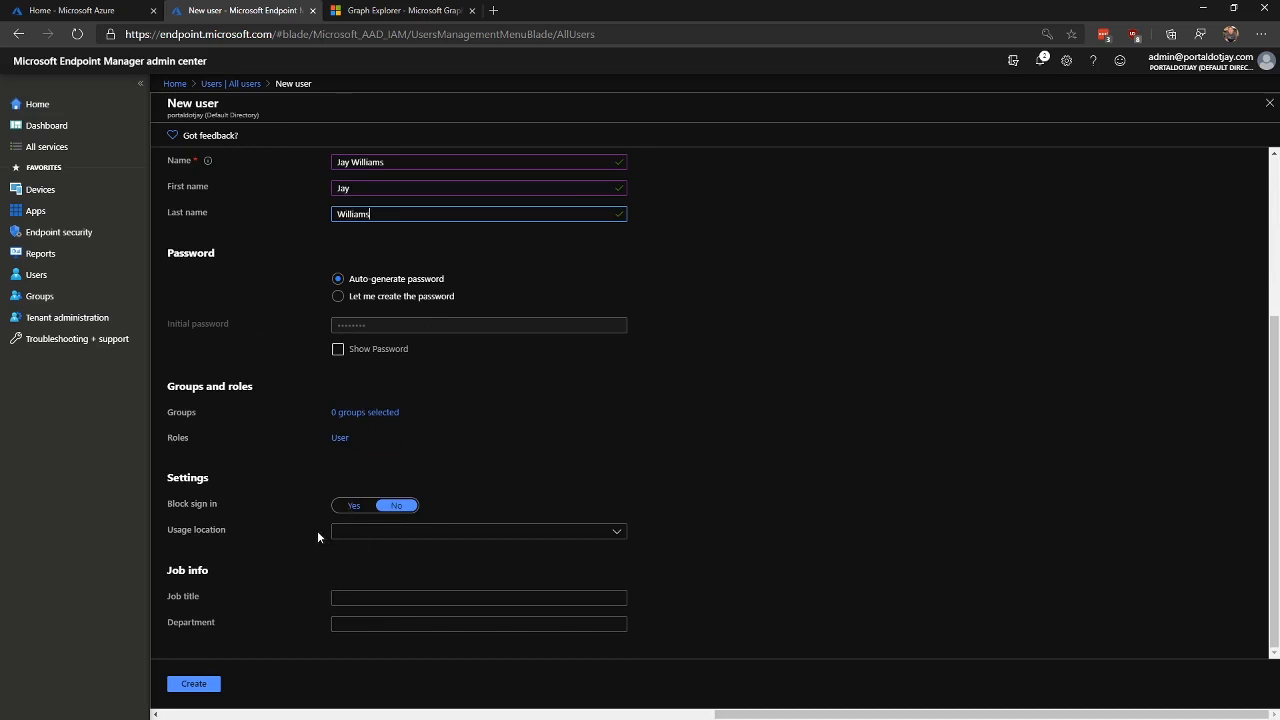
left_click(343, 414)
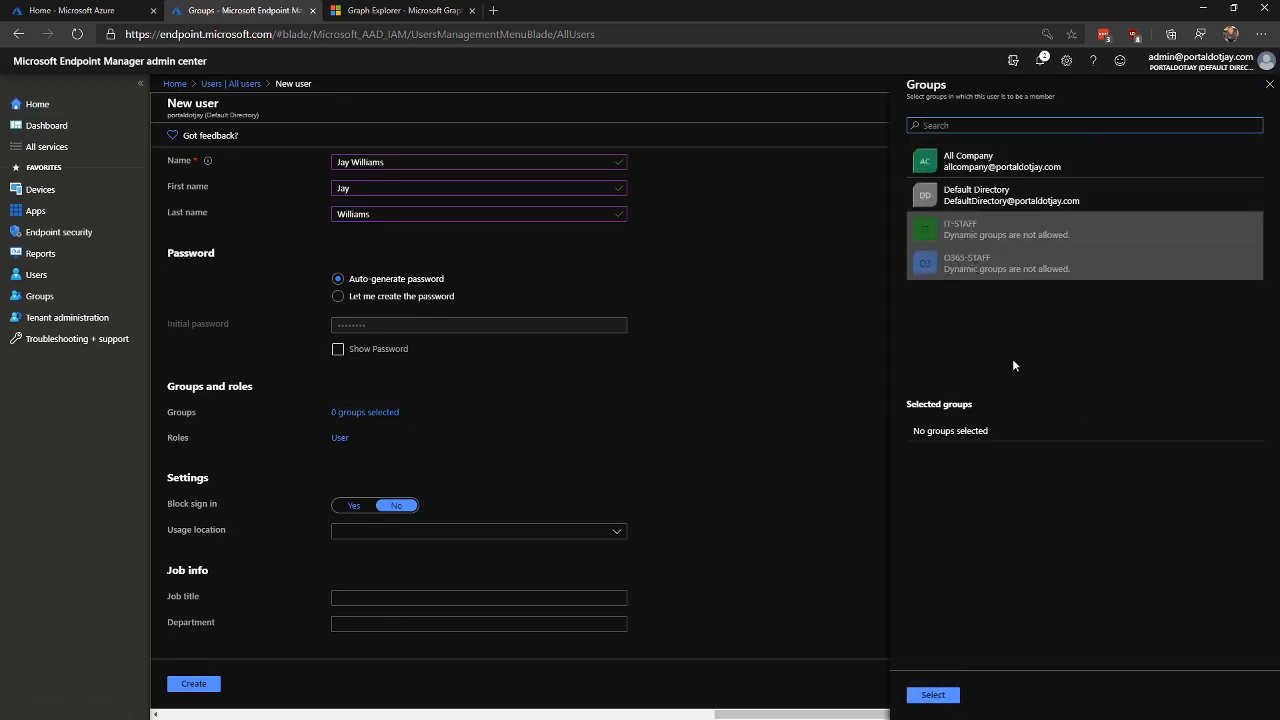
left_click(932, 694)
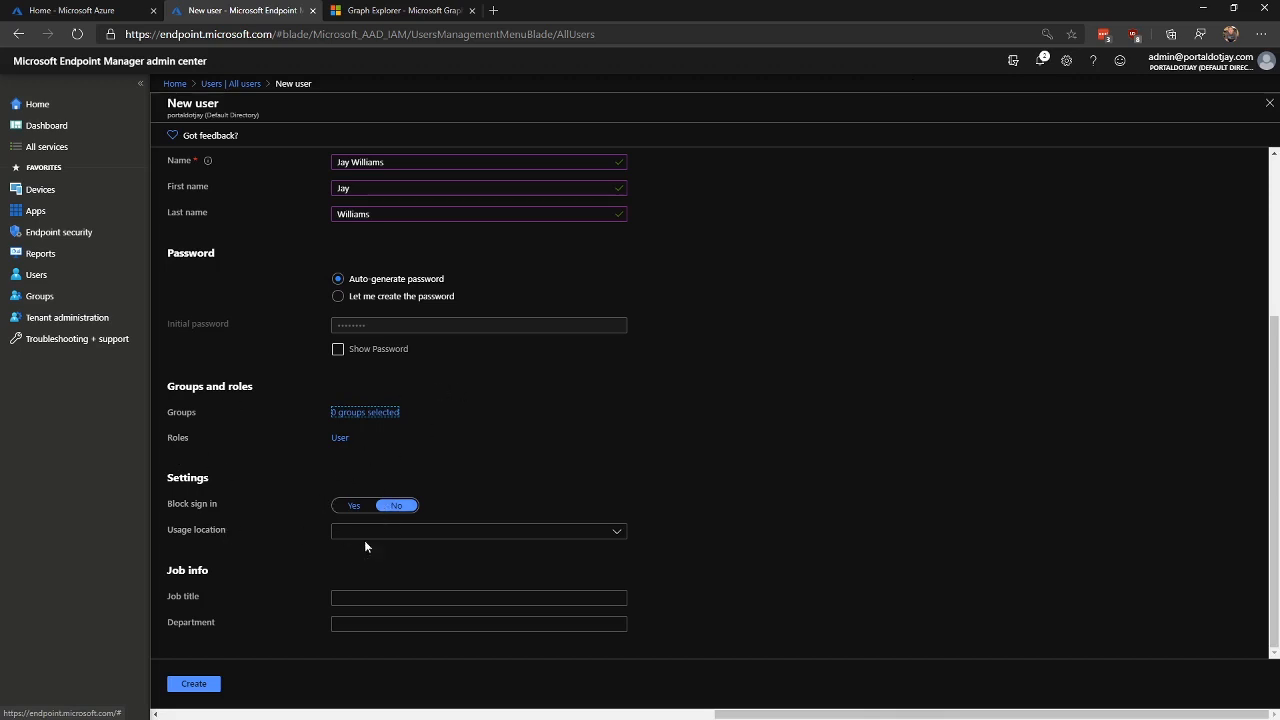
left_click(345, 623)
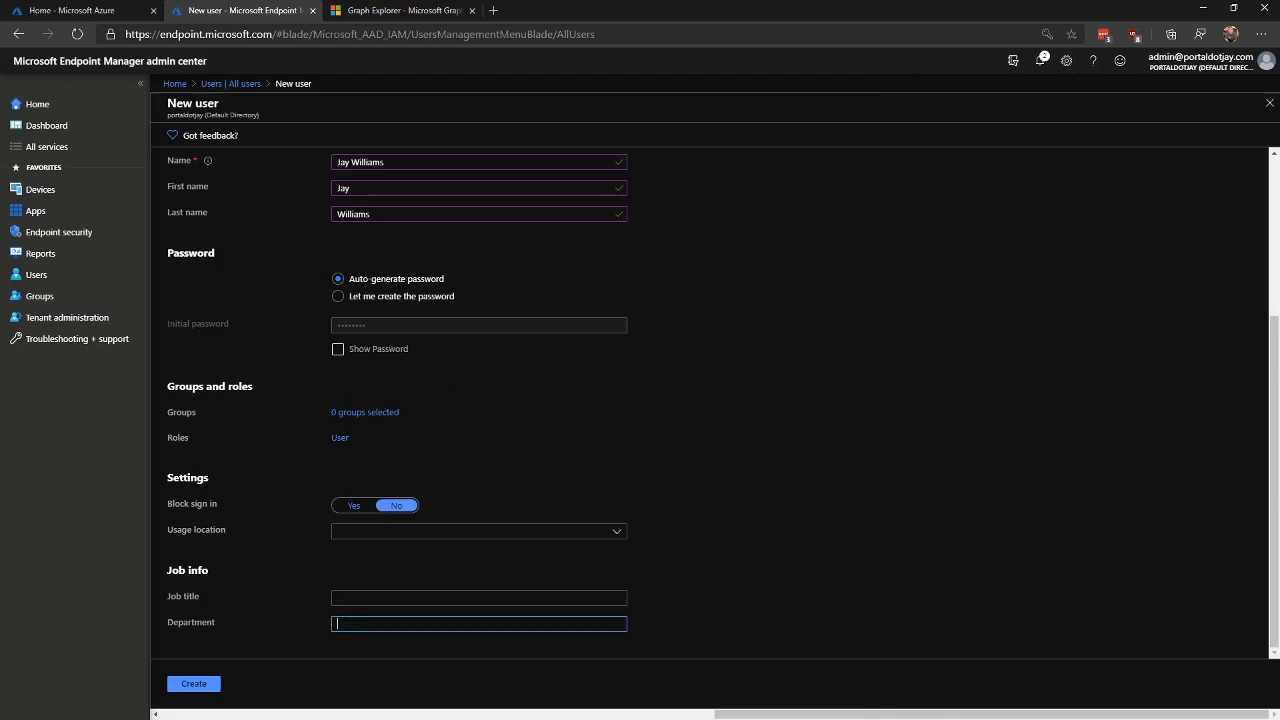
type("Information Technology")
left_click(194, 684)
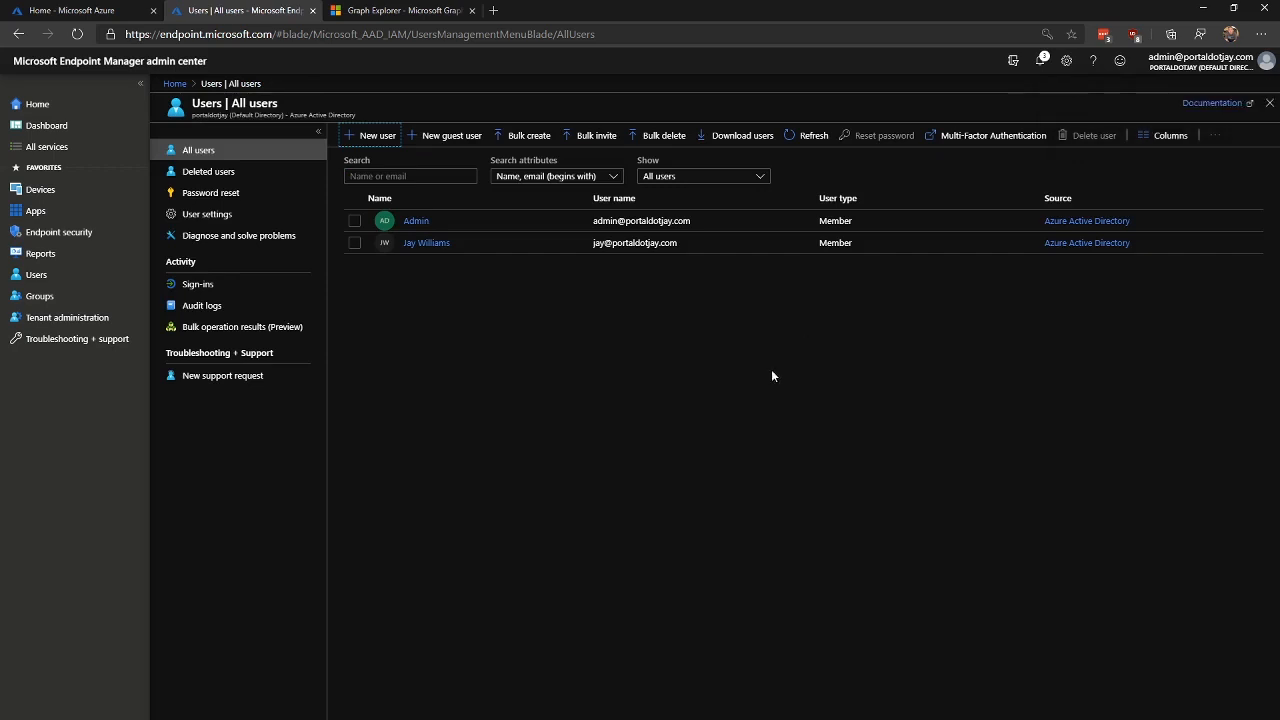
Step: Check the new user's profile shows department Information Technology, then switch to Graph Explorer
left_click(428, 245)
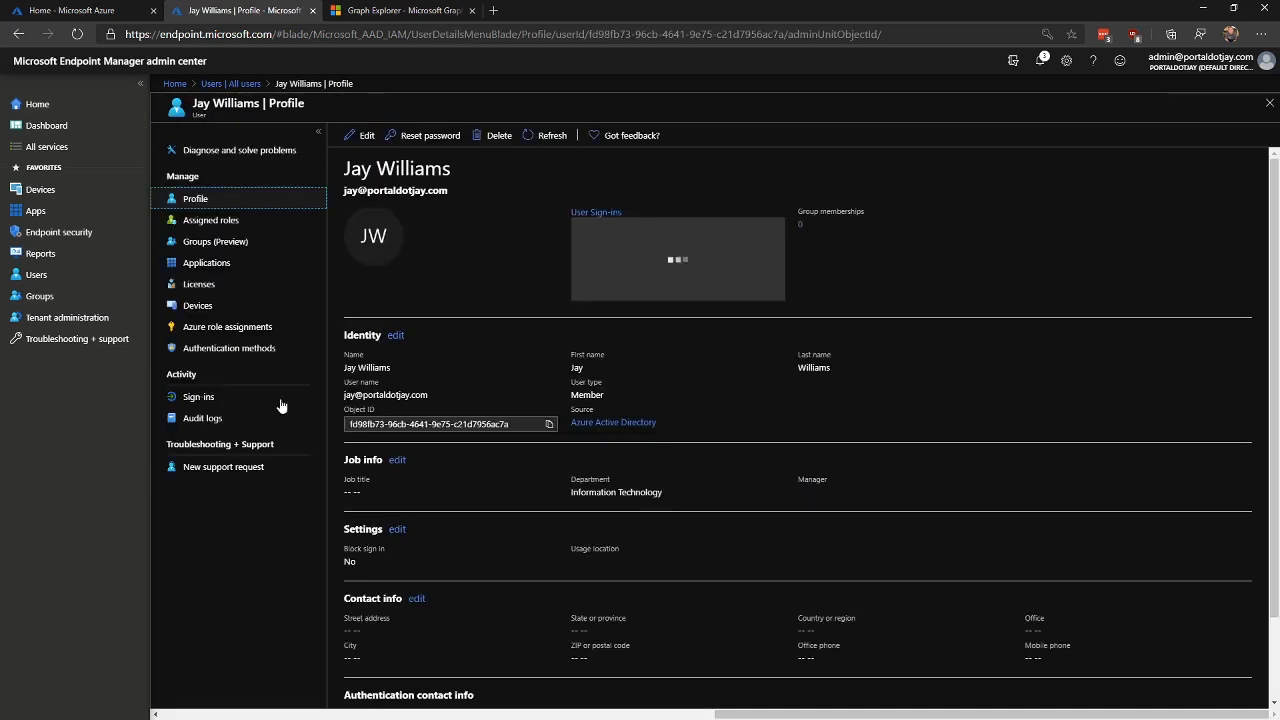
scroll(488, 490, "down", 2)
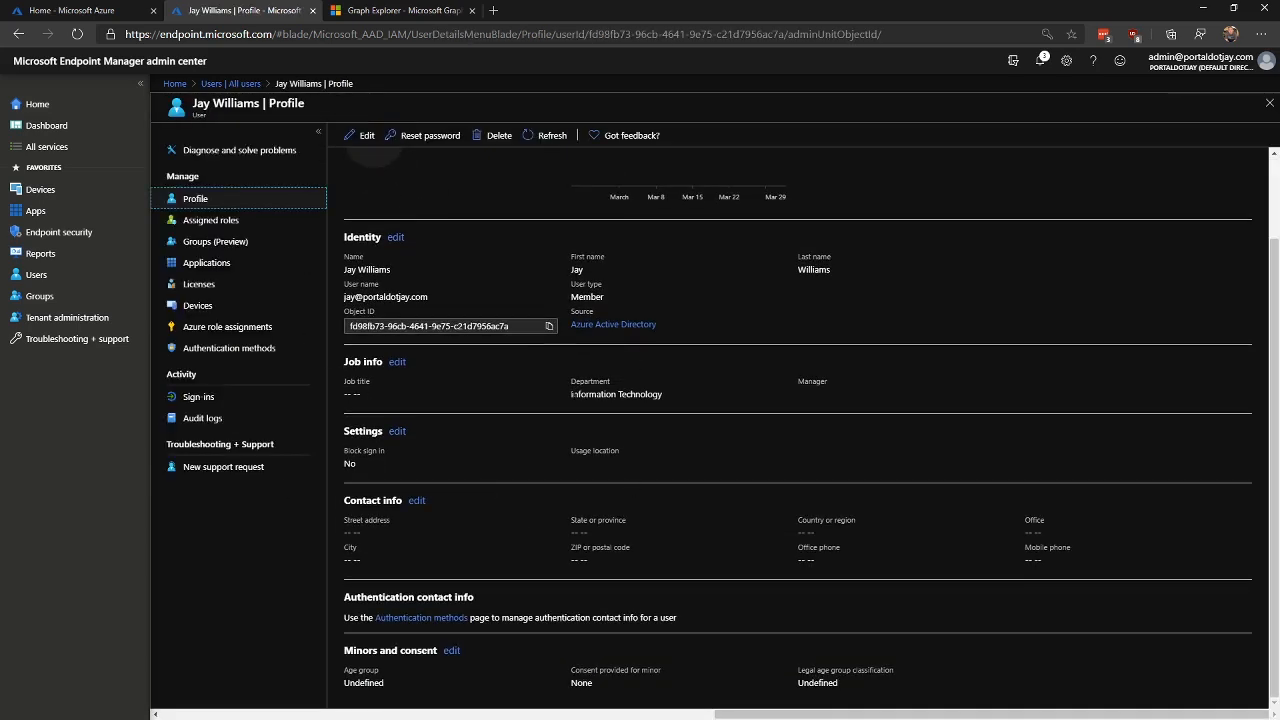
left_click_drag(598, 394, 631, 394)
left_click(618, 394)
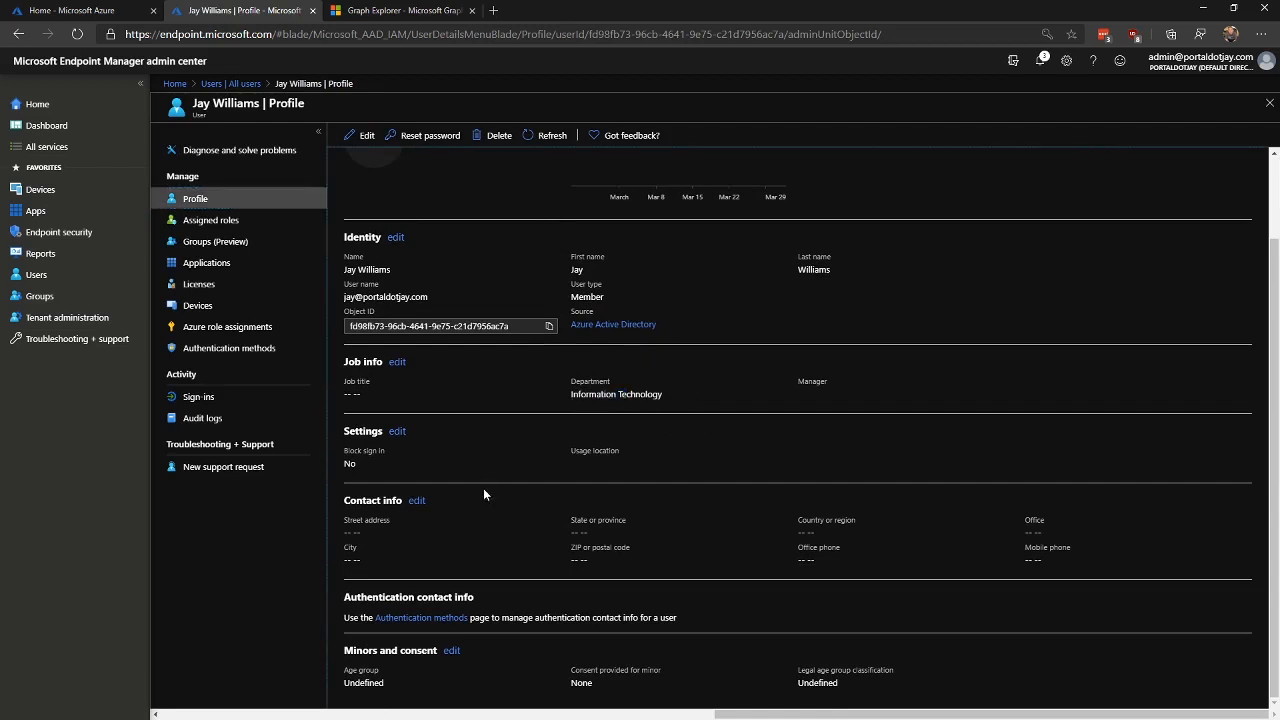
left_click(362, 135)
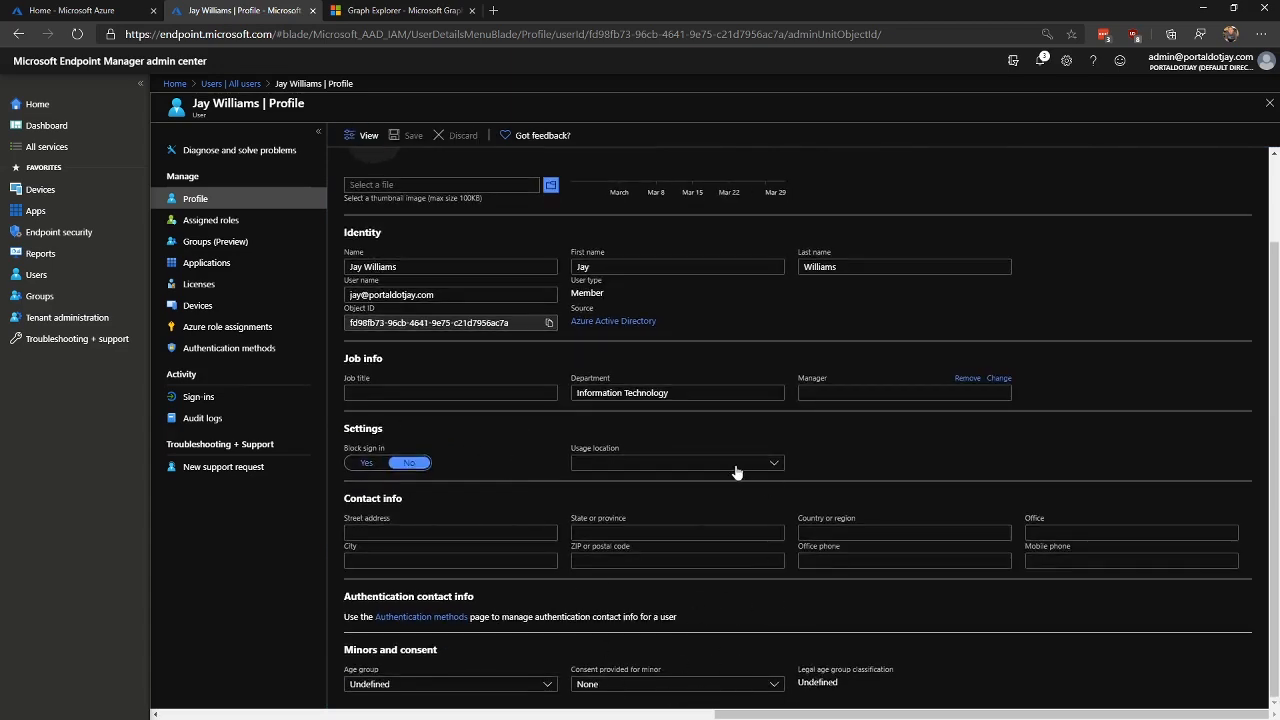
left_click(360, 137)
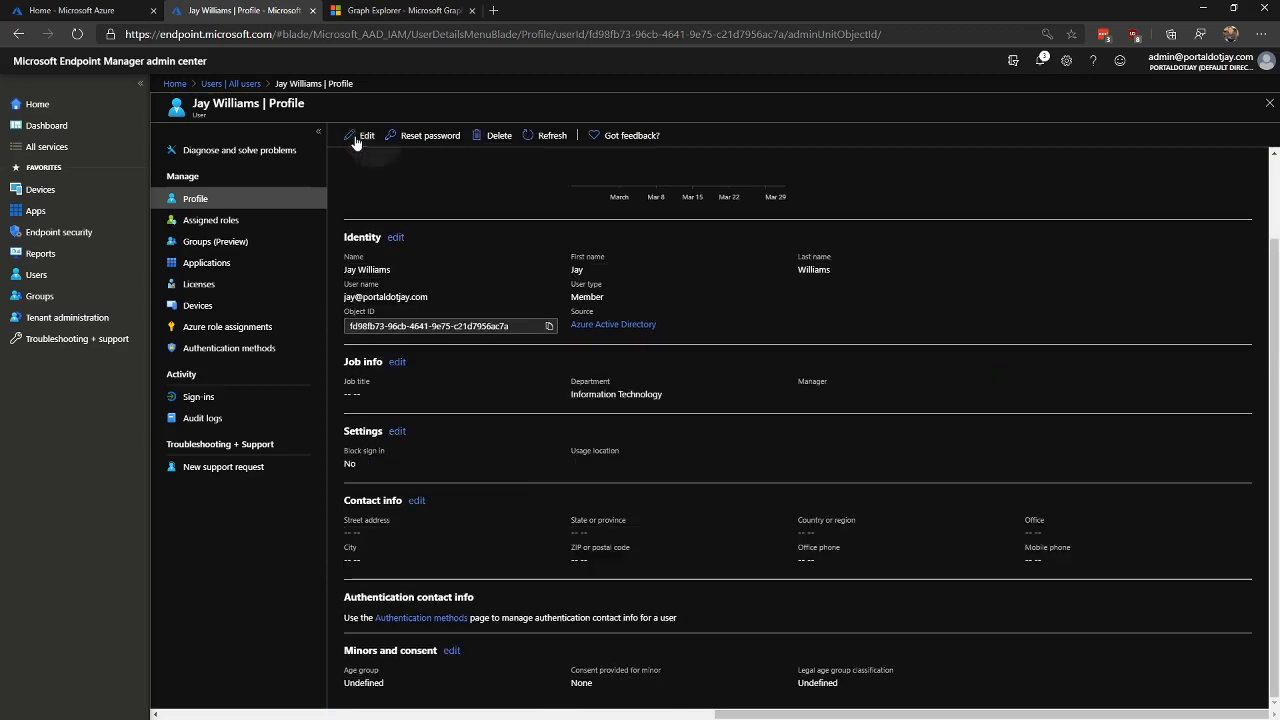
left_click(455, 10)
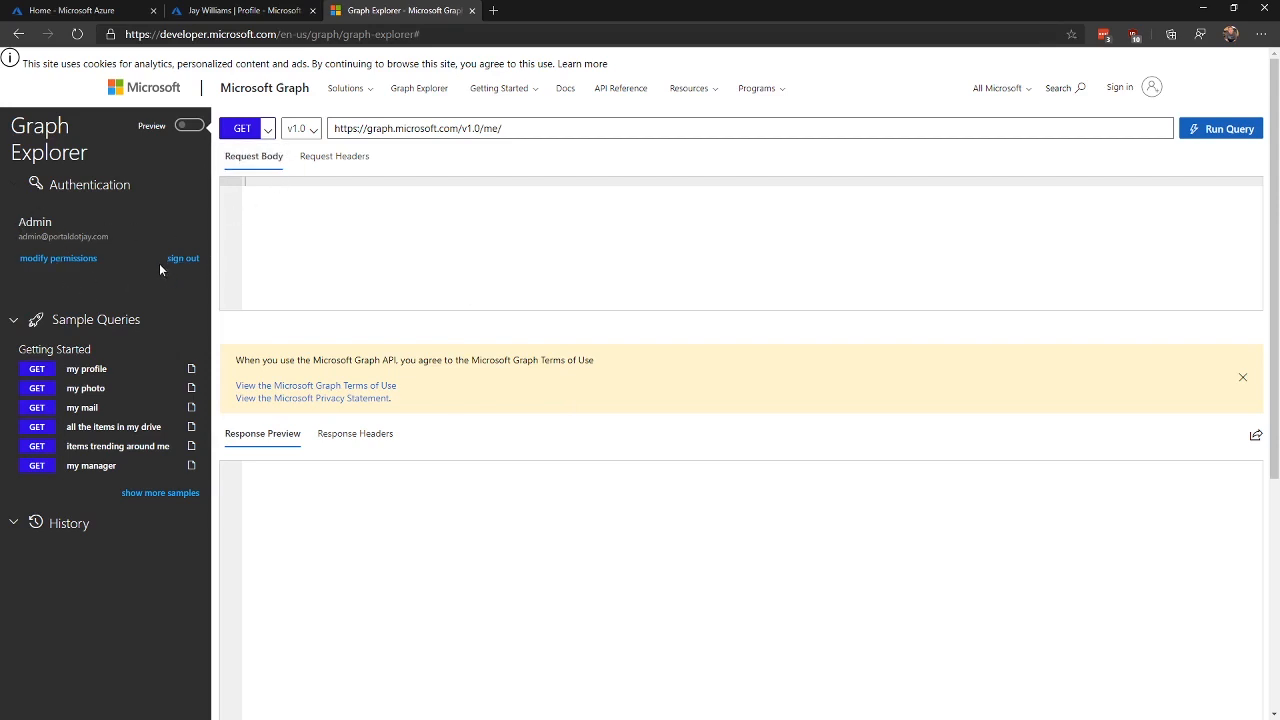
Step: Look over the Graph API permissions list and close it
left_click(57, 258)
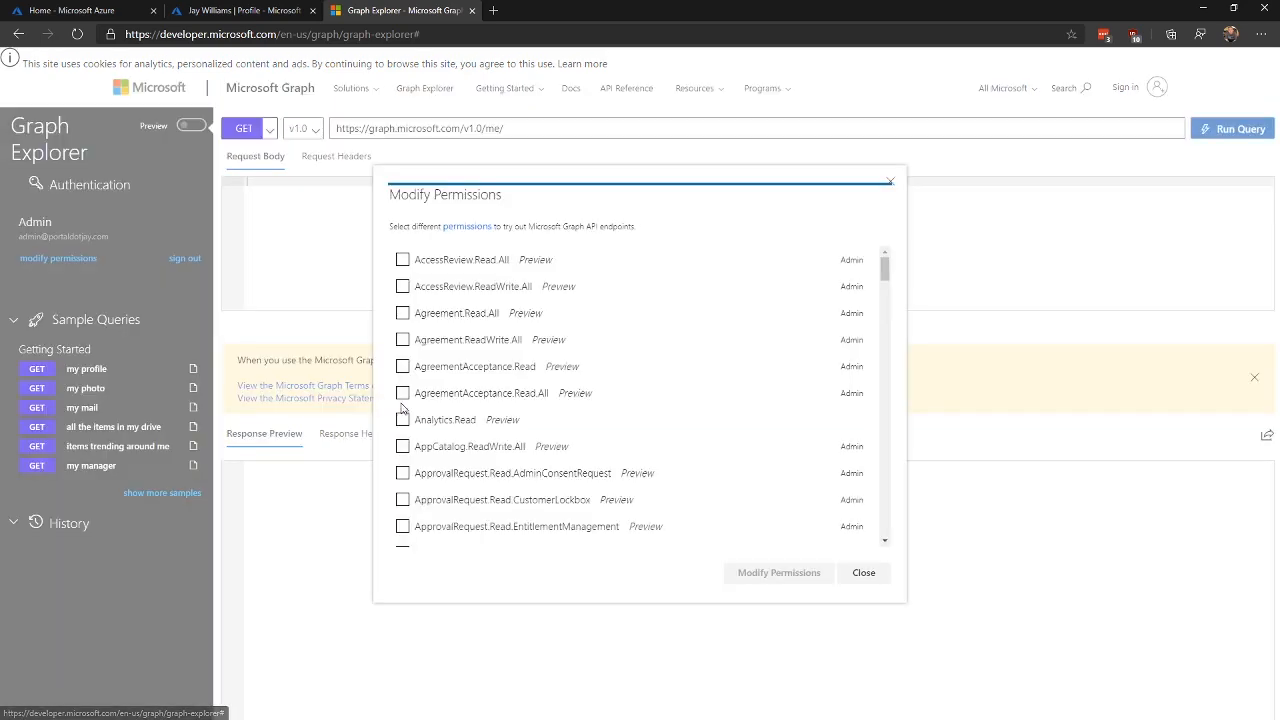
scroll(494, 413, "down", 15)
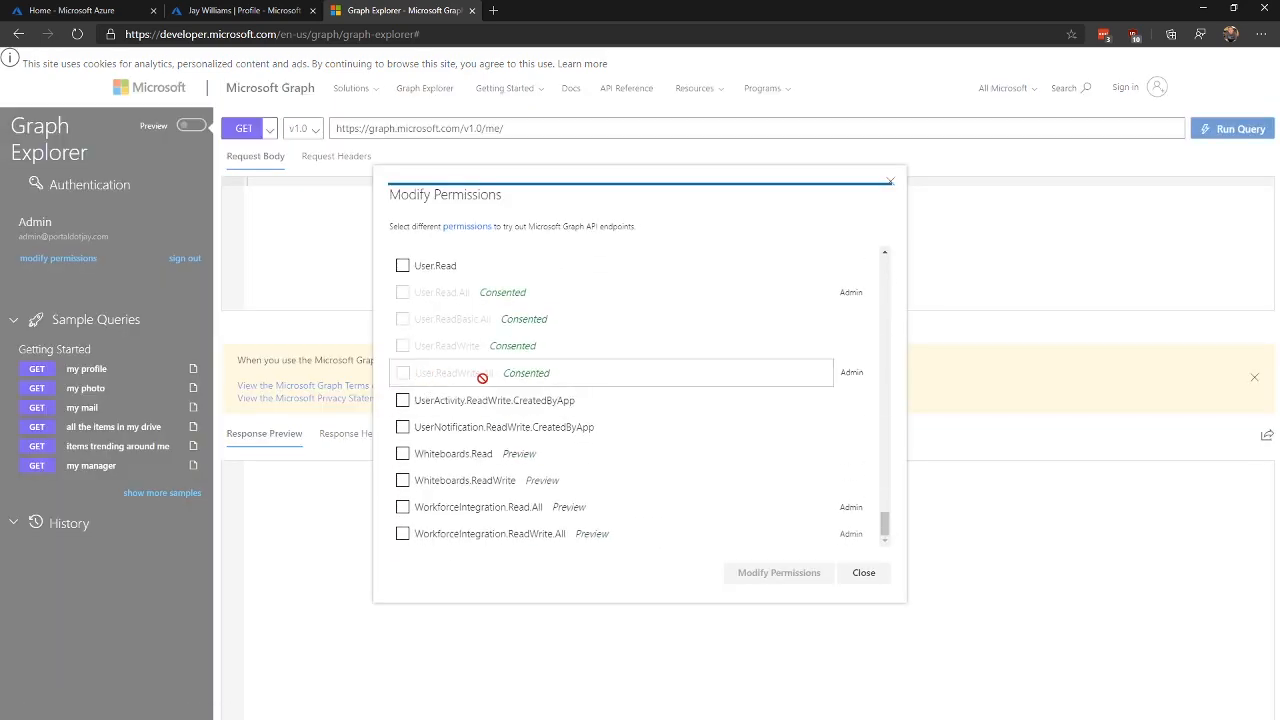
left_click(866, 573)
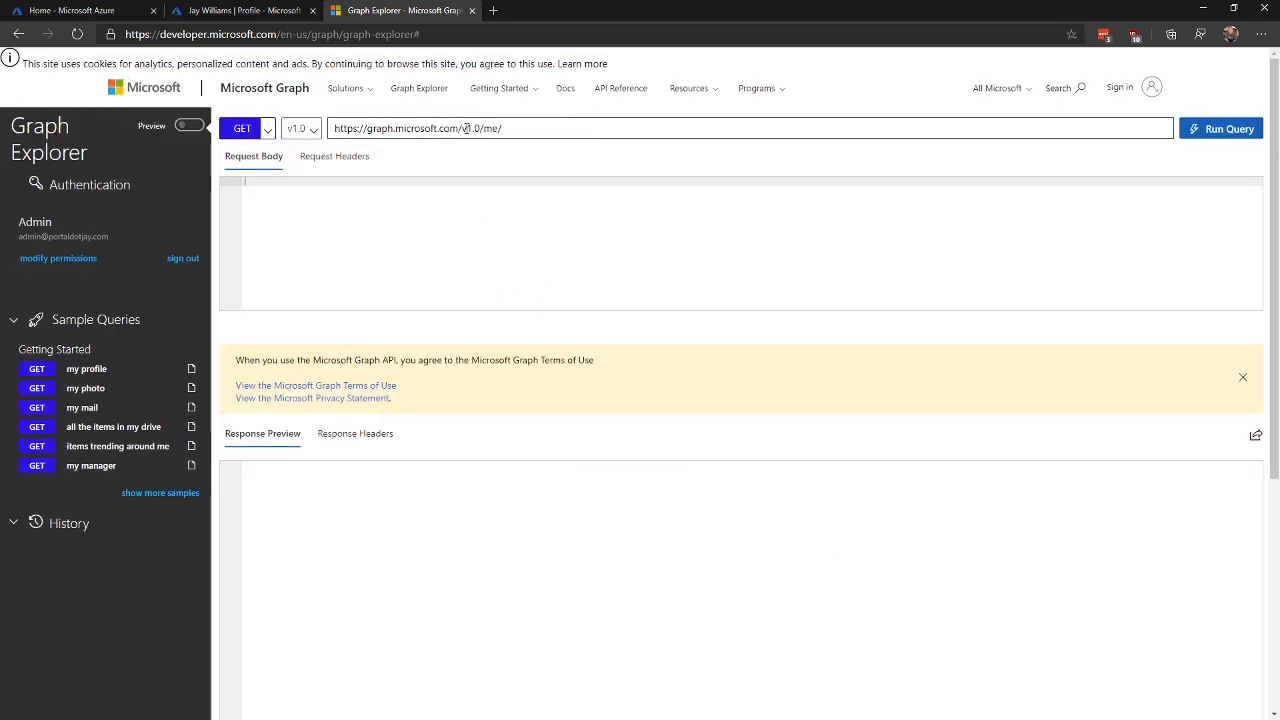
Step: Run GET beta/users and fold both returned user objects in the response preview
left_click_drag(462, 128, 766, 128)
type("b")
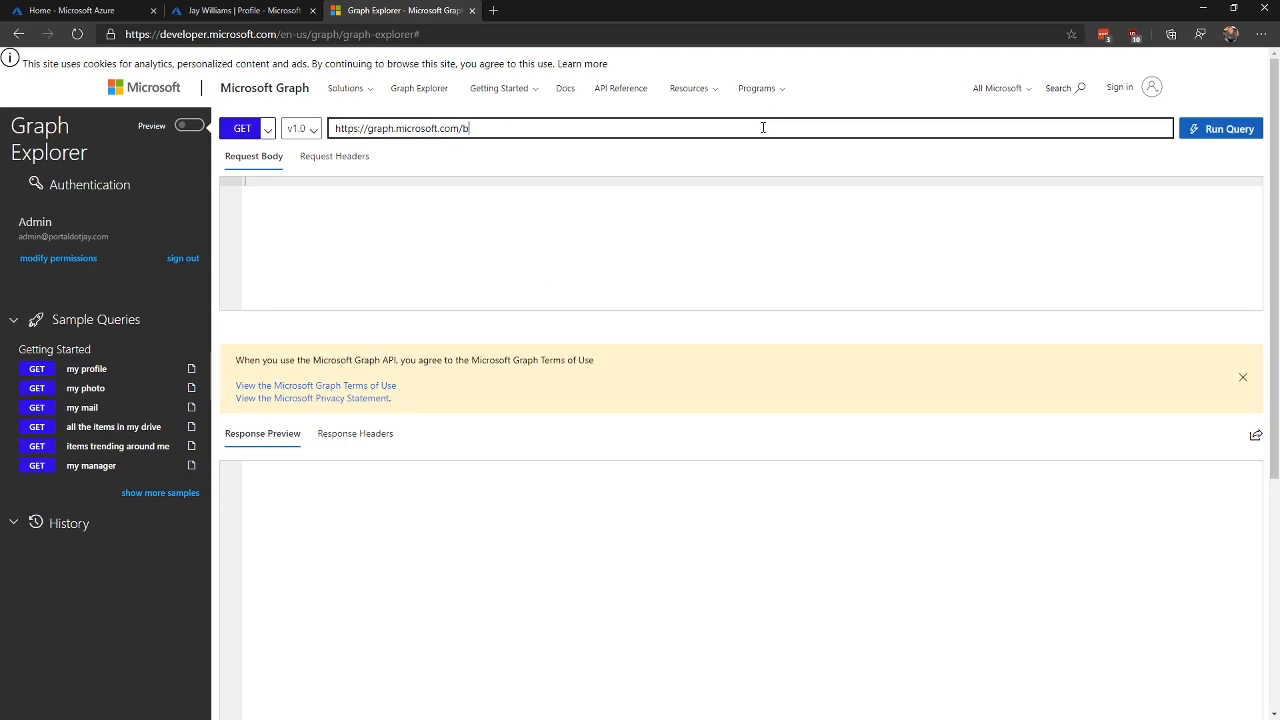
type("eta/")
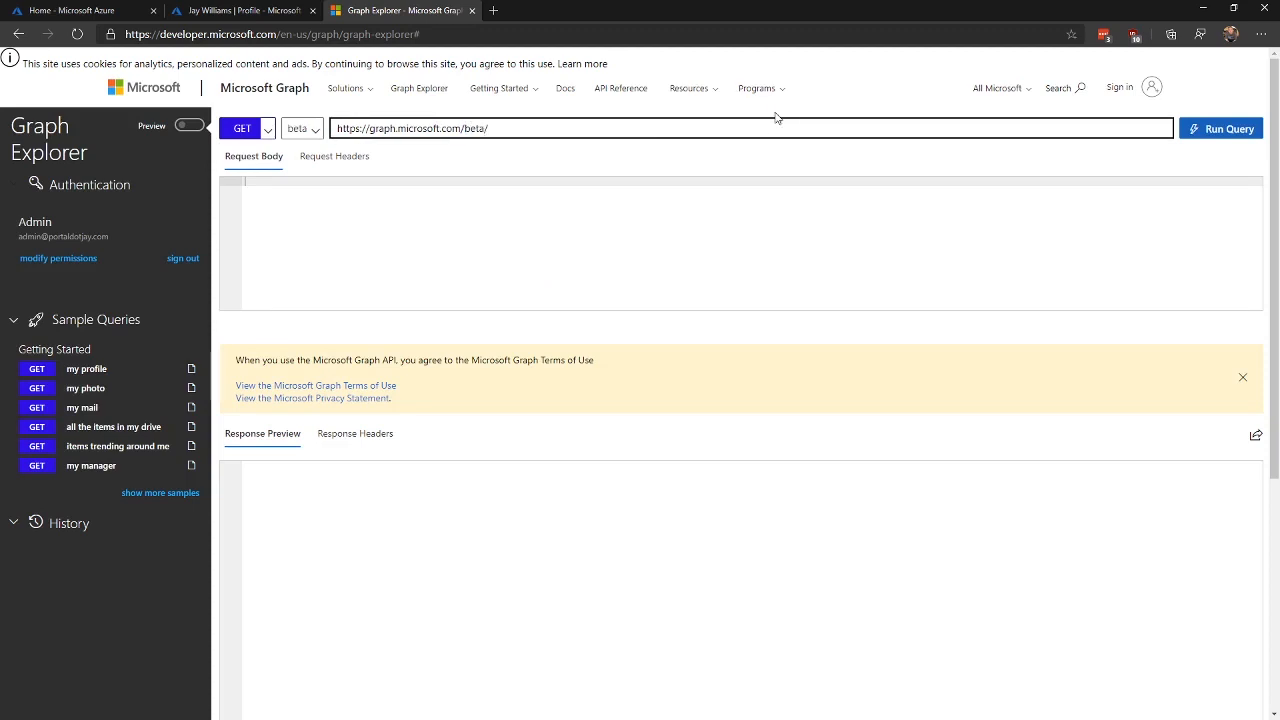
type("users")
left_click(1222, 135)
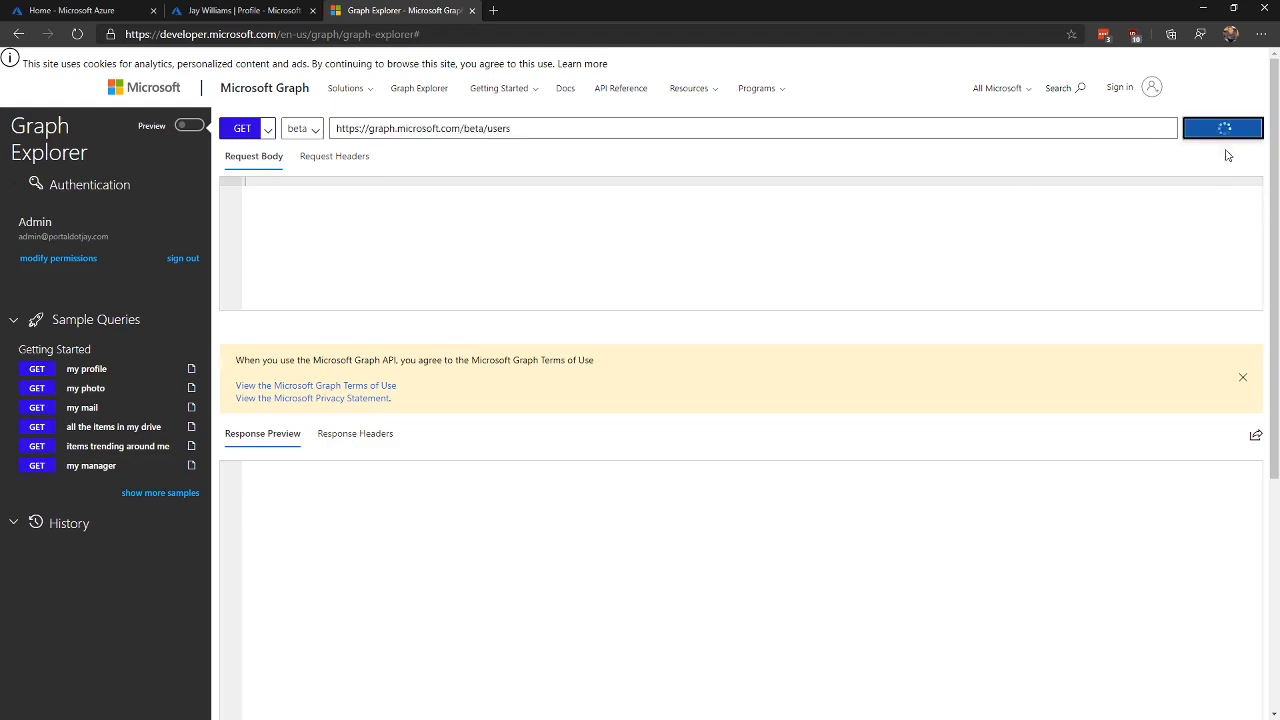
scroll(491, 483, "down", 2)
scroll(491, 486, "up", 2)
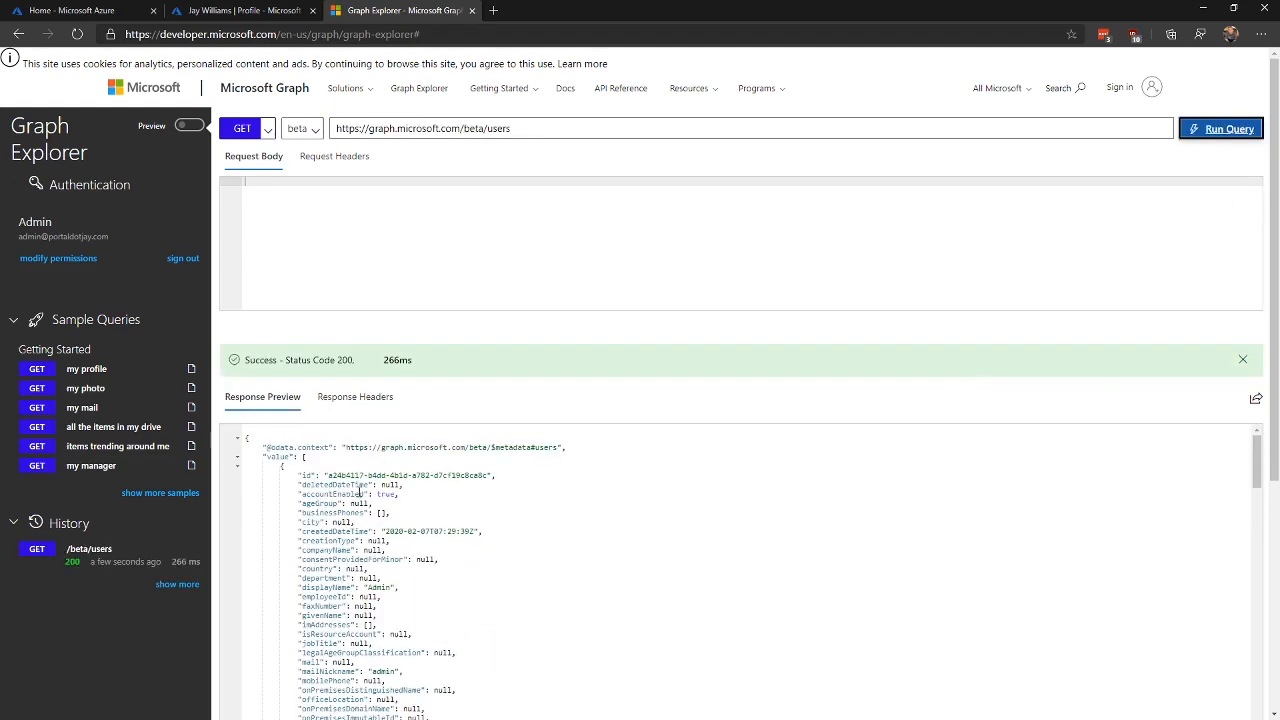
left_click(237, 466)
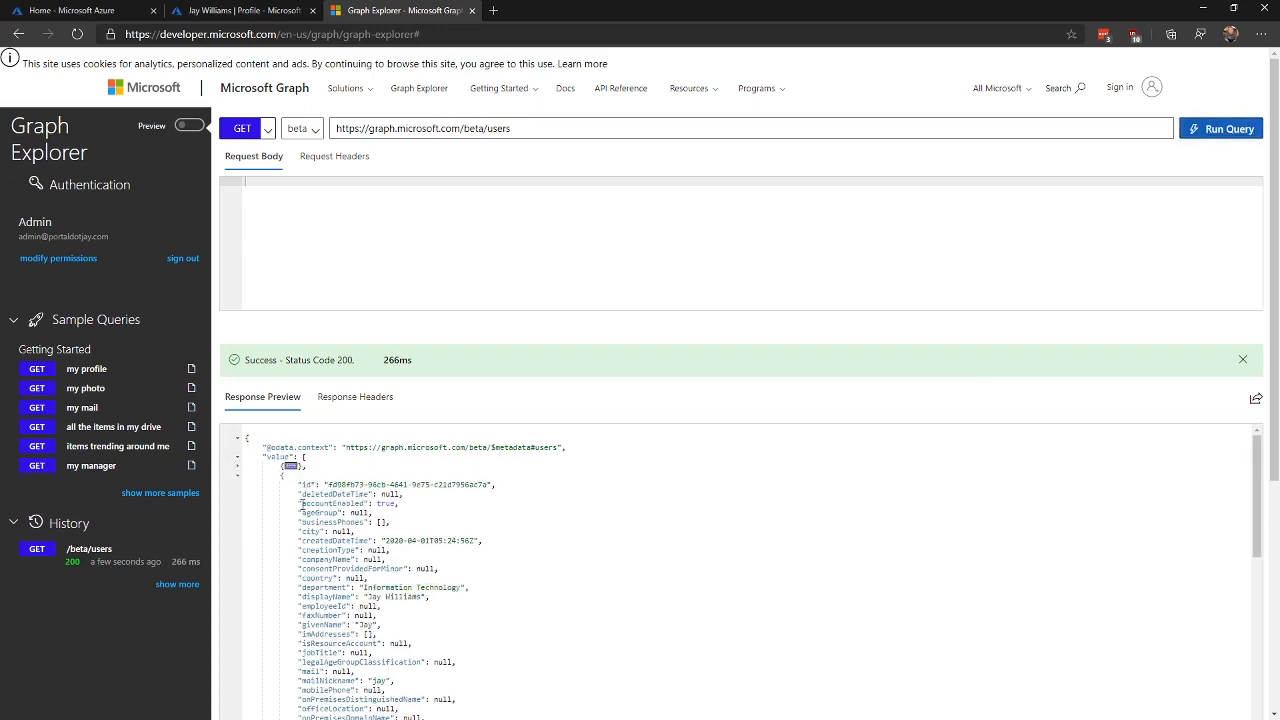
left_click(237, 475)
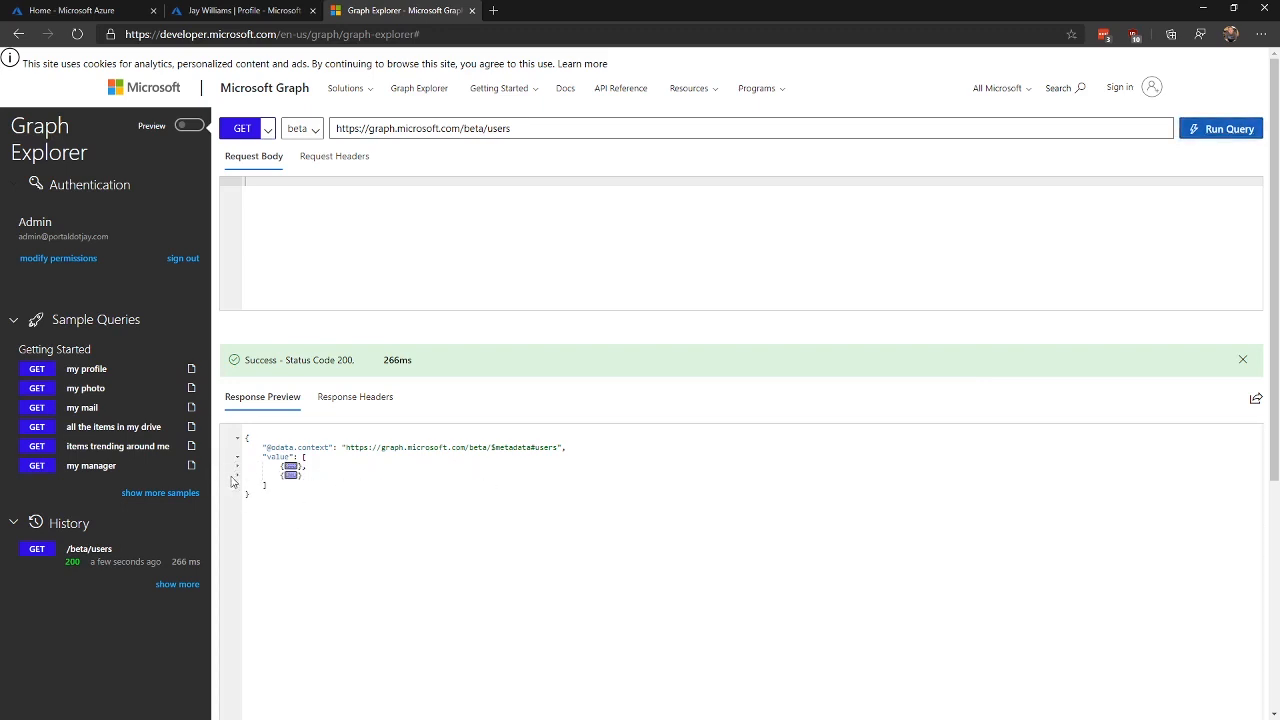
left_click(529, 130)
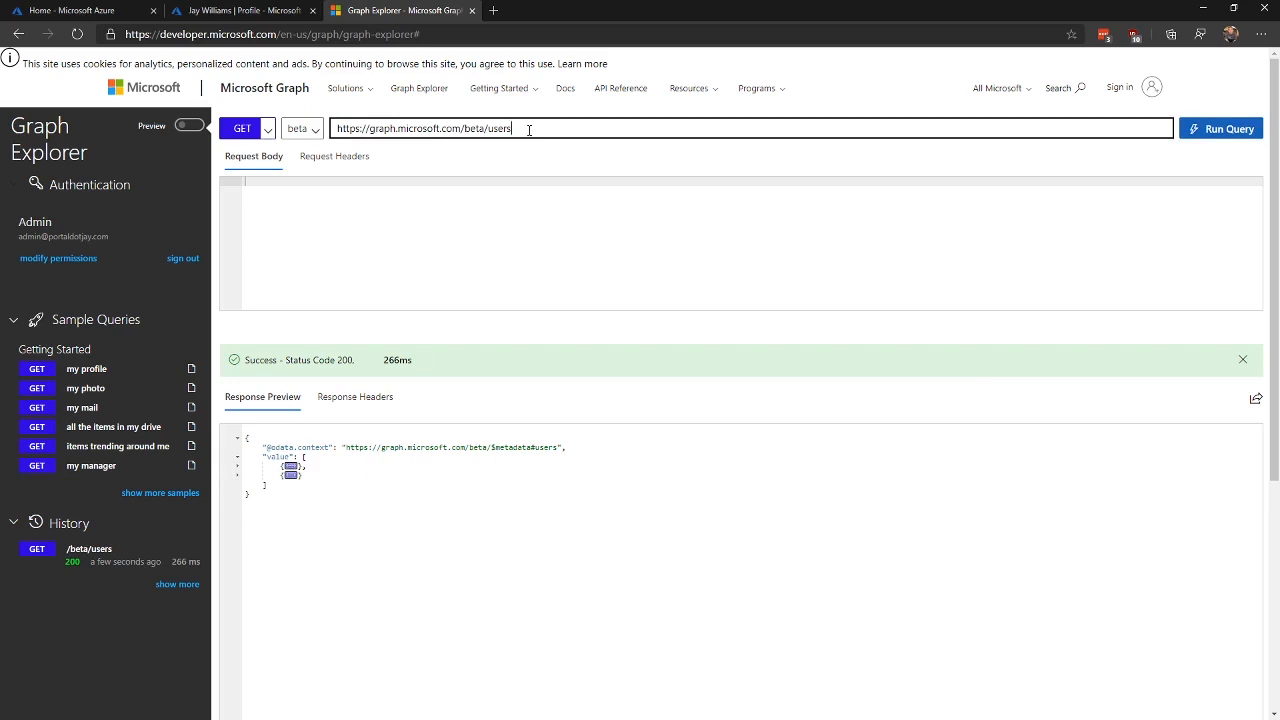
Step: Query users with ?select=id,displayName, then copy the new user's Object ID from their profile
type("?se")
type("lf")
type("ect")
type("=id,displayName")
key("Return")
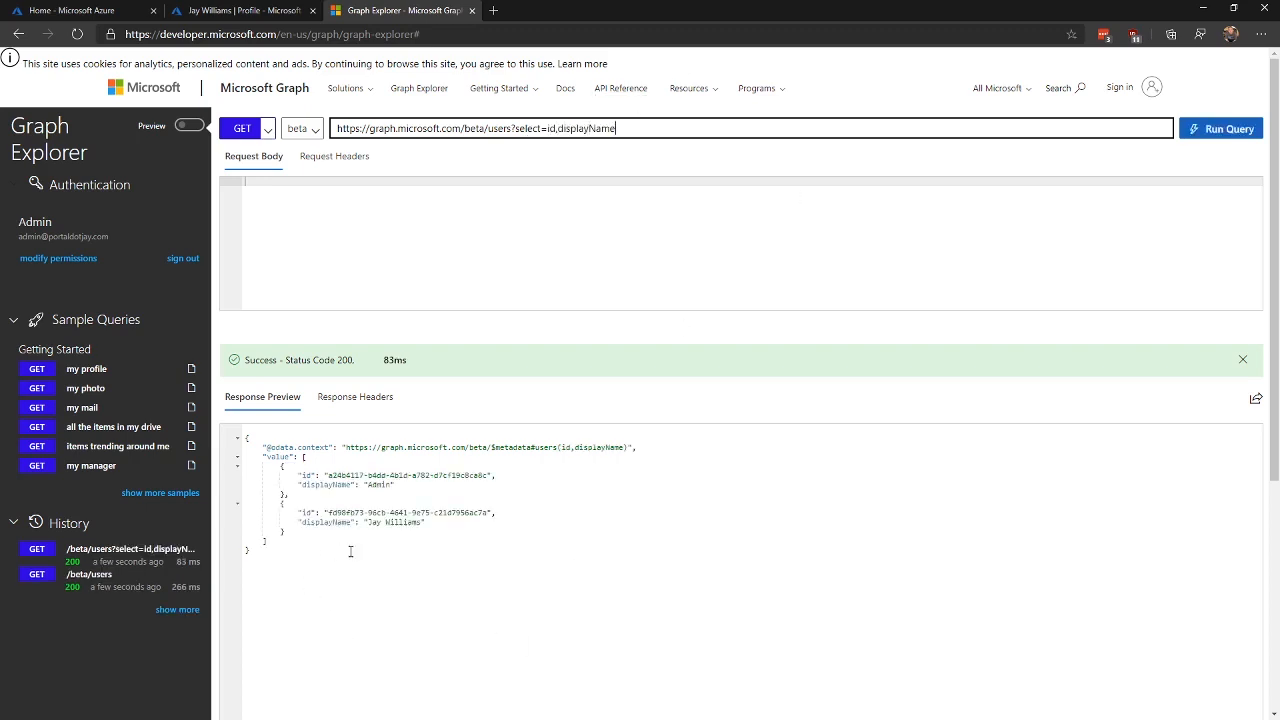
double_click(379, 484)
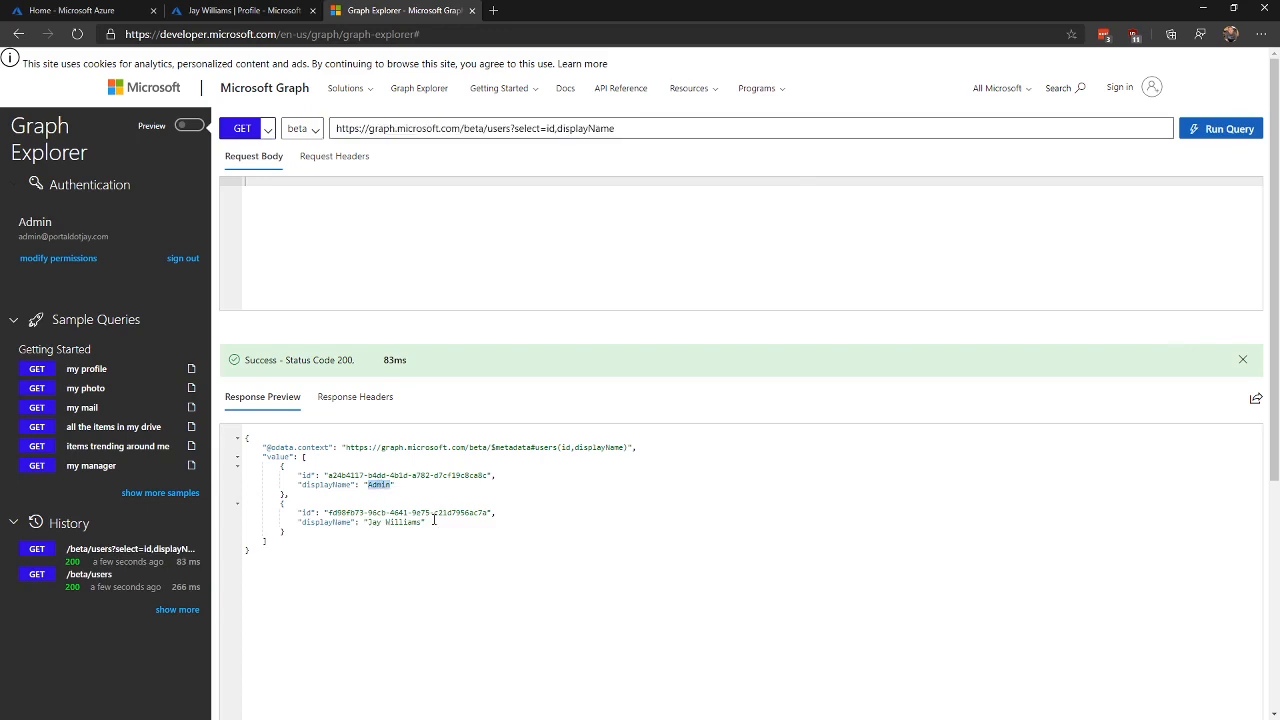
left_click_drag(369, 522, 415, 522)
left_click(417, 528)
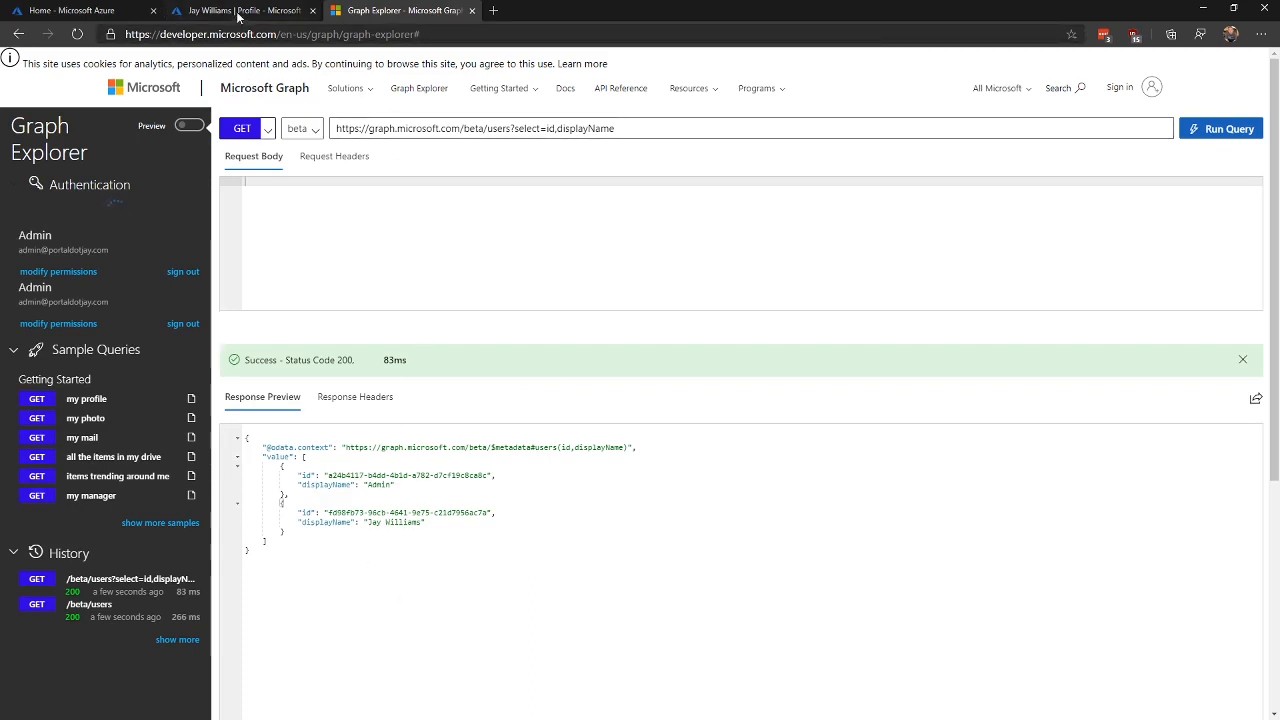
left_click(240, 10)
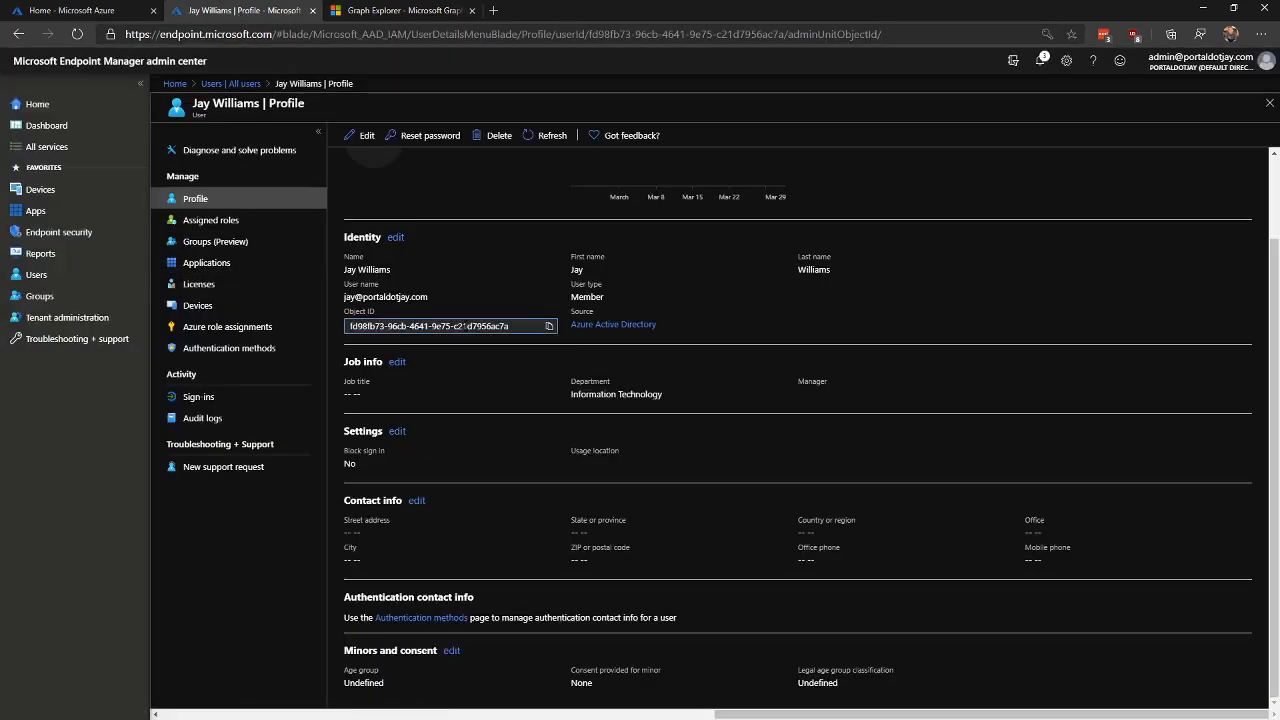
left_click(549, 326)
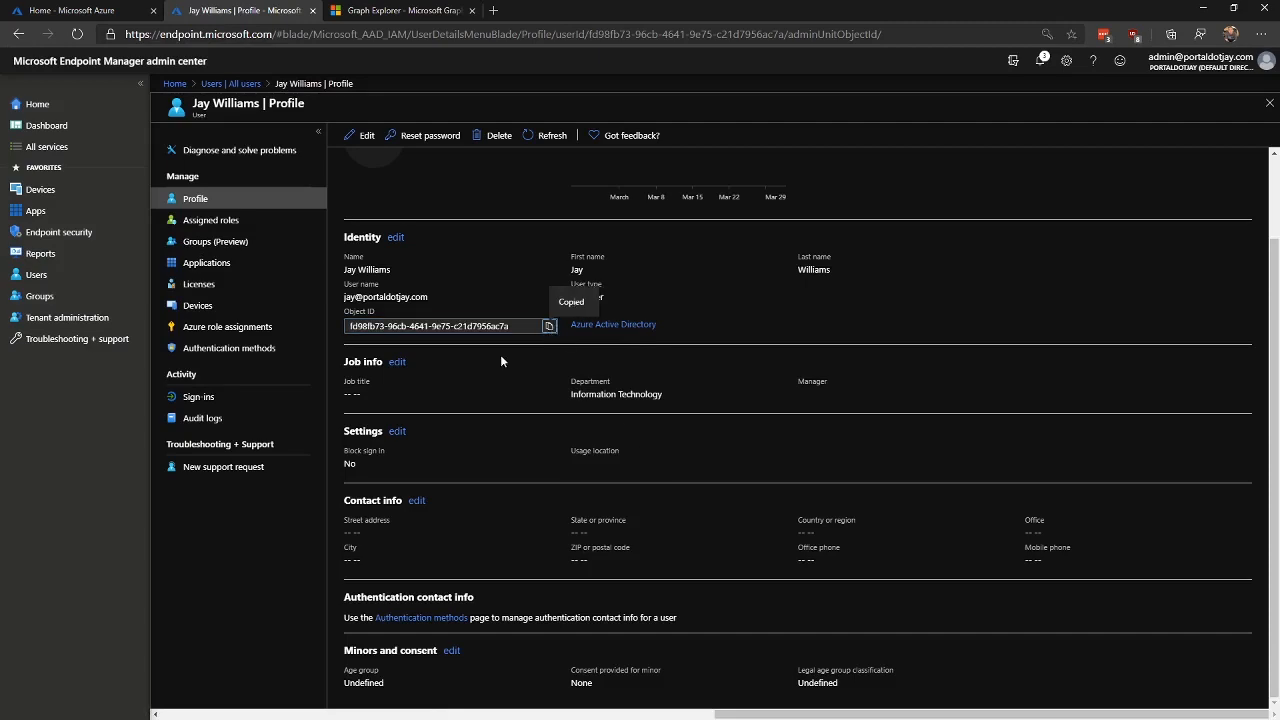
Step: Replace the ?select query with /<object ID> and run the GET for that single user
left_click(405, 10)
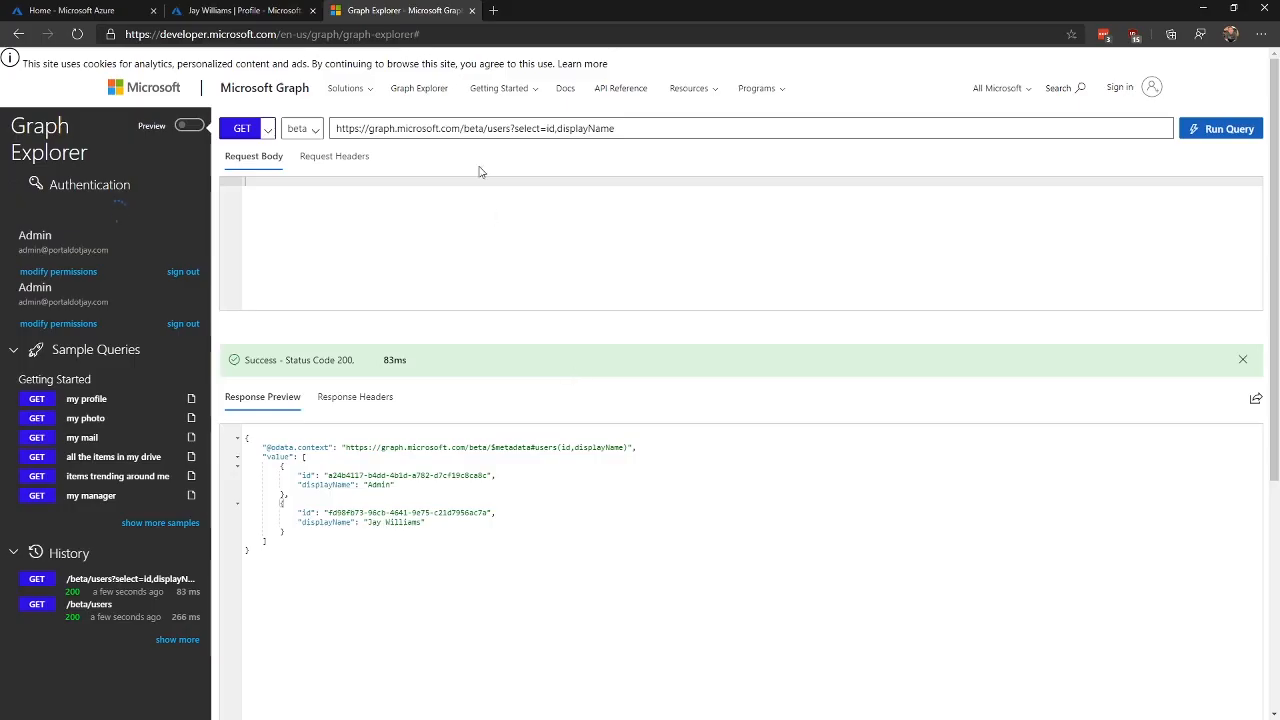
left_click_drag(515, 128, 893, 104)
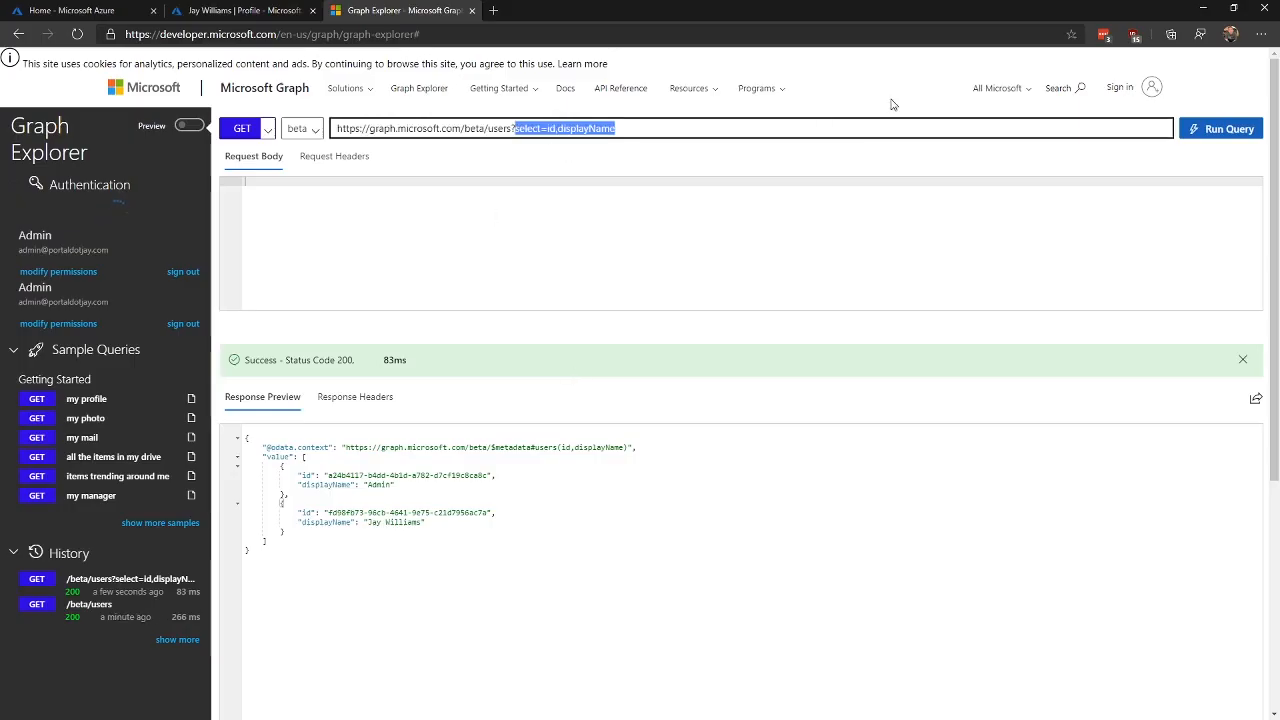
key("BackSpace")
key("BackSpace")
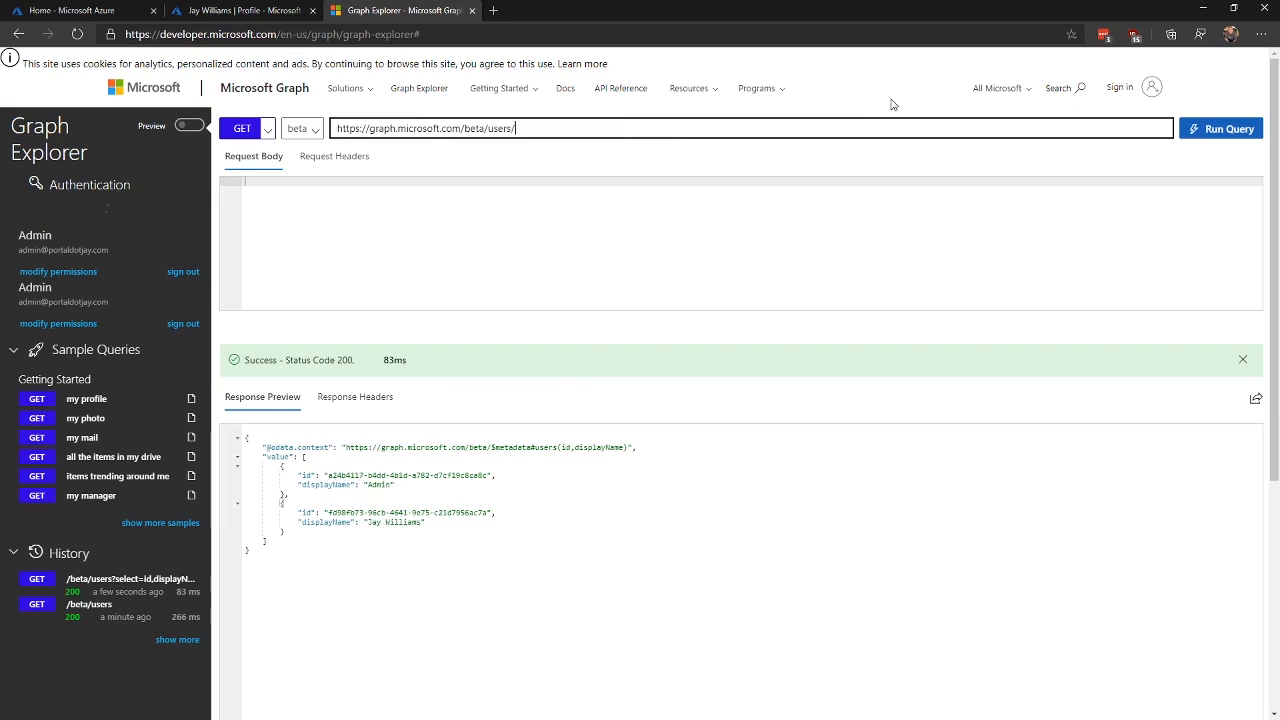
type("/")
key("ctrl+v")
key("Return")
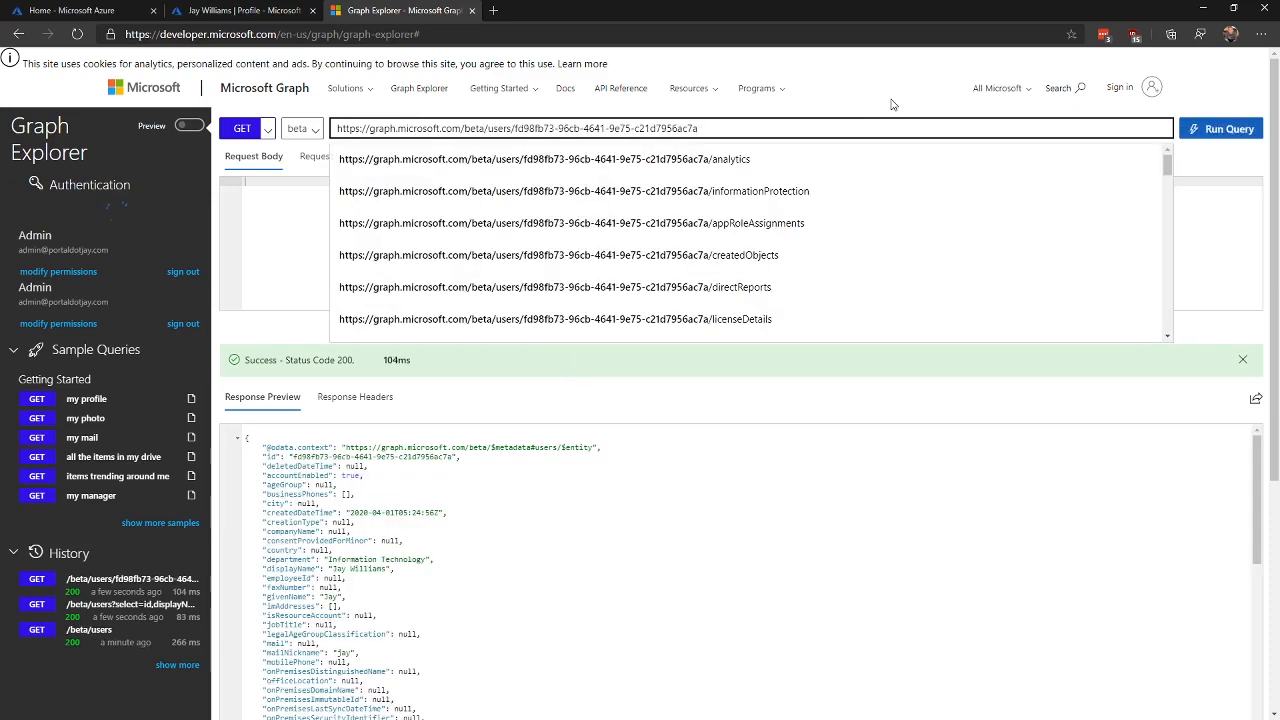
Step: Inspect onPremisesExtensionAttributes in the response, showing extensionAttribute1–15 all null
scroll(894, 529, "down", 10)
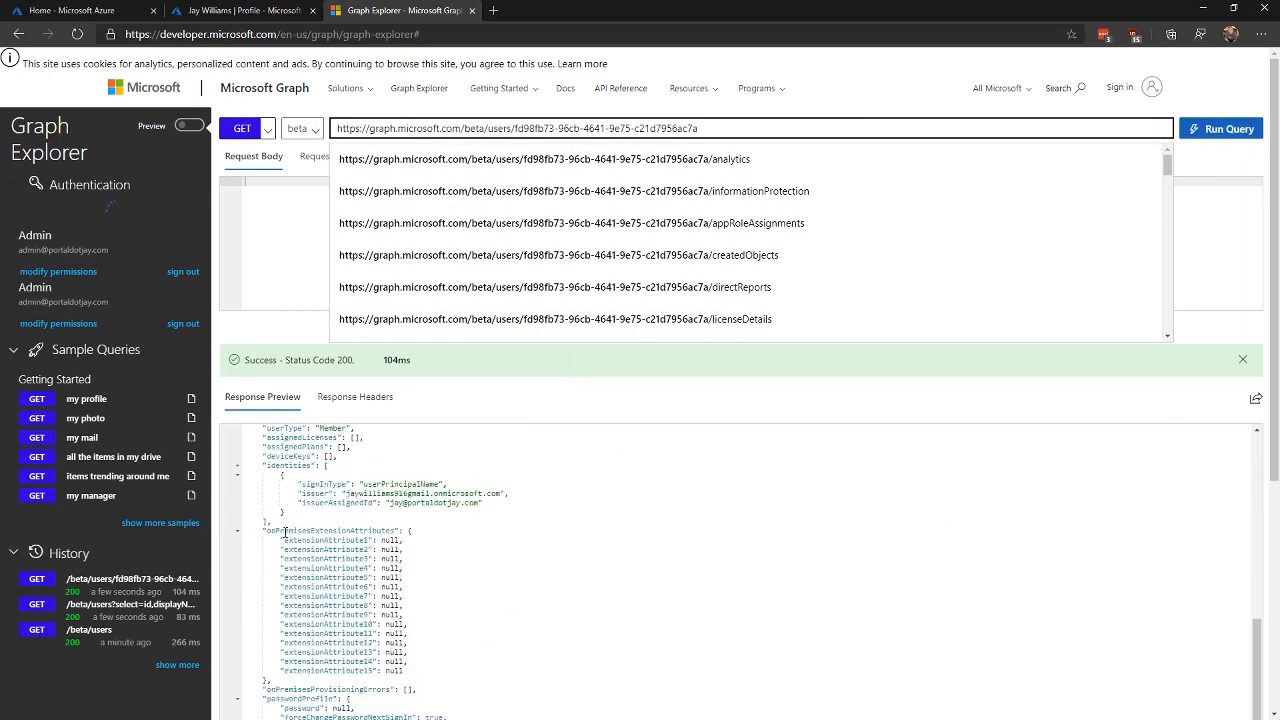
scroll(425, 554, "up", 10)
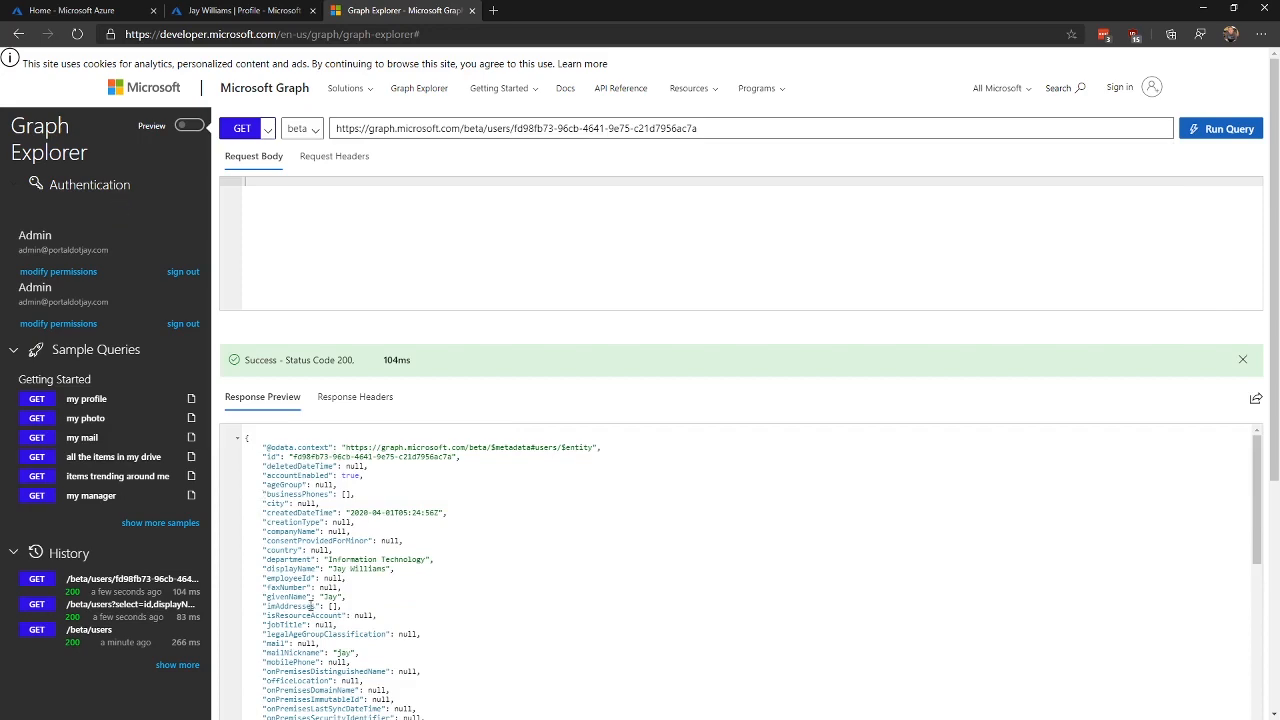
scroll(310, 605, "down", 6)
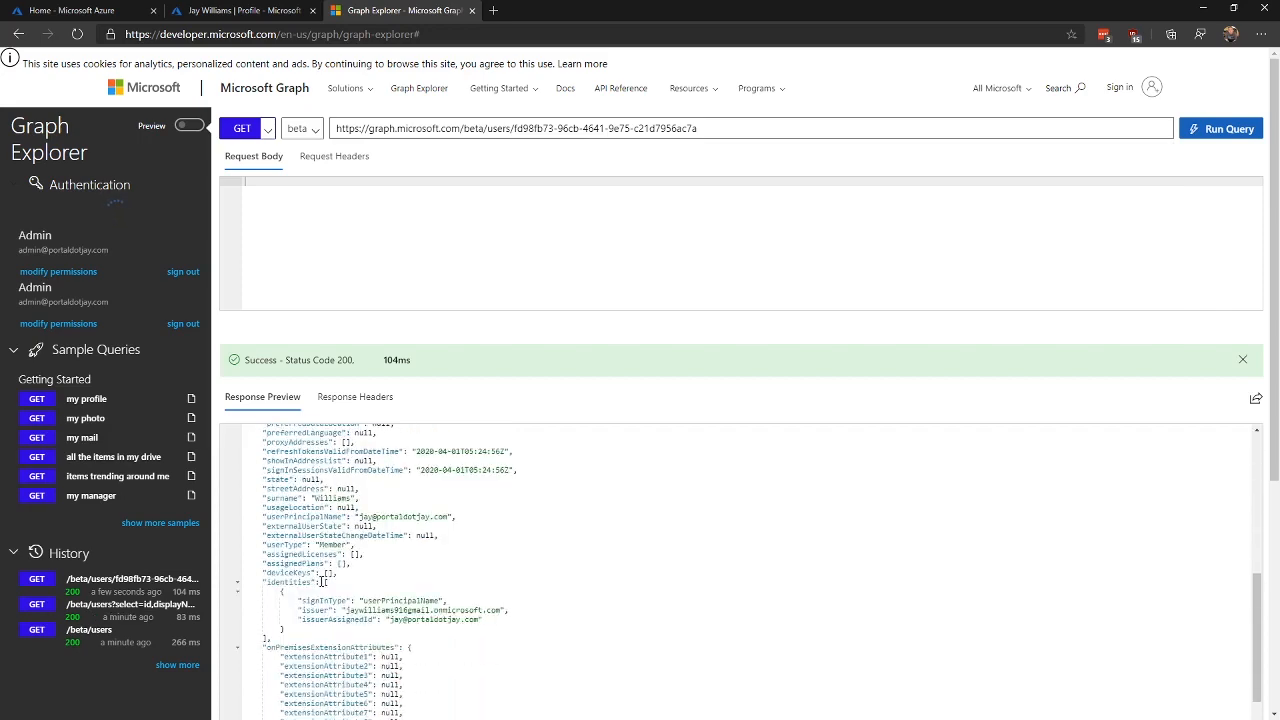
scroll(322, 582, "down", 8)
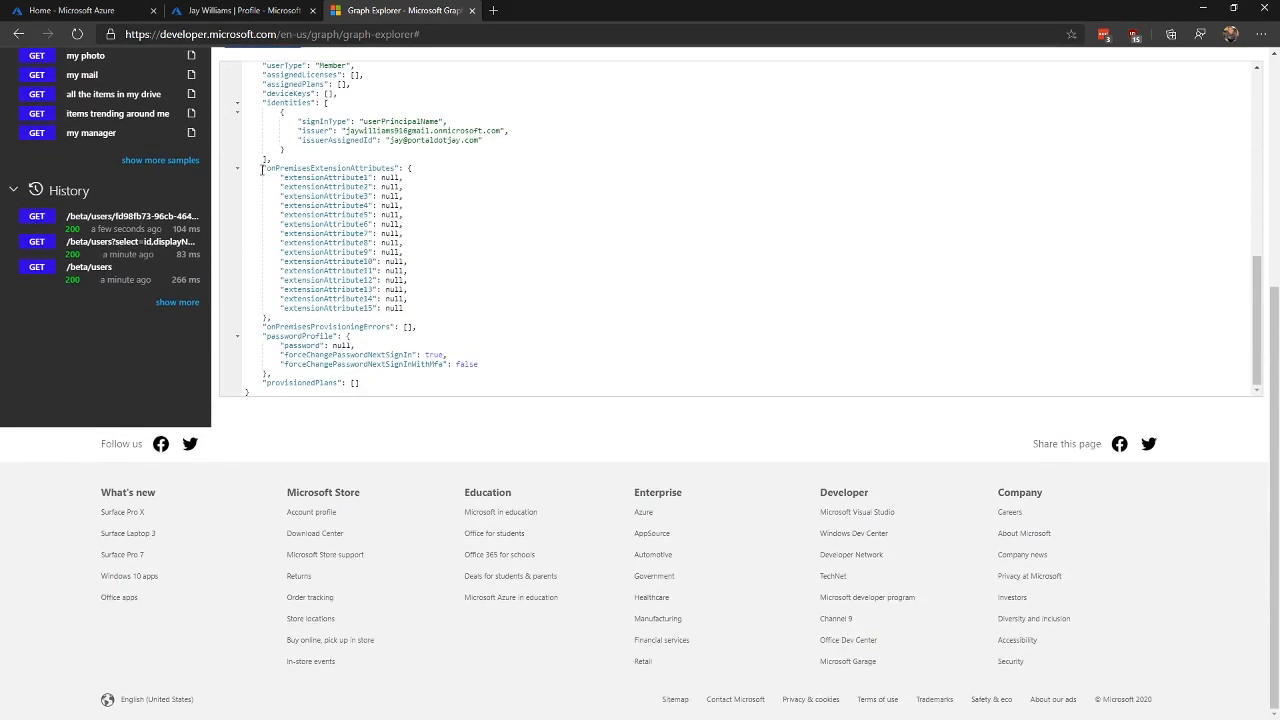
left_click_drag(263, 169, 403, 180)
left_click(446, 280)
scroll(447, 281, "up", 2)
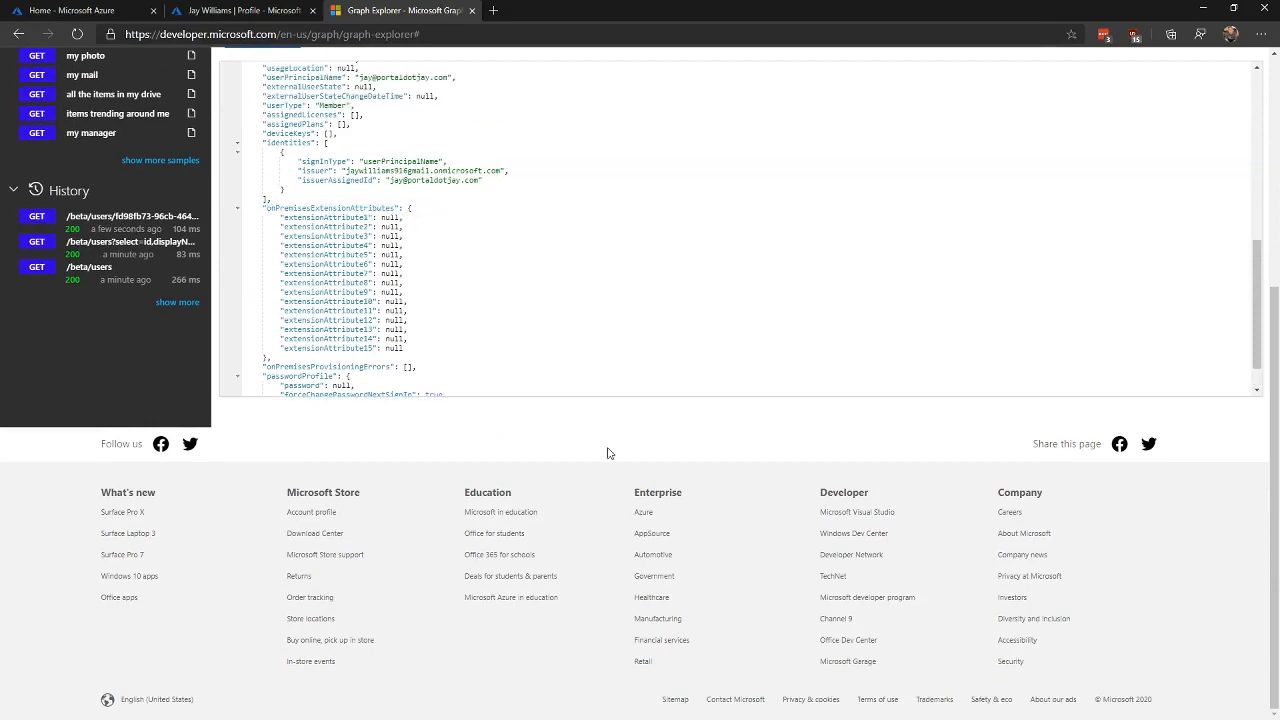
scroll(607, 453, "up", 2)
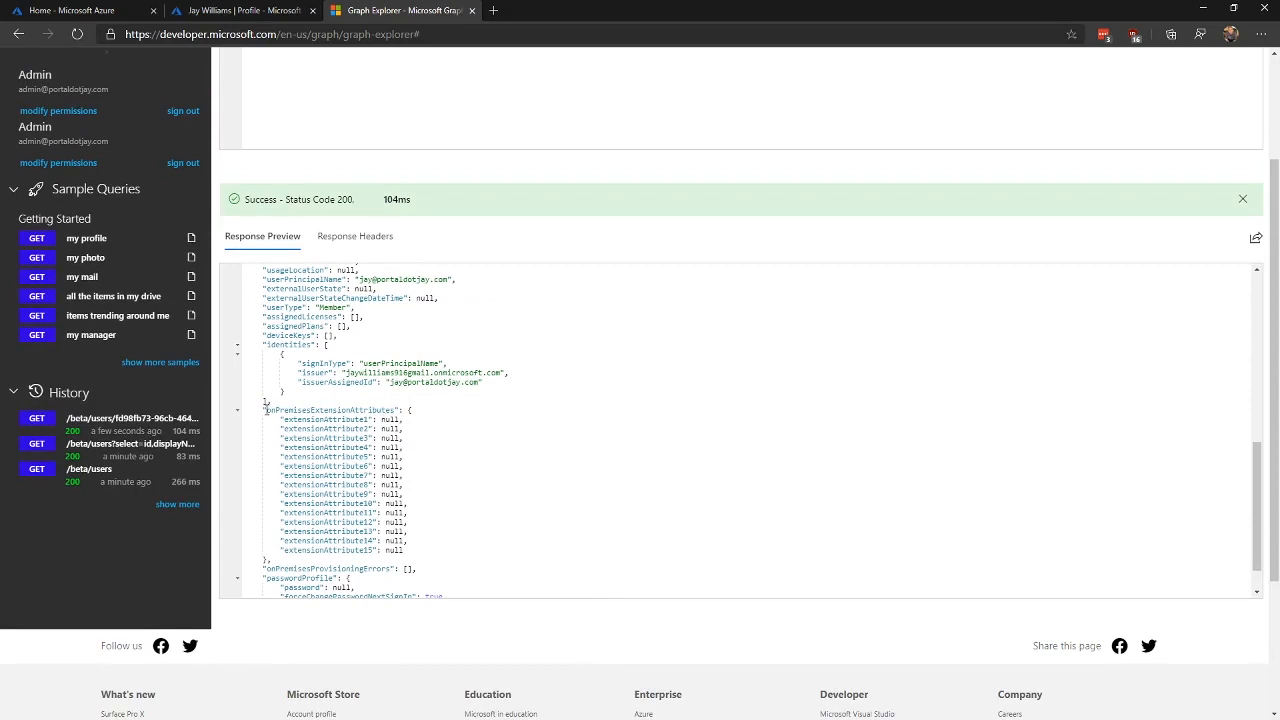
left_click_drag(267, 410, 283, 411)
left_click(320, 416)
left_click_drag(267, 411, 274, 411)
left_click(284, 412)
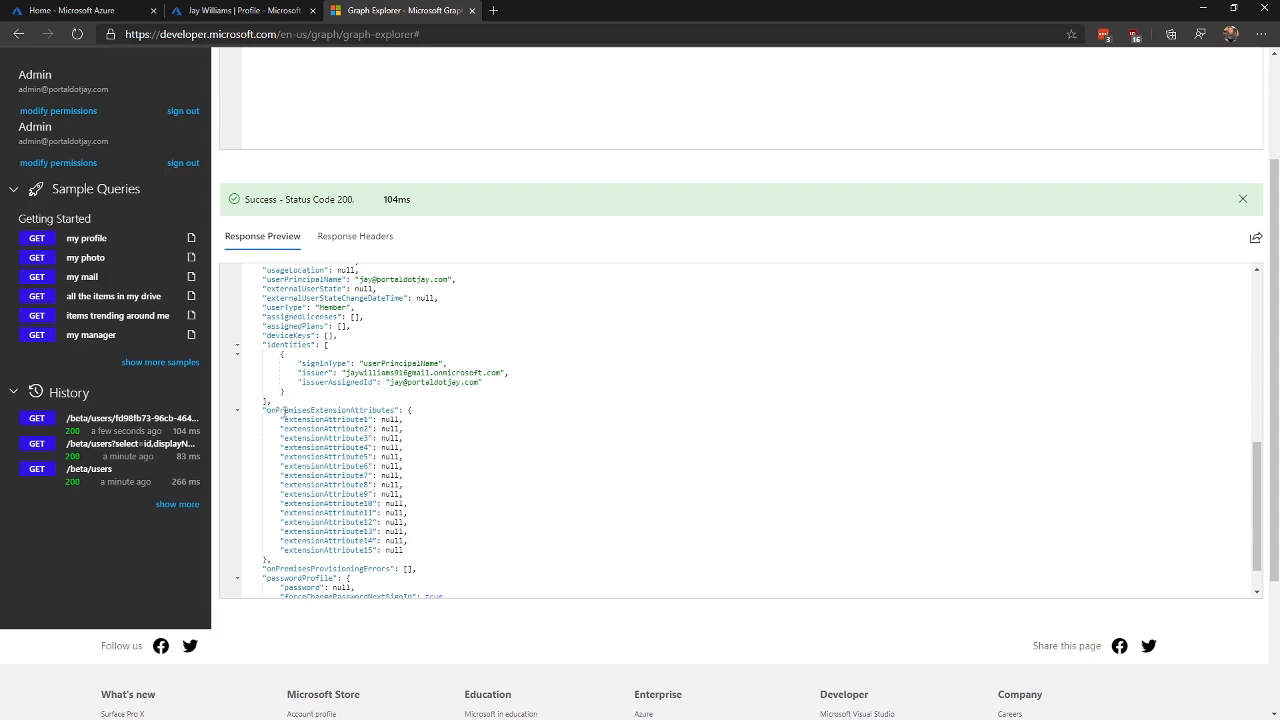
left_click_drag(266, 412, 380, 446)
left_click(286, 422)
left_click(352, 492)
scroll(393, 531, "up", 5)
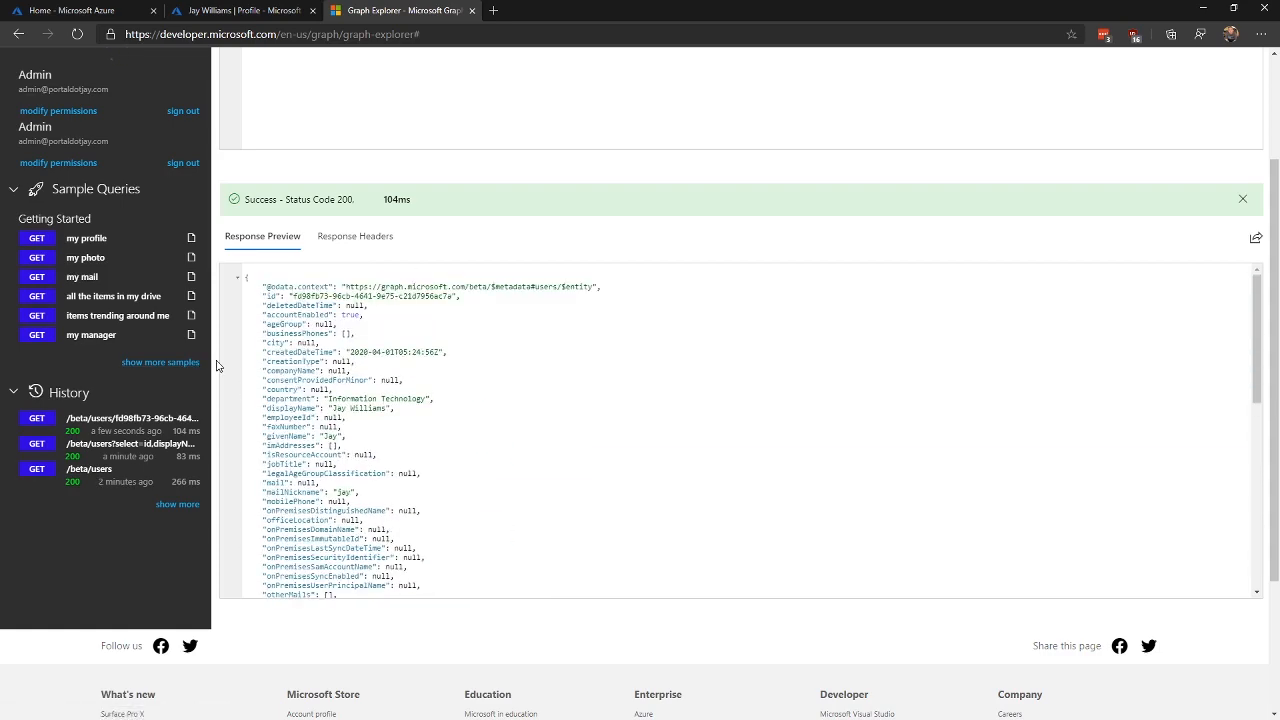
scroll(217, 366, "up", 2)
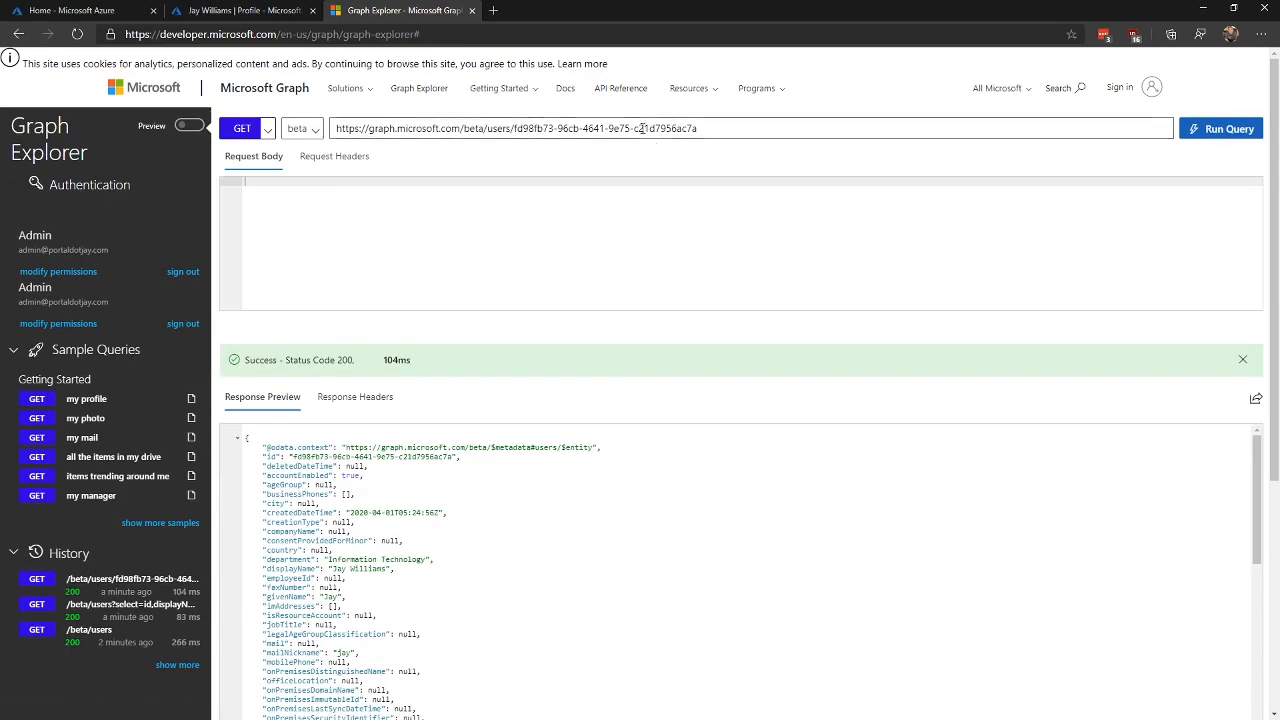
Step: Change the request method for the user's URL from GET to PATCH, leaving the body empty
scroll(421, 592, "down", 5)
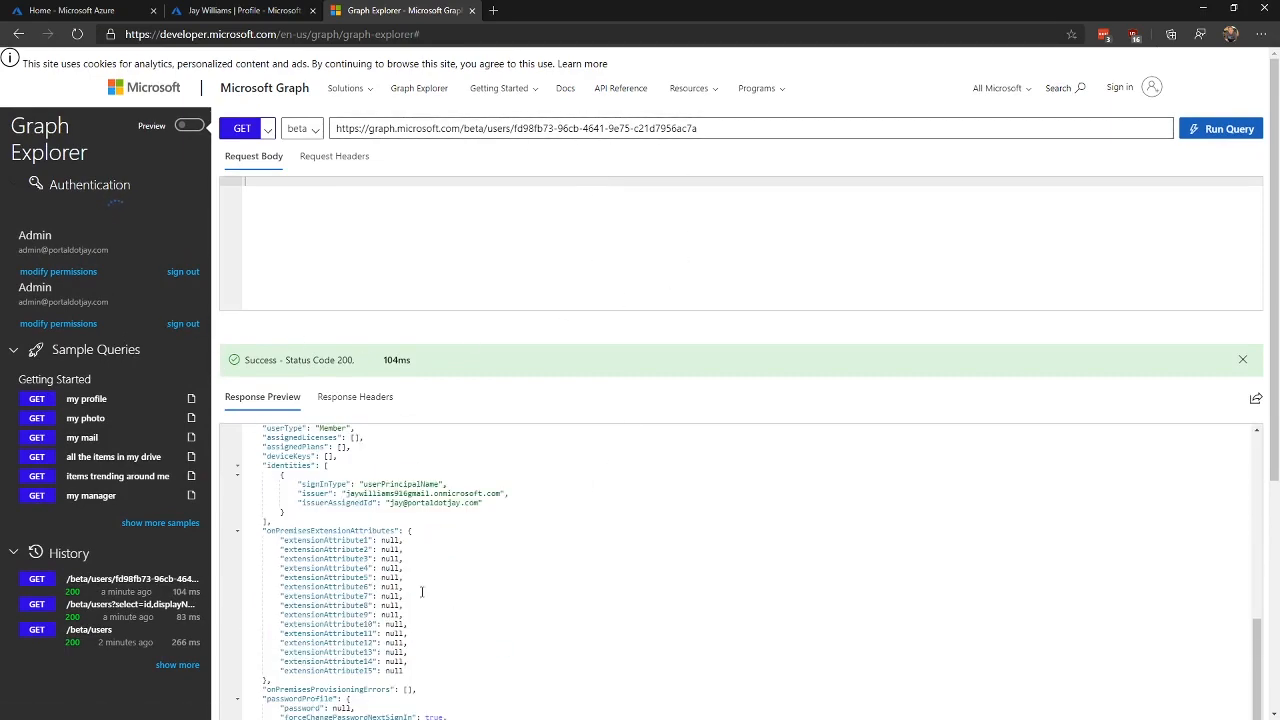
scroll(421, 592, "down", 4)
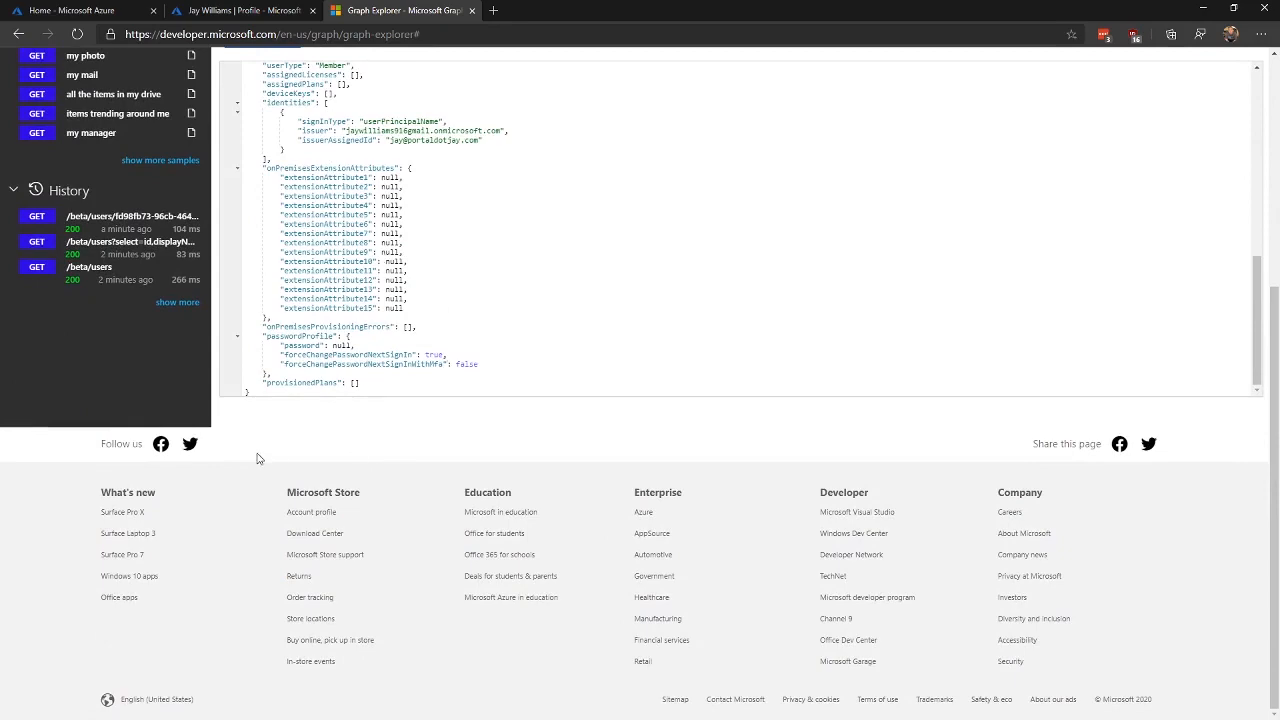
scroll(257, 458, "up", 4)
left_click(756, 128)
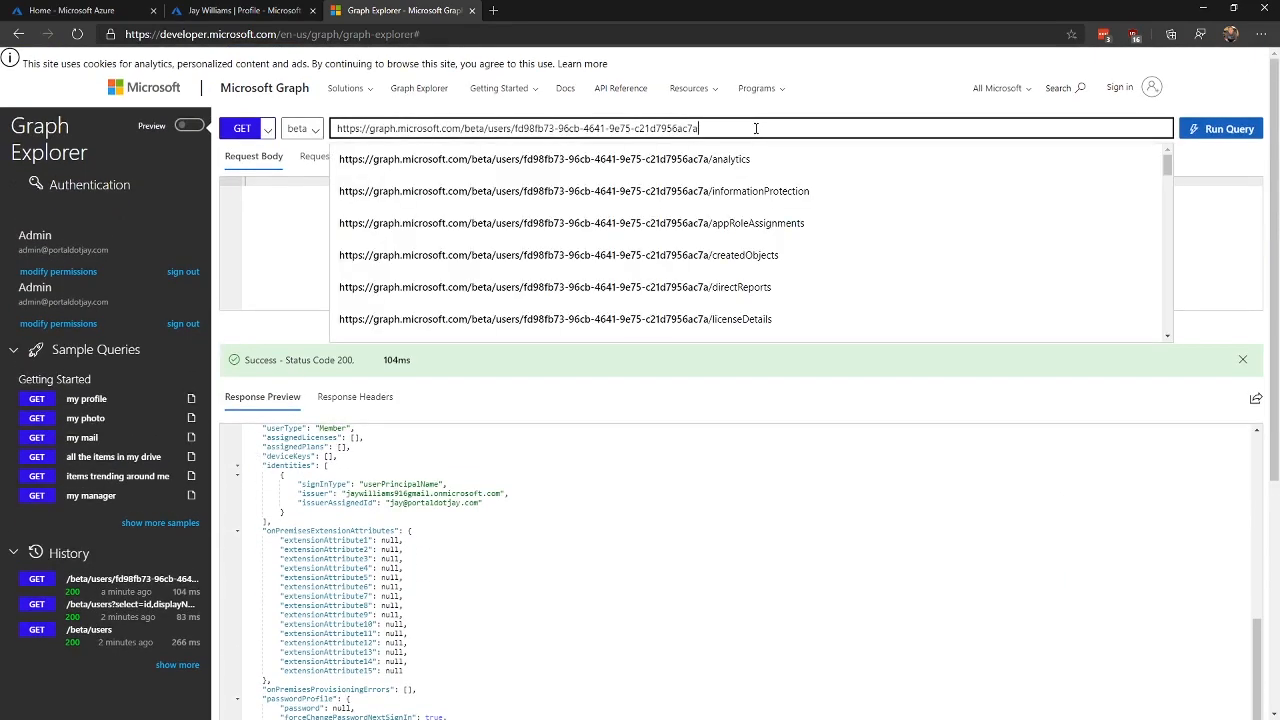
left_click(262, 129)
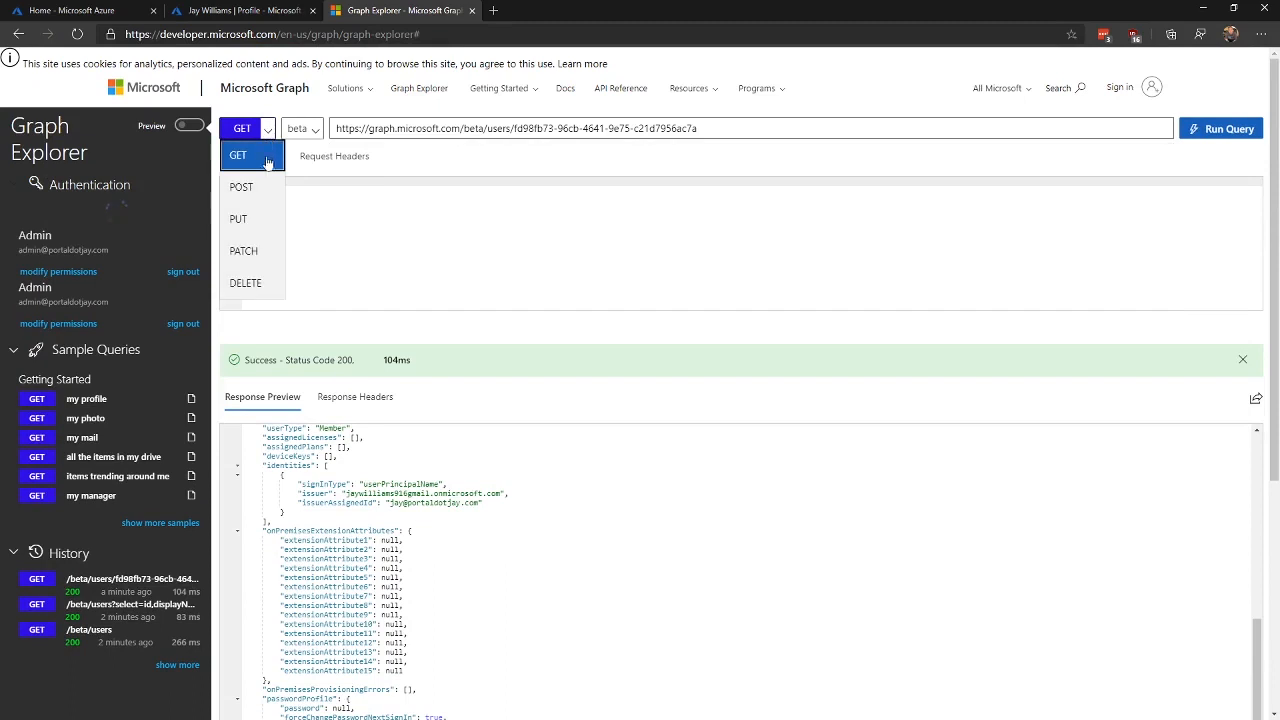
left_click(252, 251)
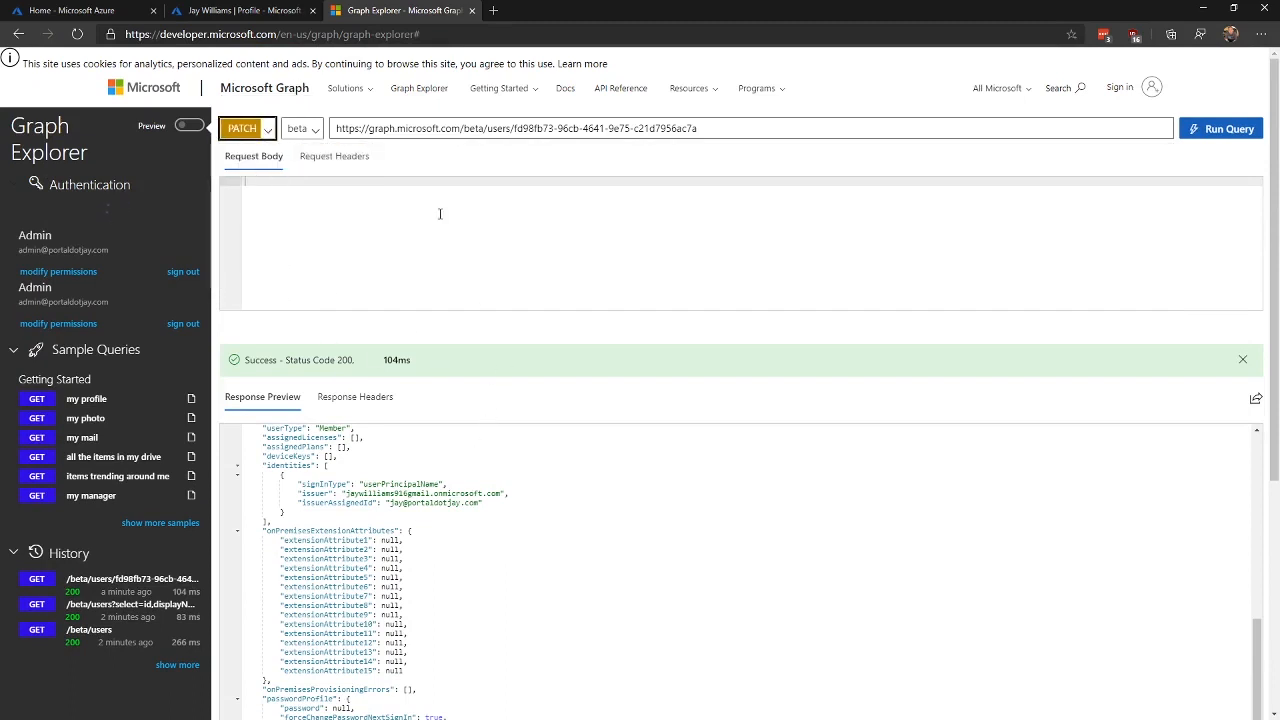
left_click(263, 133)
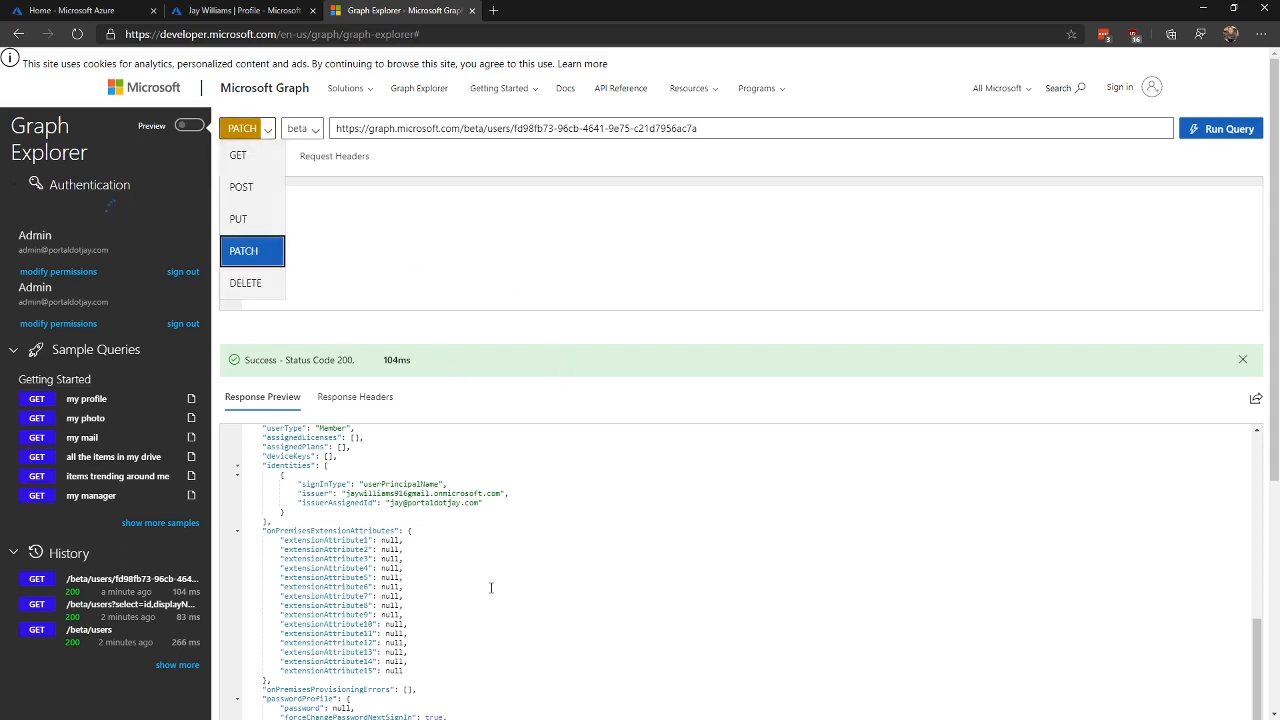
left_click(491, 578)
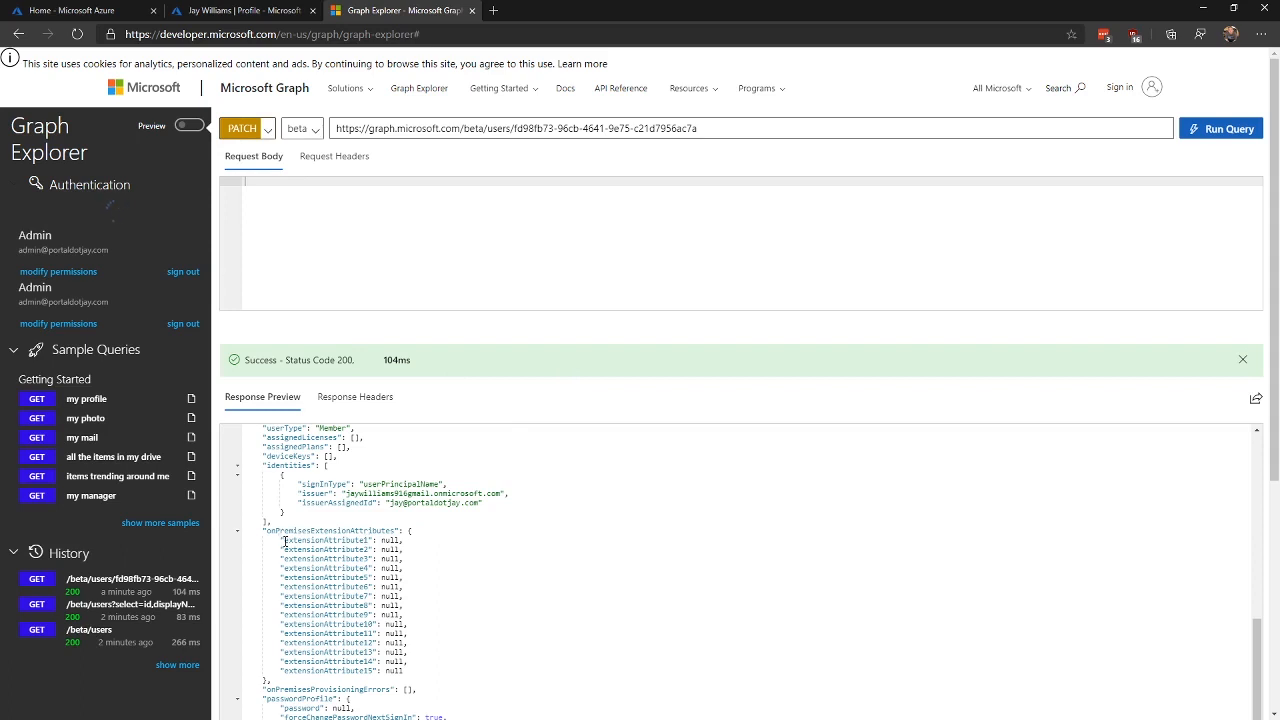
left_click_drag(286, 541, 408, 540)
Step: Select the onPremisesExtensionAttributes lines in the Response Preview
left_click(392, 545)
triple_click(313, 547)
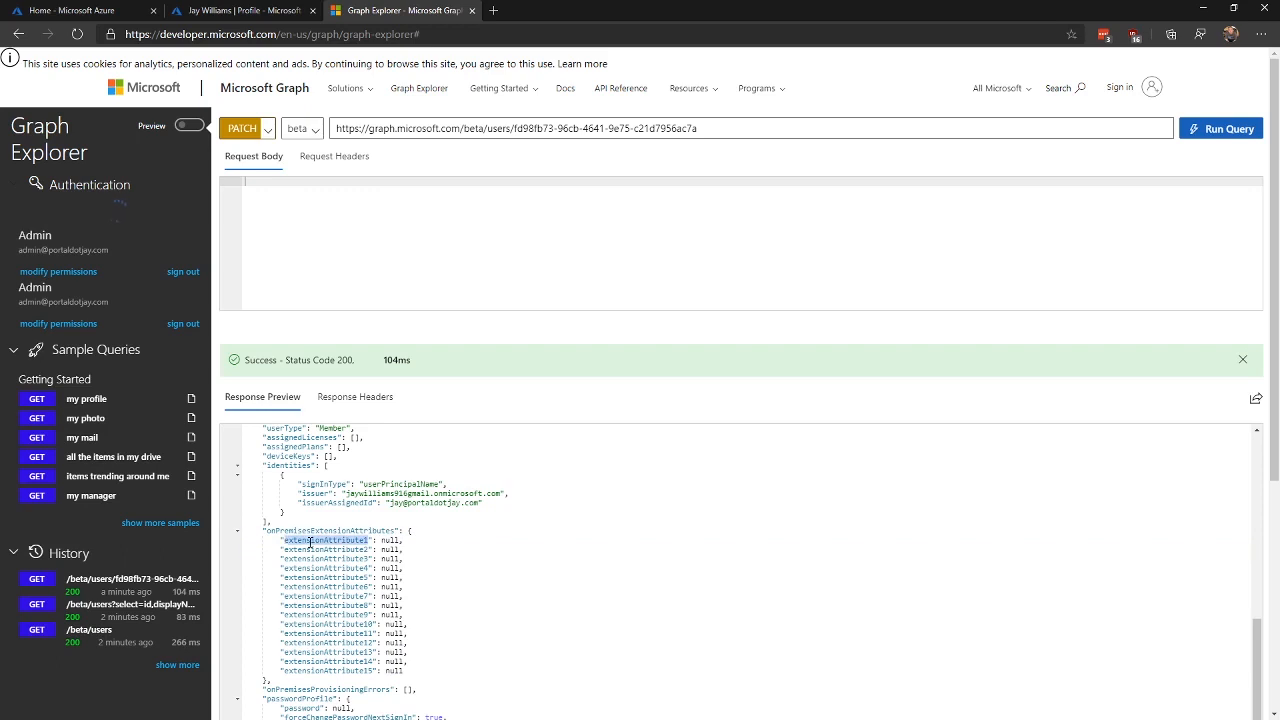
triple_click(311, 541)
left_click(751, 129)
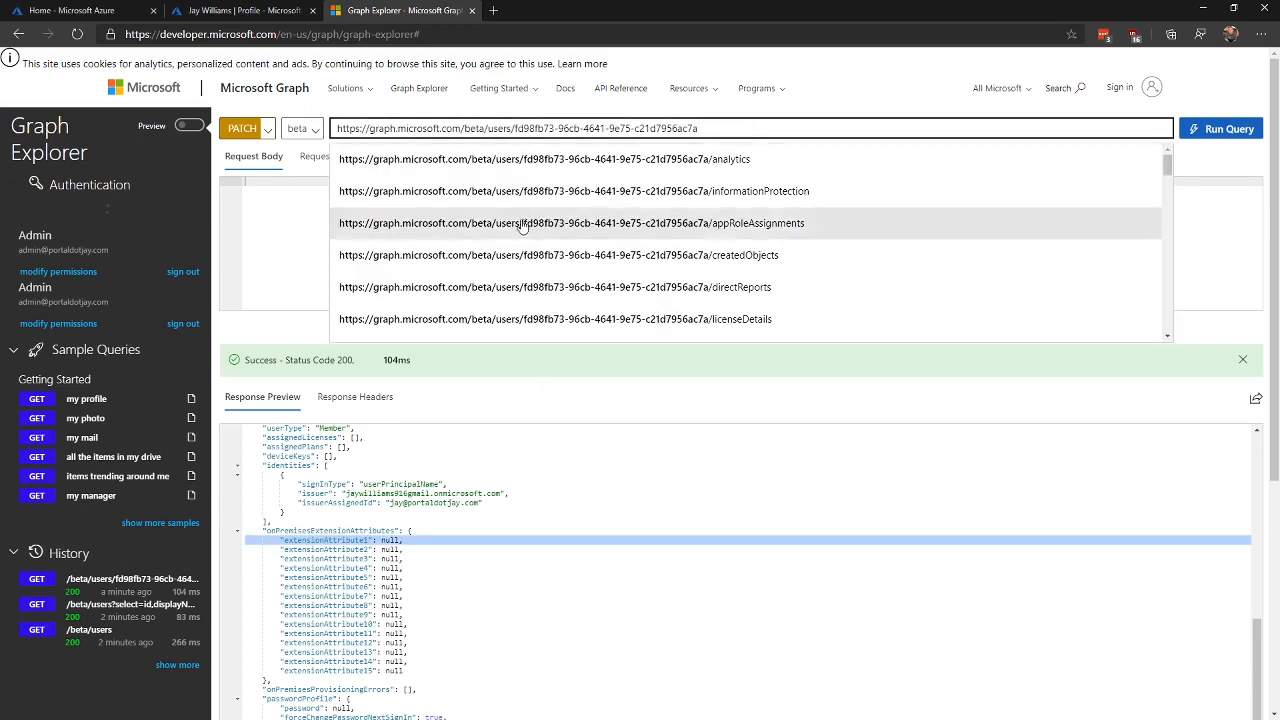
left_click(409, 540)
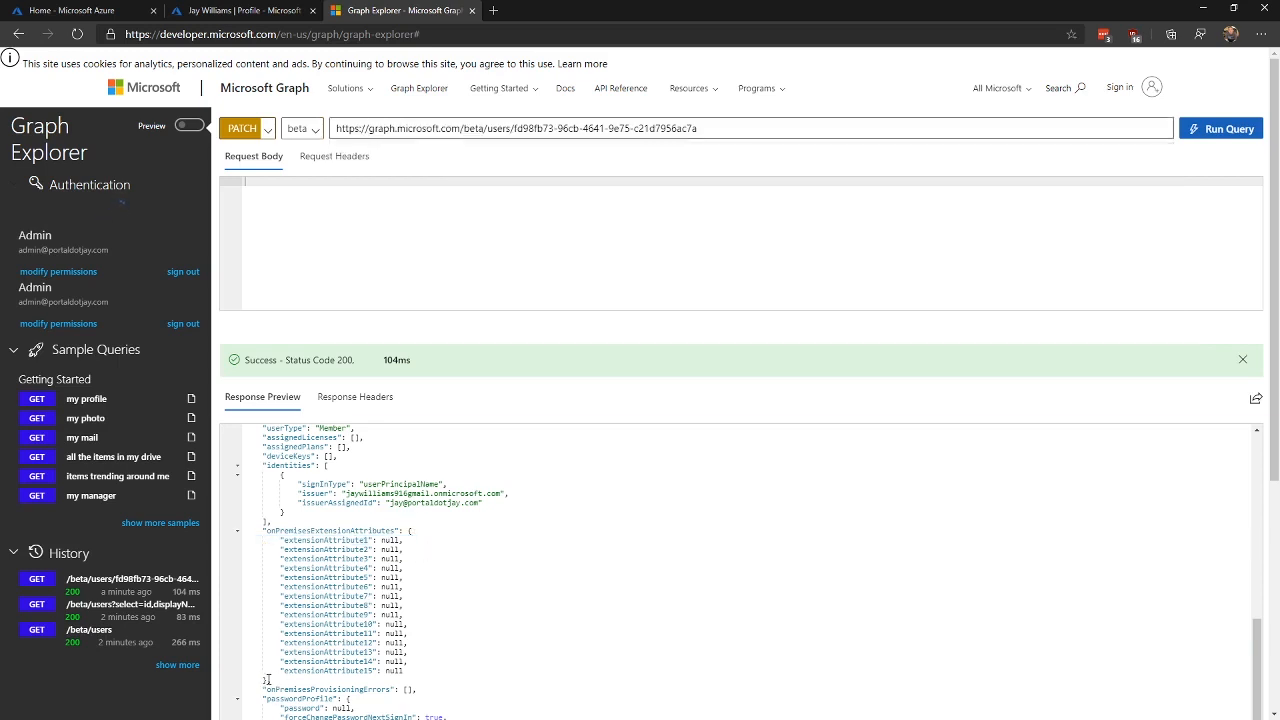
left_click_drag(266, 681, 250, 530)
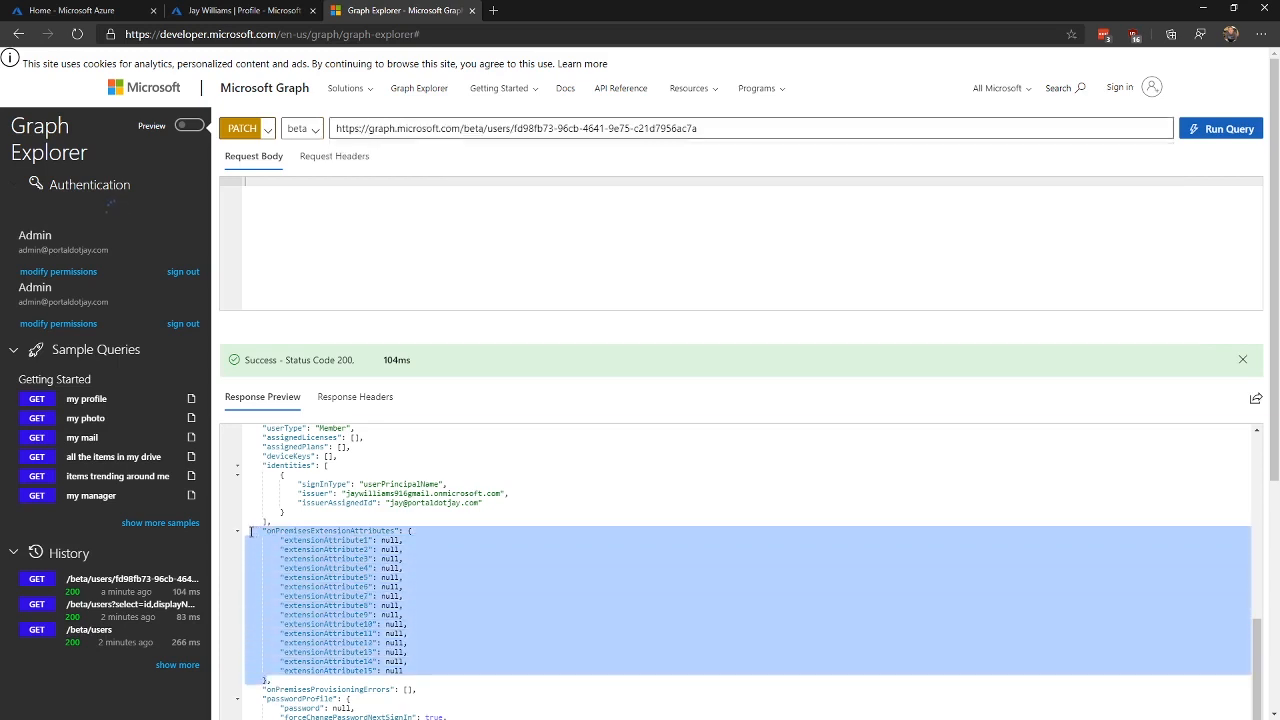
Step: Copy the selected attributes block and paste it into the PATCH request body
right_click(292, 546)
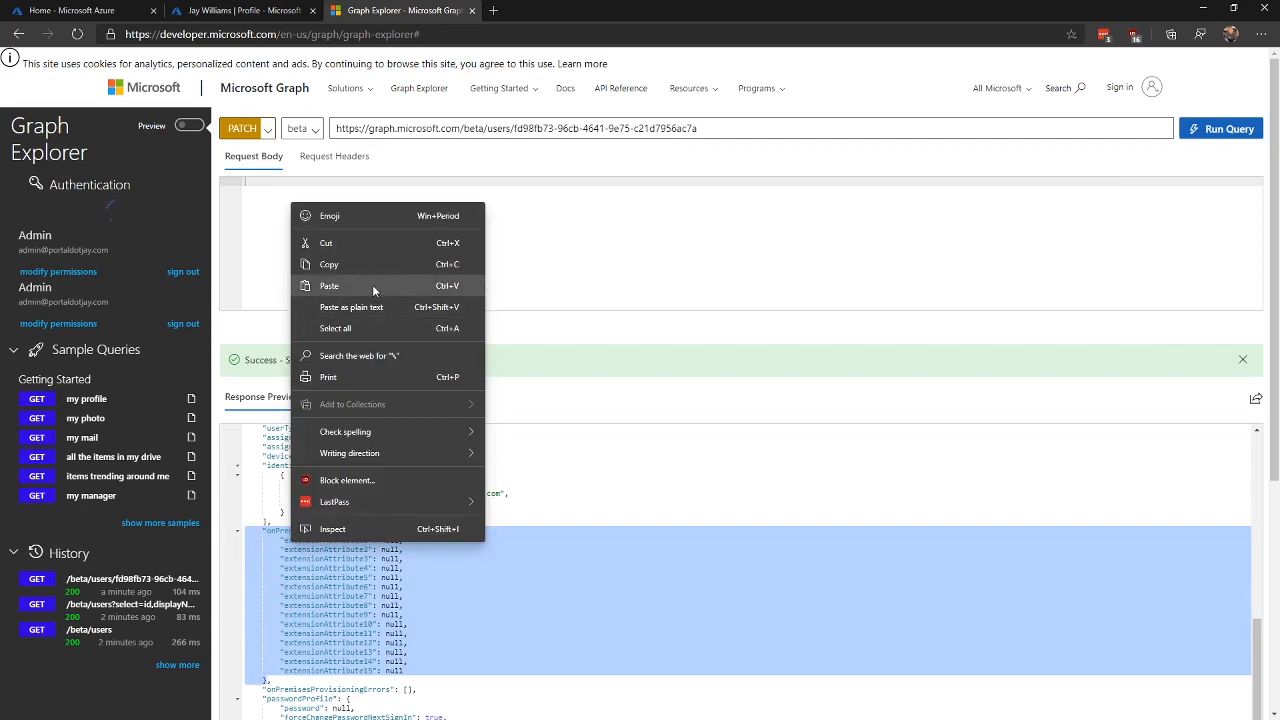
left_click(368, 266)
right_click(310, 222)
left_click(440, 358)
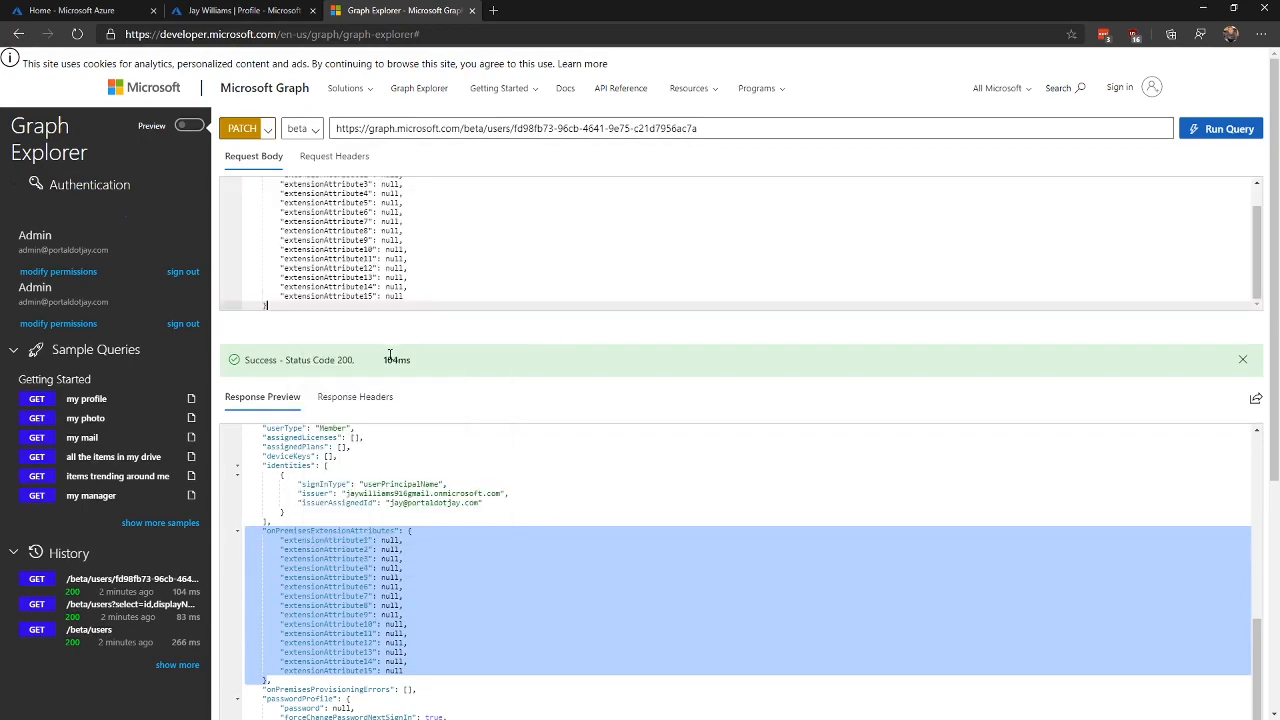
scroll(366, 300, "up", 2)
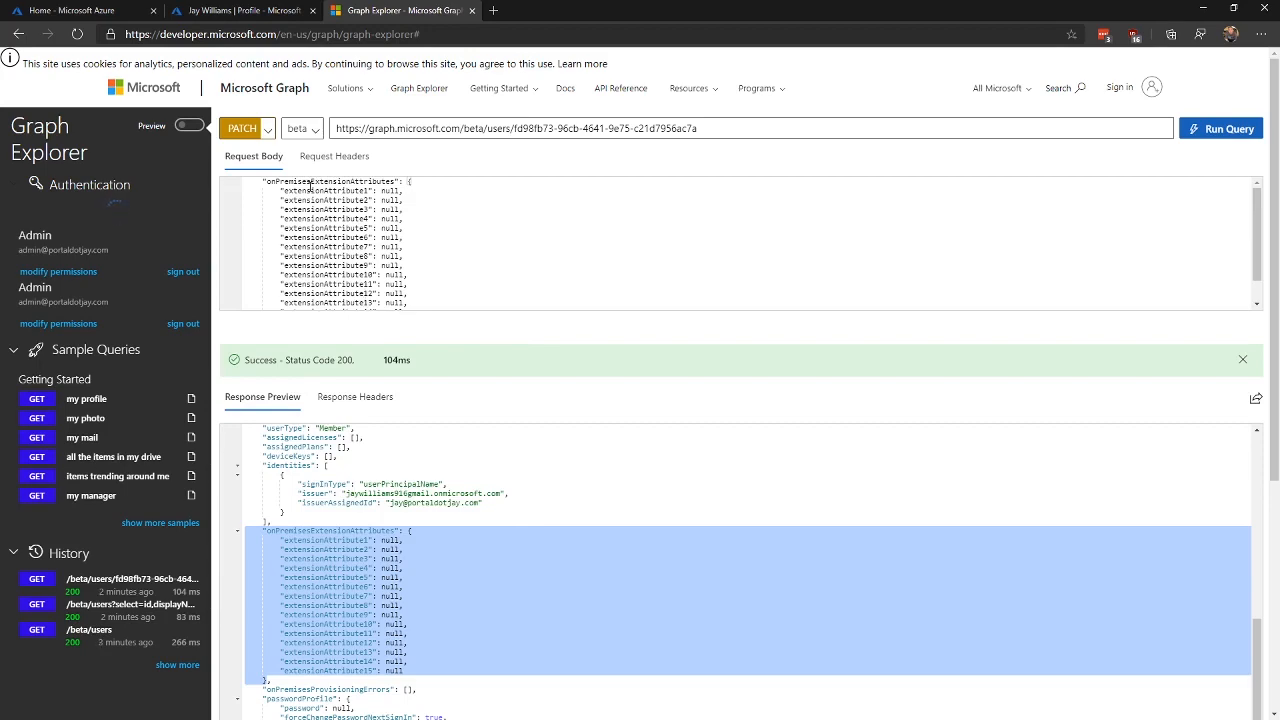
scroll(346, 249, "down", 5)
scroll(346, 249, "up", 5)
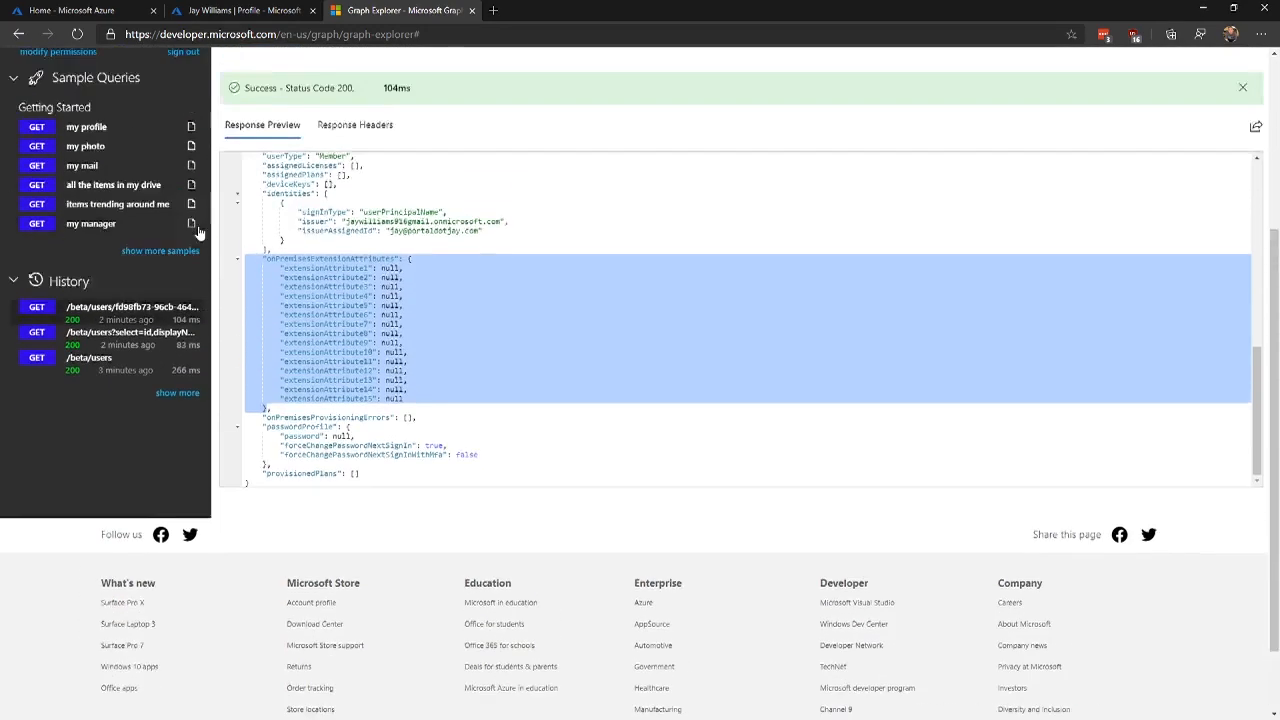
Step: Wrap the request body in { } and delete extensionAttribute3 through extensionAttribute15
left_click(260, 183)
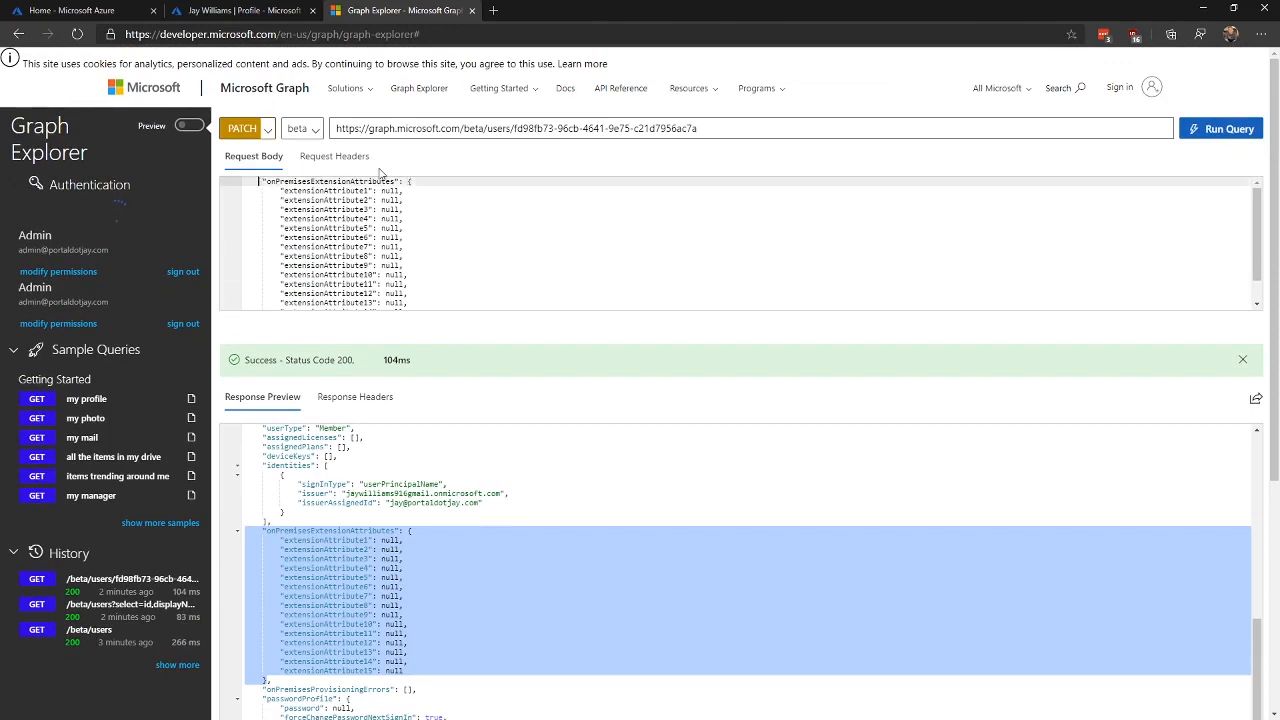
key("Return")
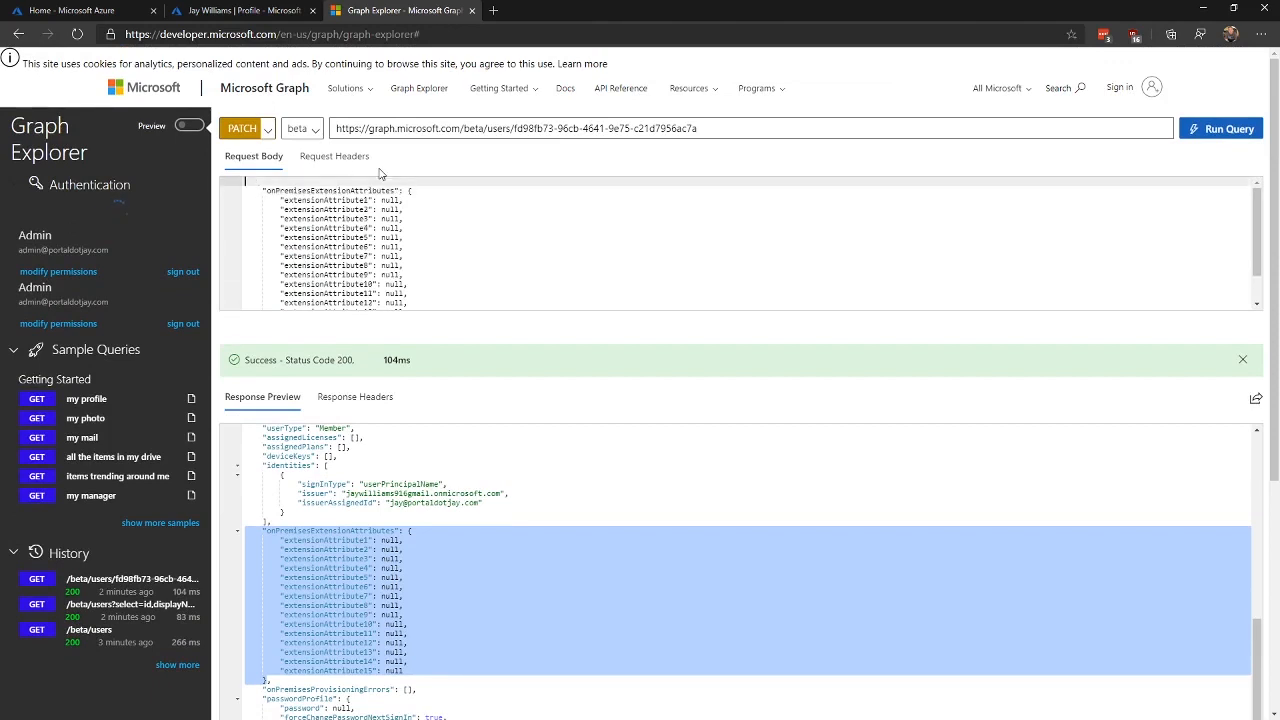
type("{")
key("Down")
key("Down")
key("Down")
key("Down")
key("Down")
key("Down")
key("Down")
key("Down")
key("Down")
key("Down")
key("Down")
key("Down")
key("Down")
key("Down")
key("Down")
key("Down")
key("Down")
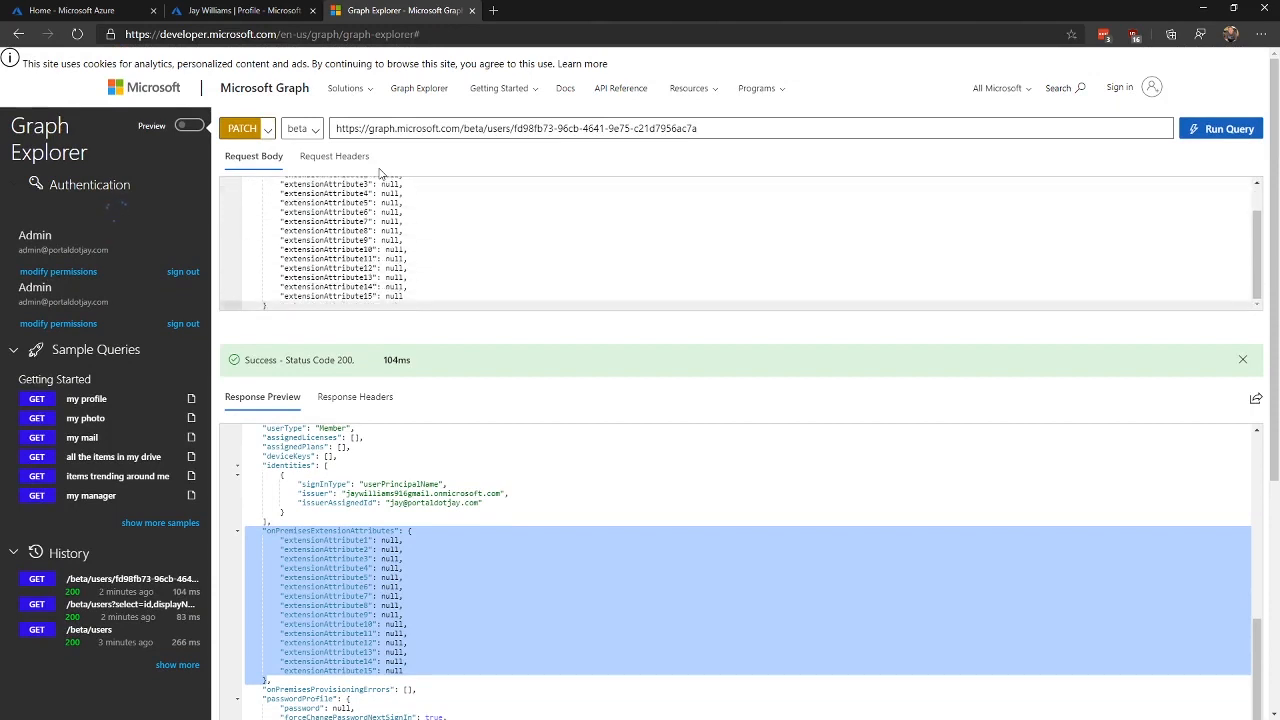
key("Return")
key("Return")
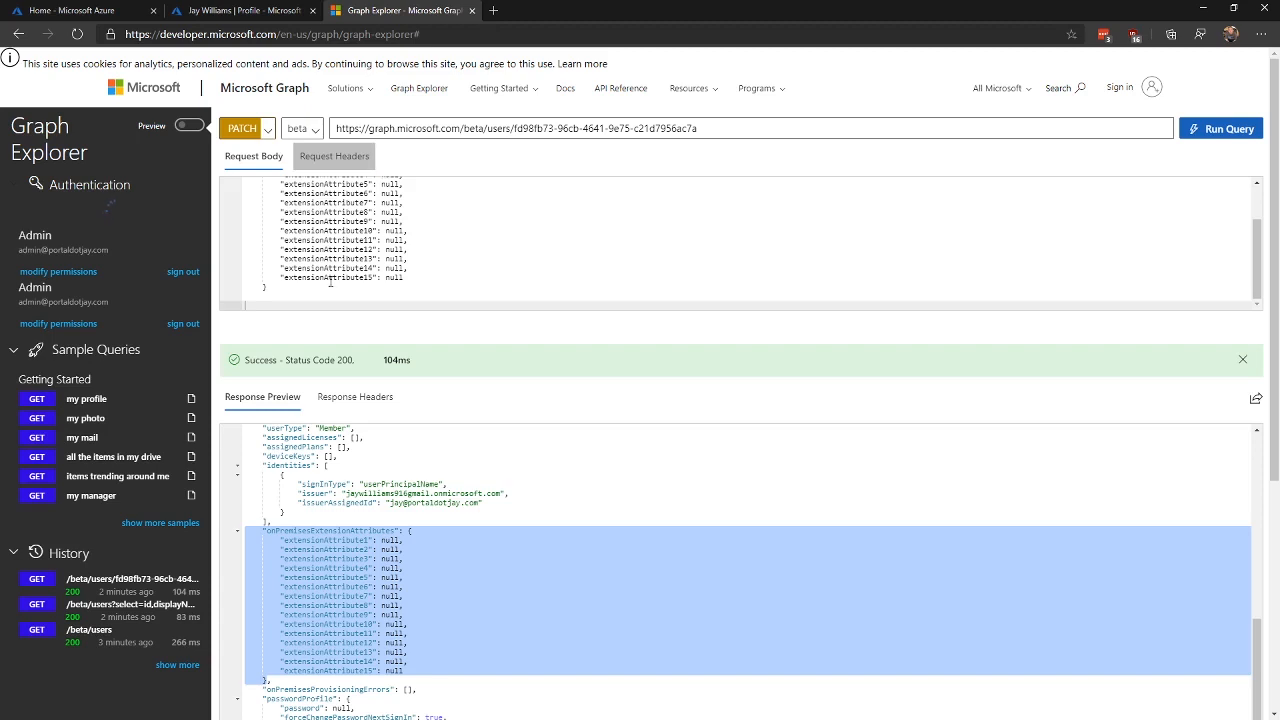
type("}")
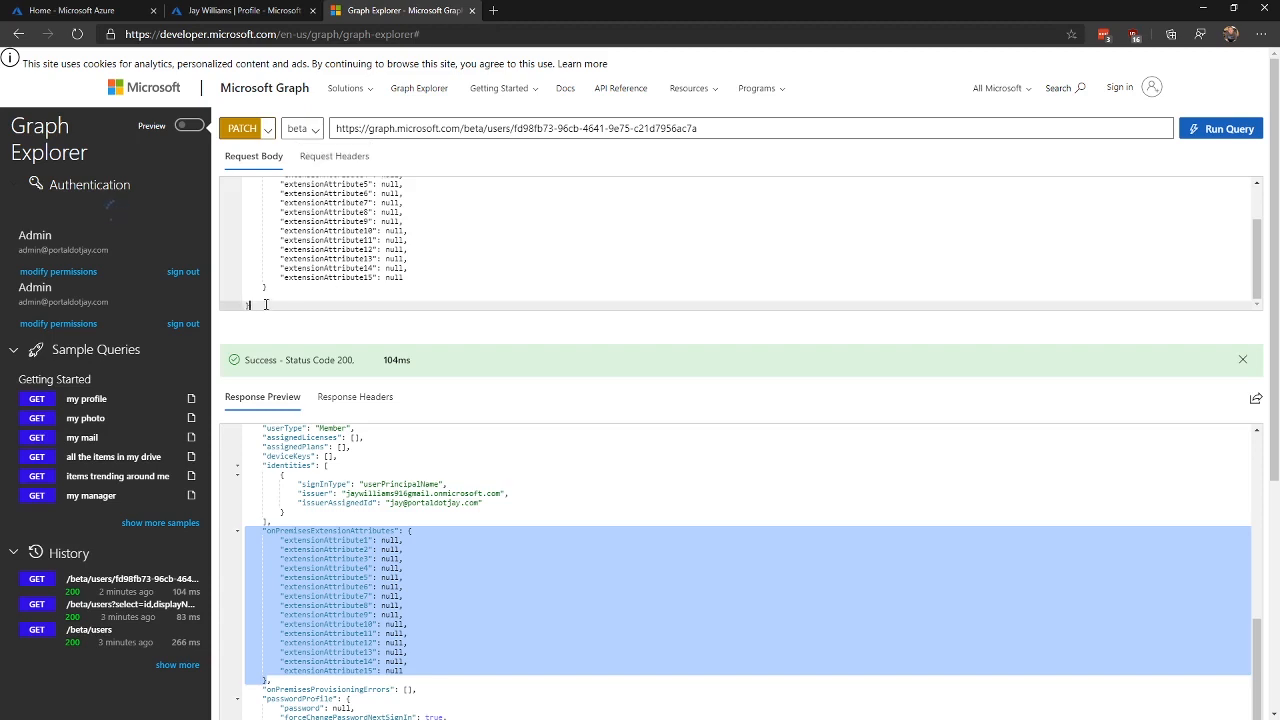
scroll(544, 274, "up", 2)
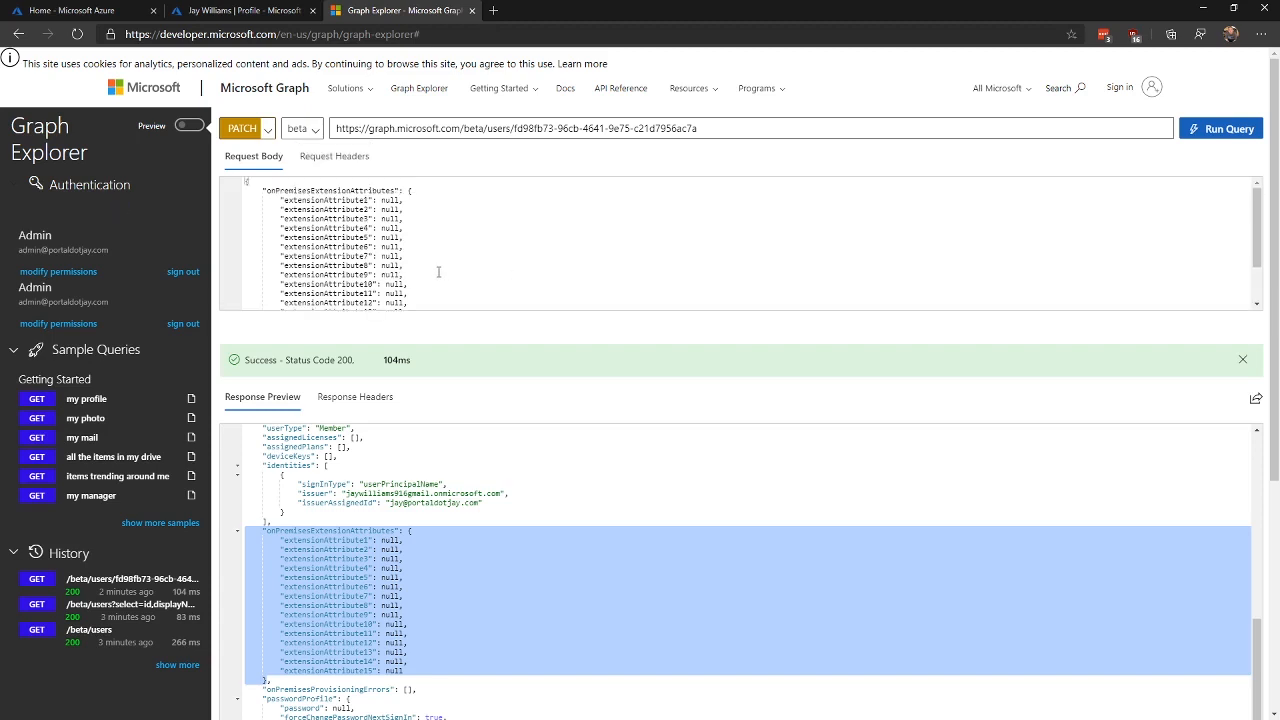
scroll(439, 270, "down", 2)
left_click_drag(410, 276, 236, 225)
key("Delete")
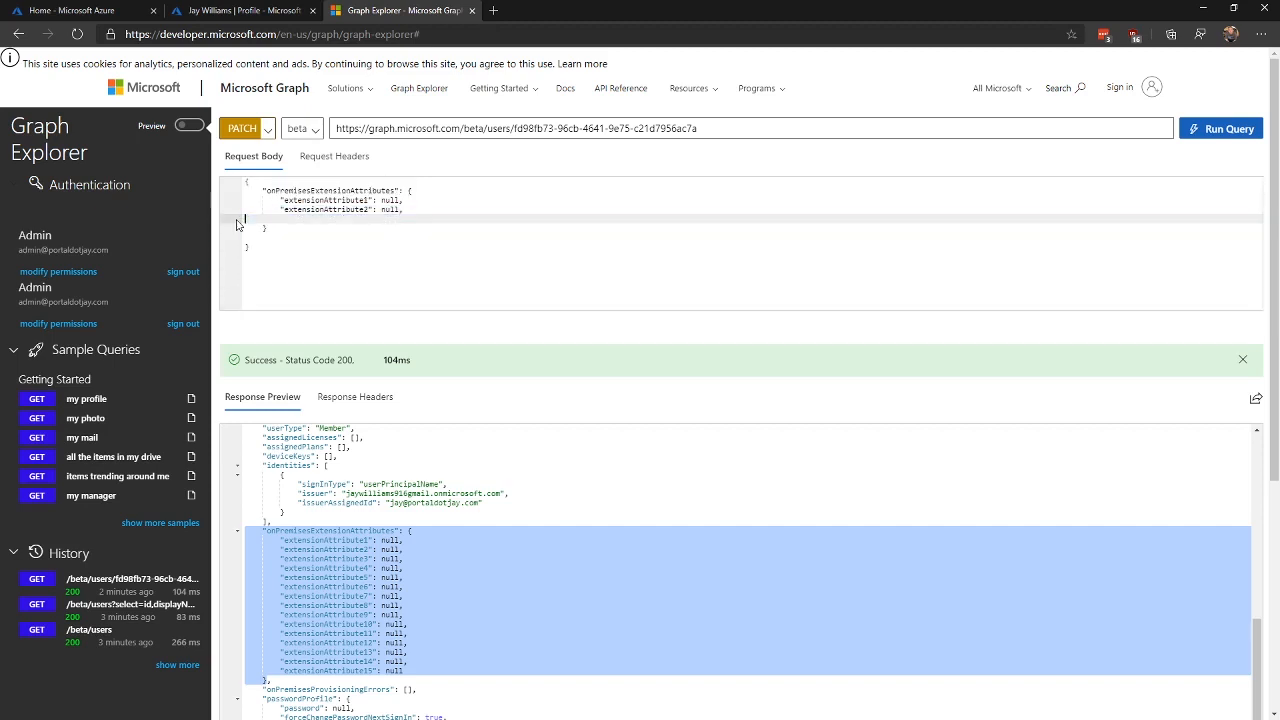
key("BackSpace")
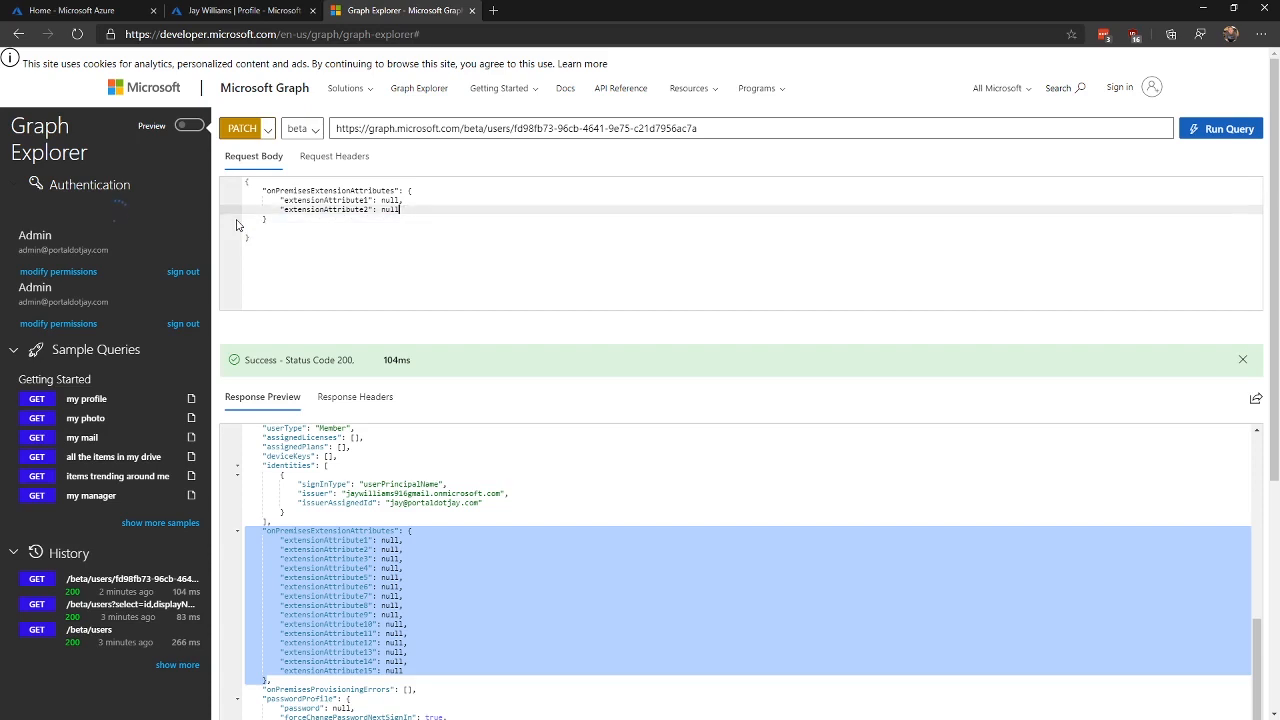
Step: Replace the nulls with "0365" for extensionAttribute1 and "For Demos Sake" for extensionAttribute2
key("Up")
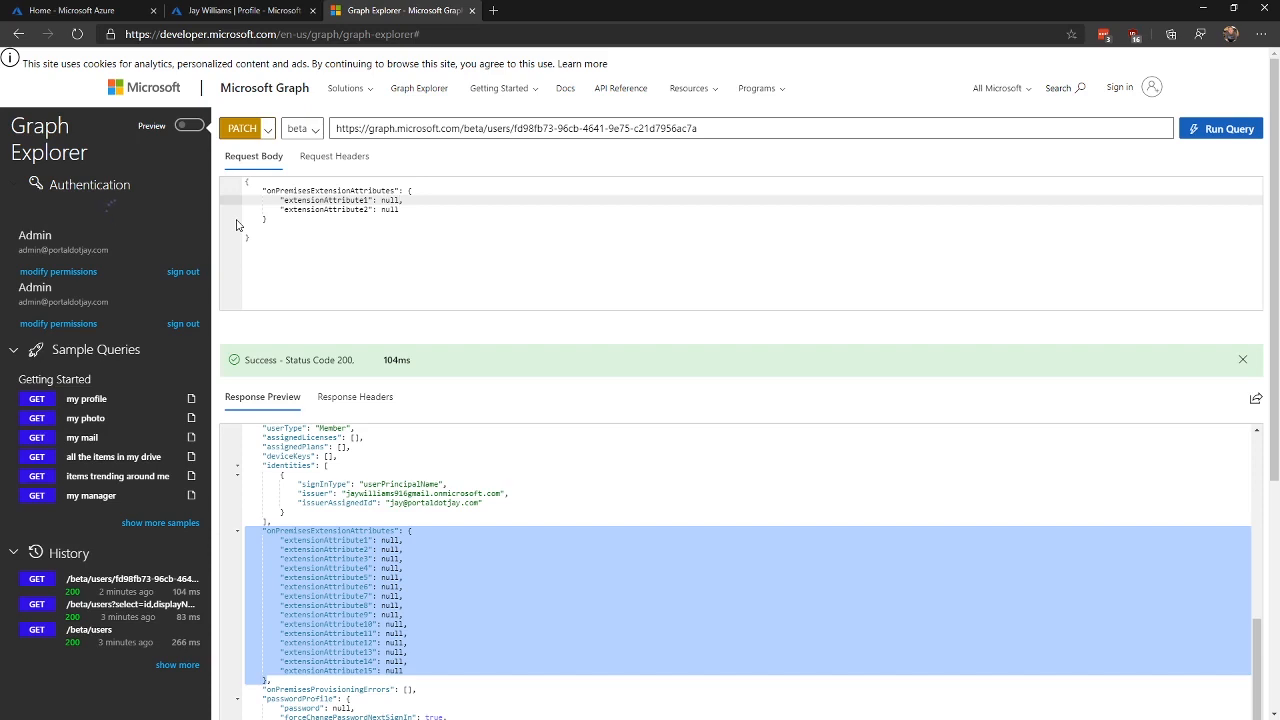
key("BackSpace")
key("BackSpace")
key("BackSpace")
key("BackSpace")
key("Return")
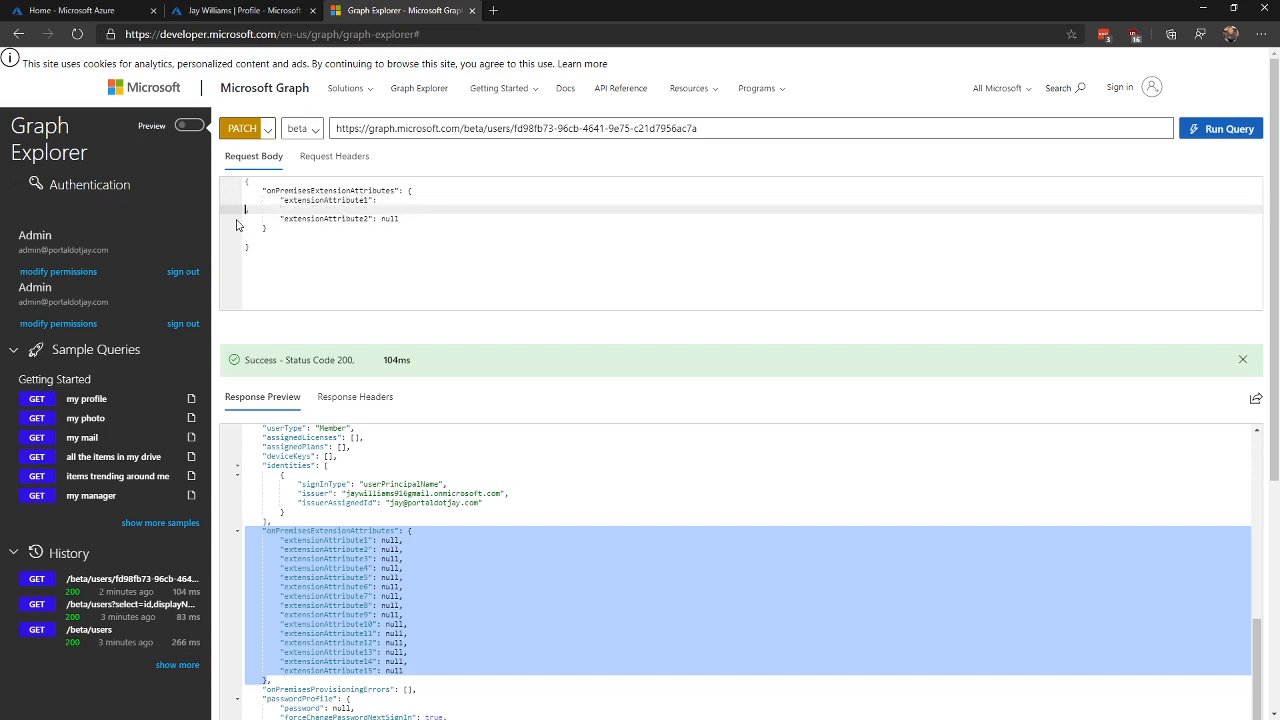
key("BackSpace")
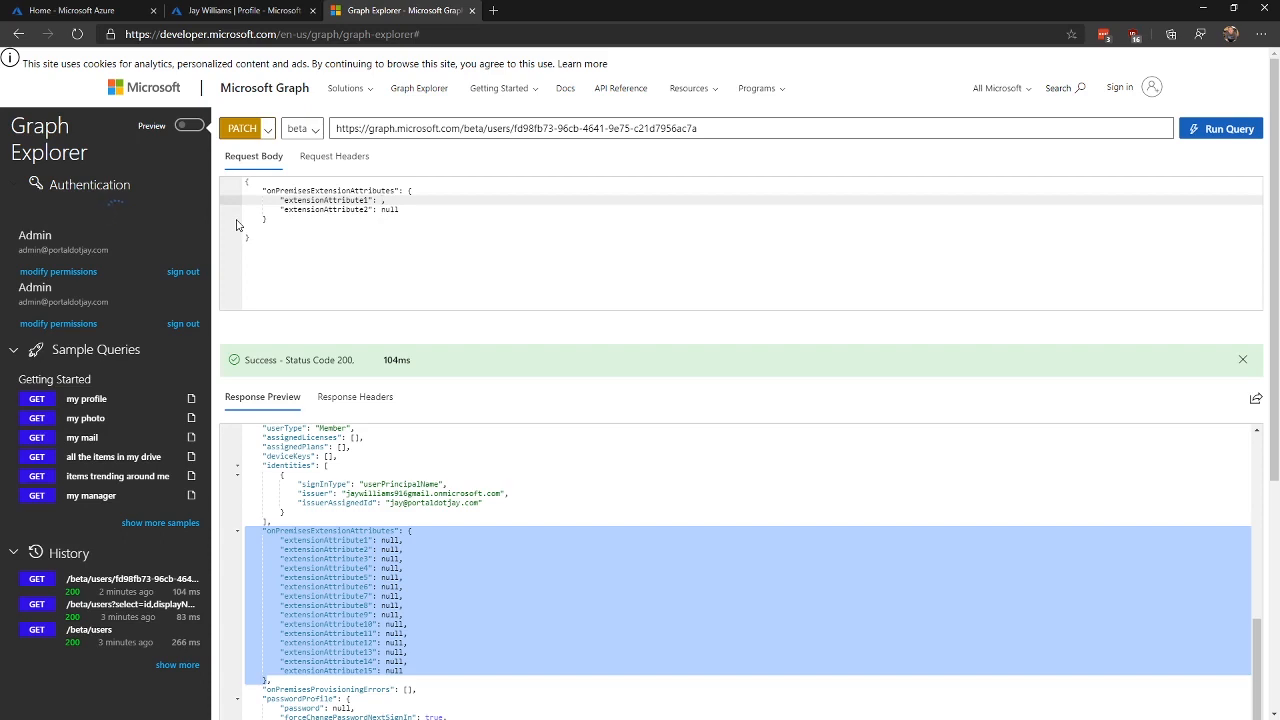
type("\"")
type("0365")
key("Down")
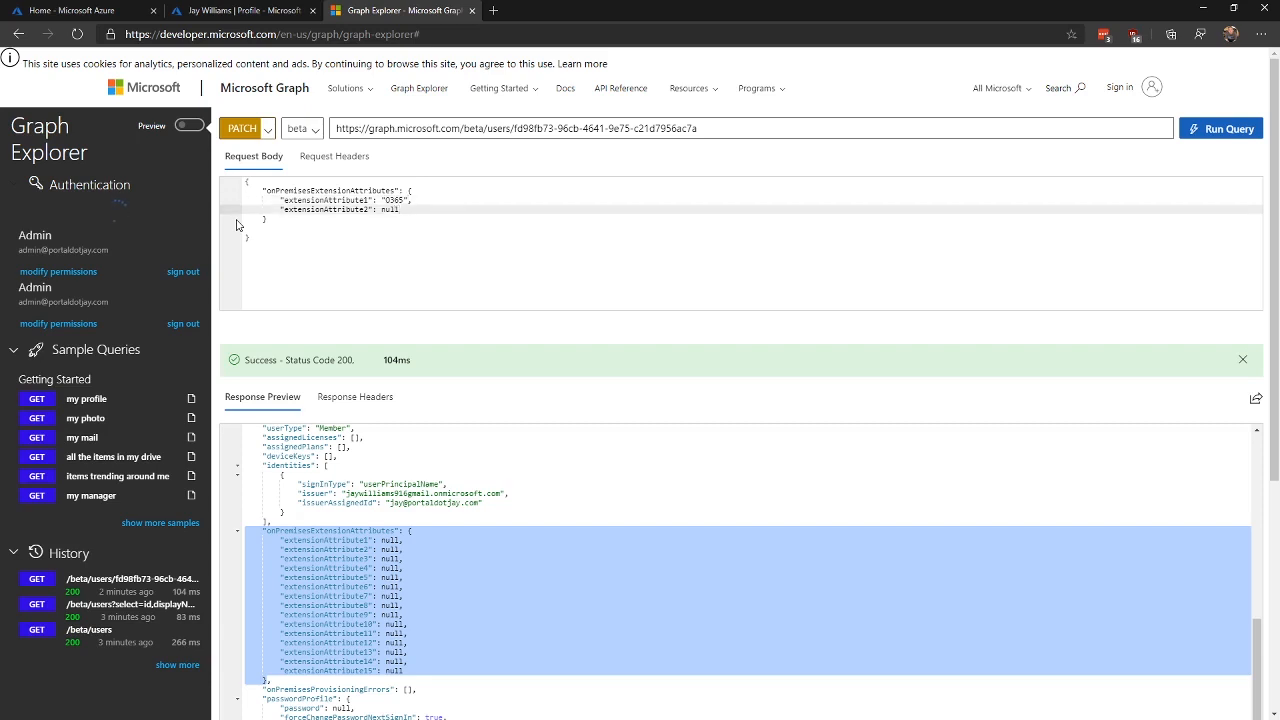
key("BackSpace")
key("BackSpace")
key("BackSpace")
type("\"For Demos Sake\"")
Step: Run the PATCH request, which returns status 204, then set the method back to GET
left_click(1229, 130)
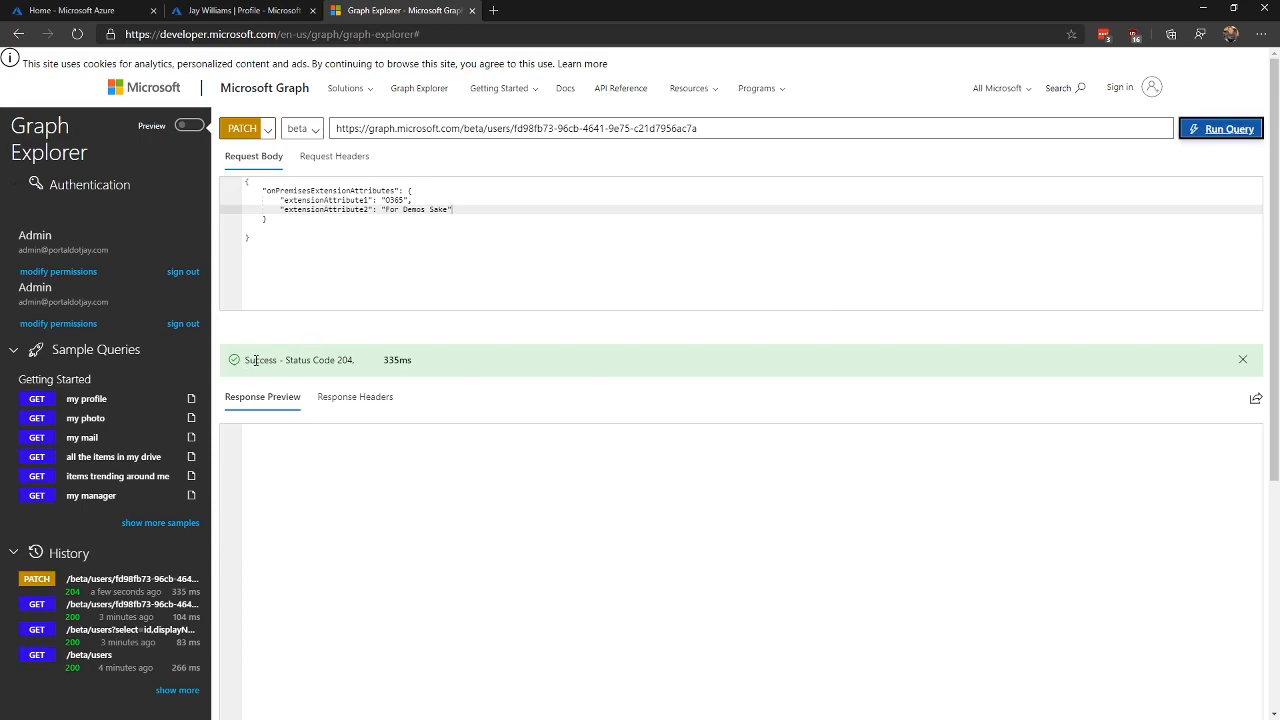
left_click(211, 12)
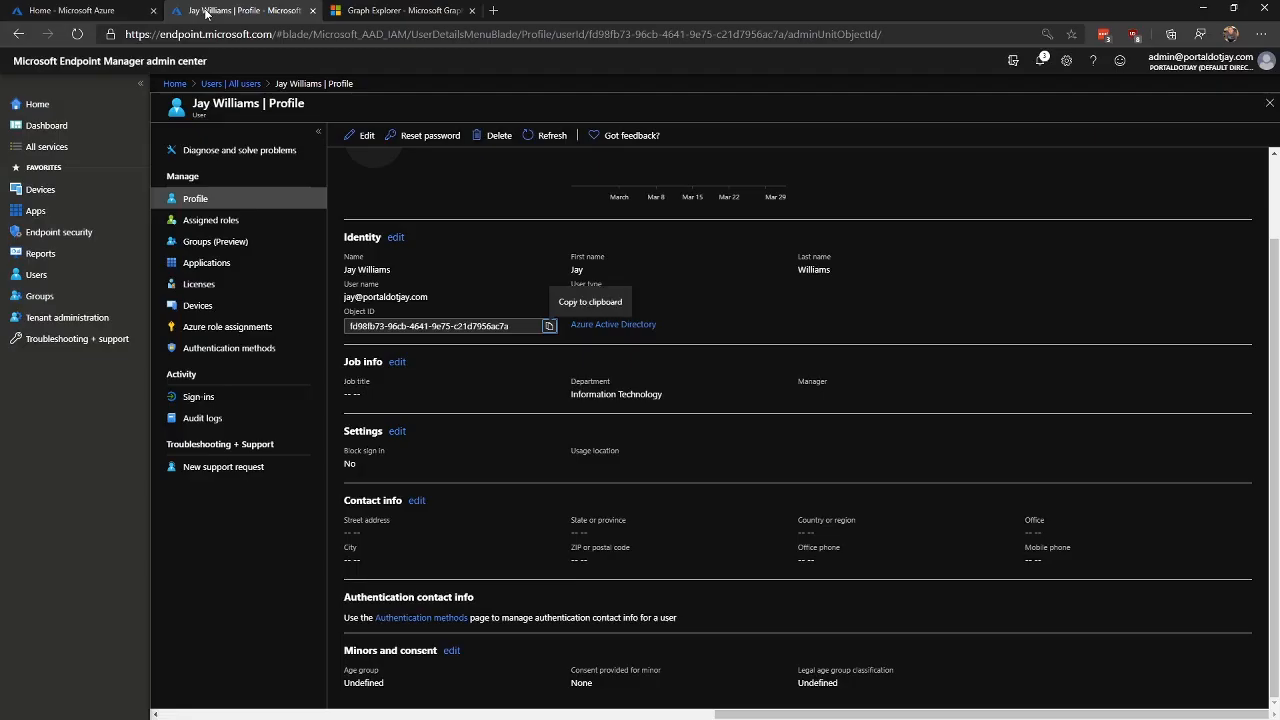
left_click(400, 10)
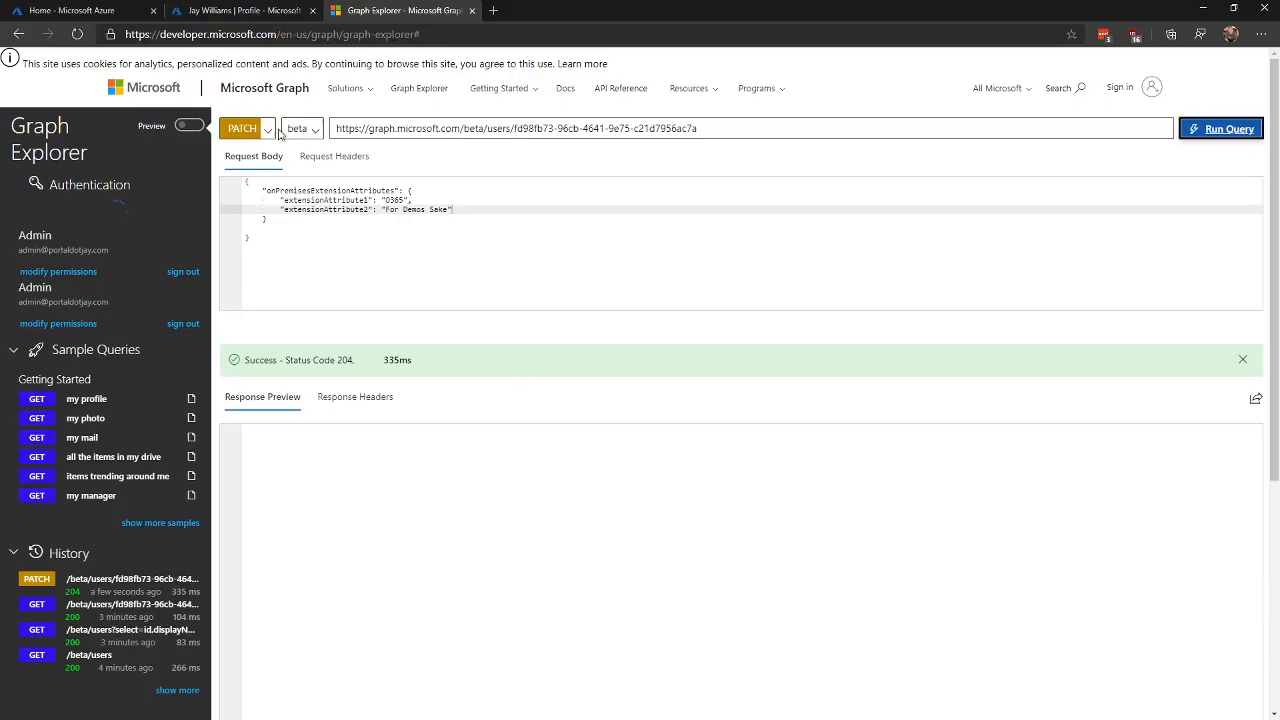
left_click(262, 129)
left_click(240, 156)
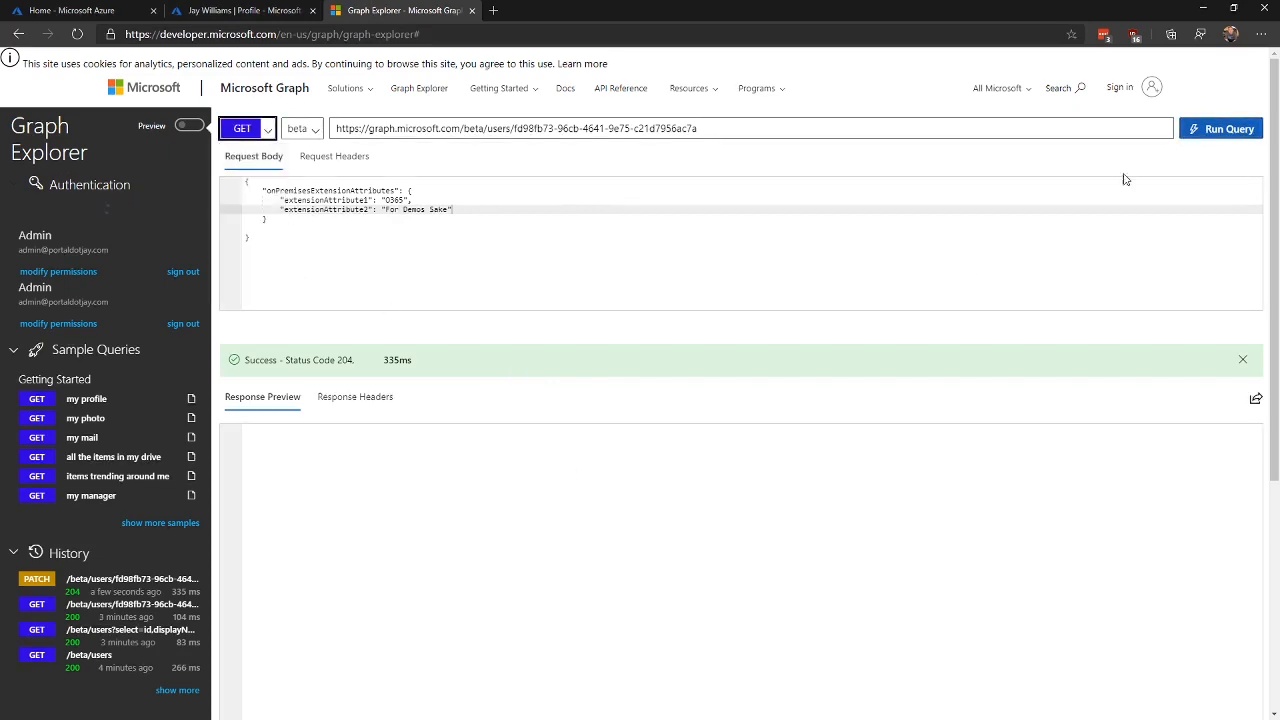
Step: Rerun the GET to confirm both extension attributes are set, then refresh the user's profile page
left_click(1228, 131)
scroll(578, 548, "down", 10)
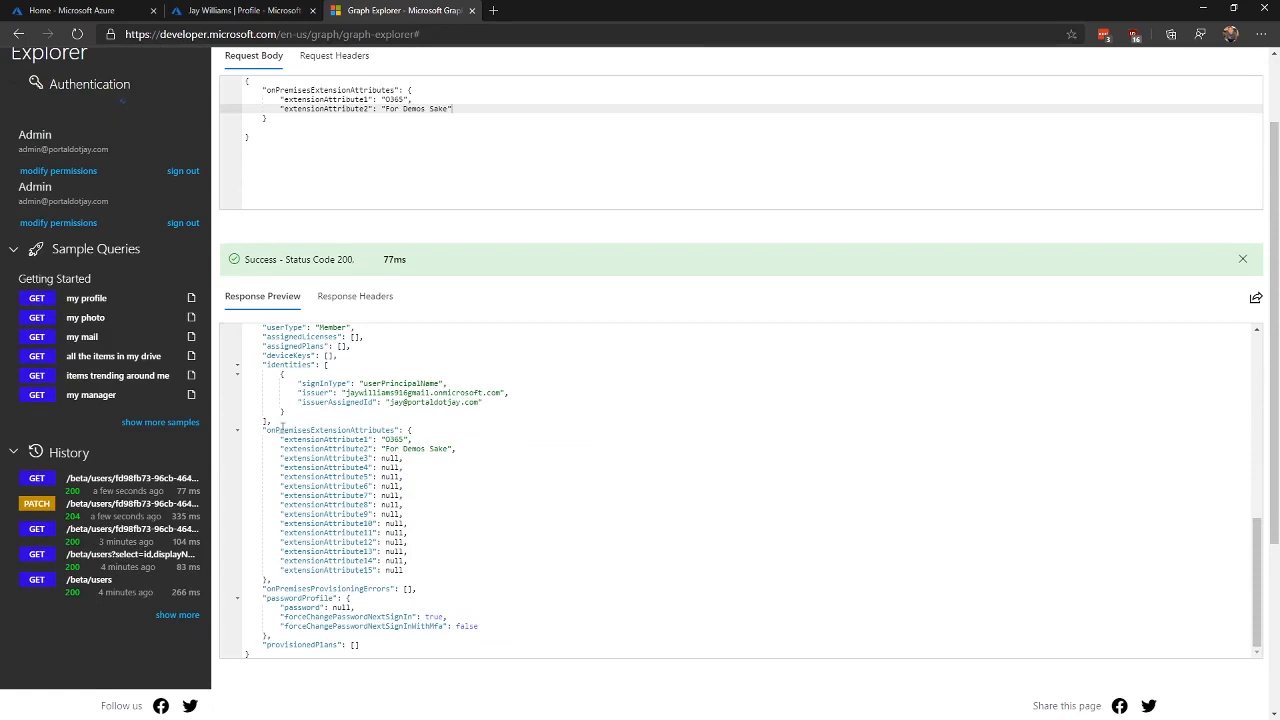
left_click_drag(265, 432, 337, 430)
left_click(270, 10)
left_click(548, 135)
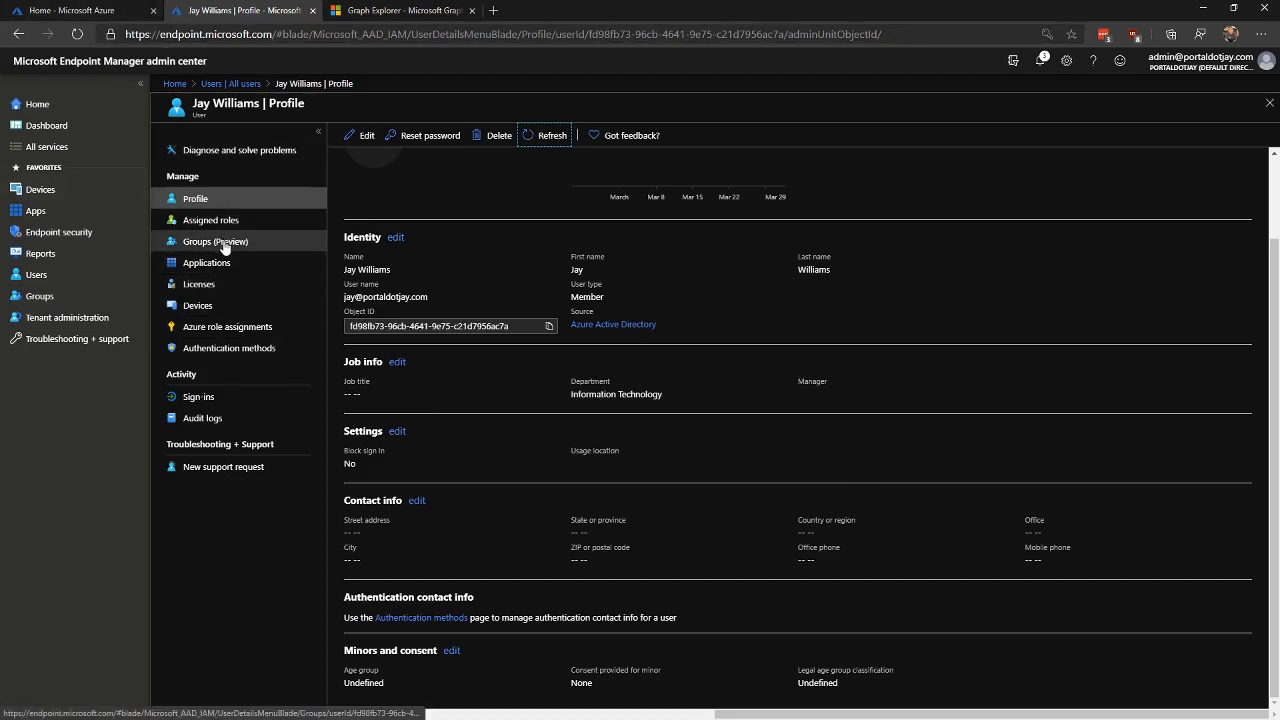
Step: Check the IT-STAFF member's Department reads Information Technology, then go back to All groups
left_click(40, 296)
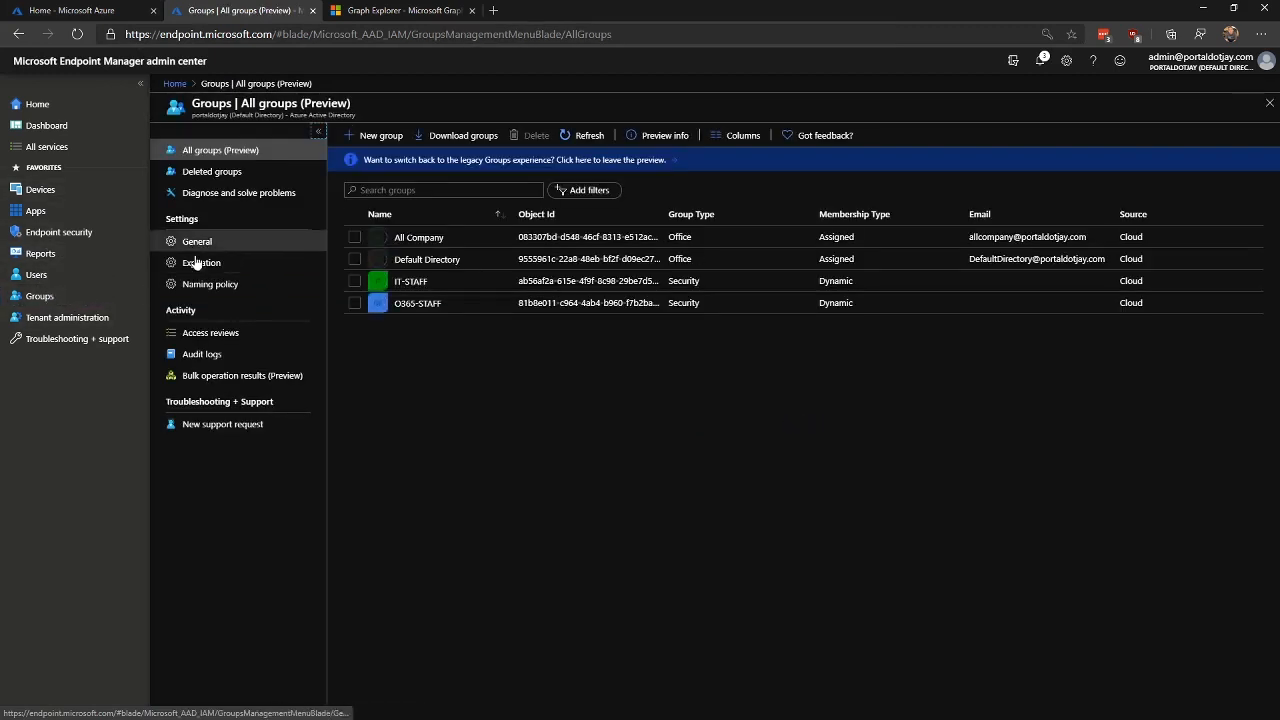
left_click(463, 283)
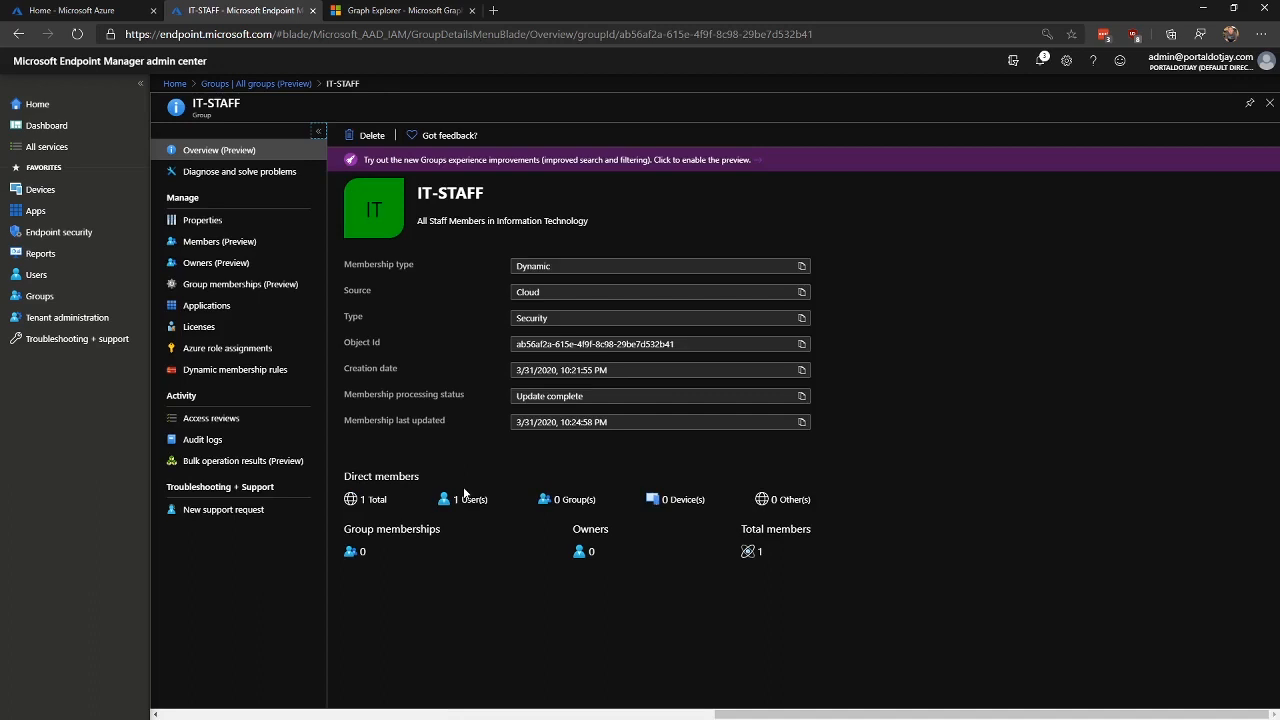
left_click(218, 241)
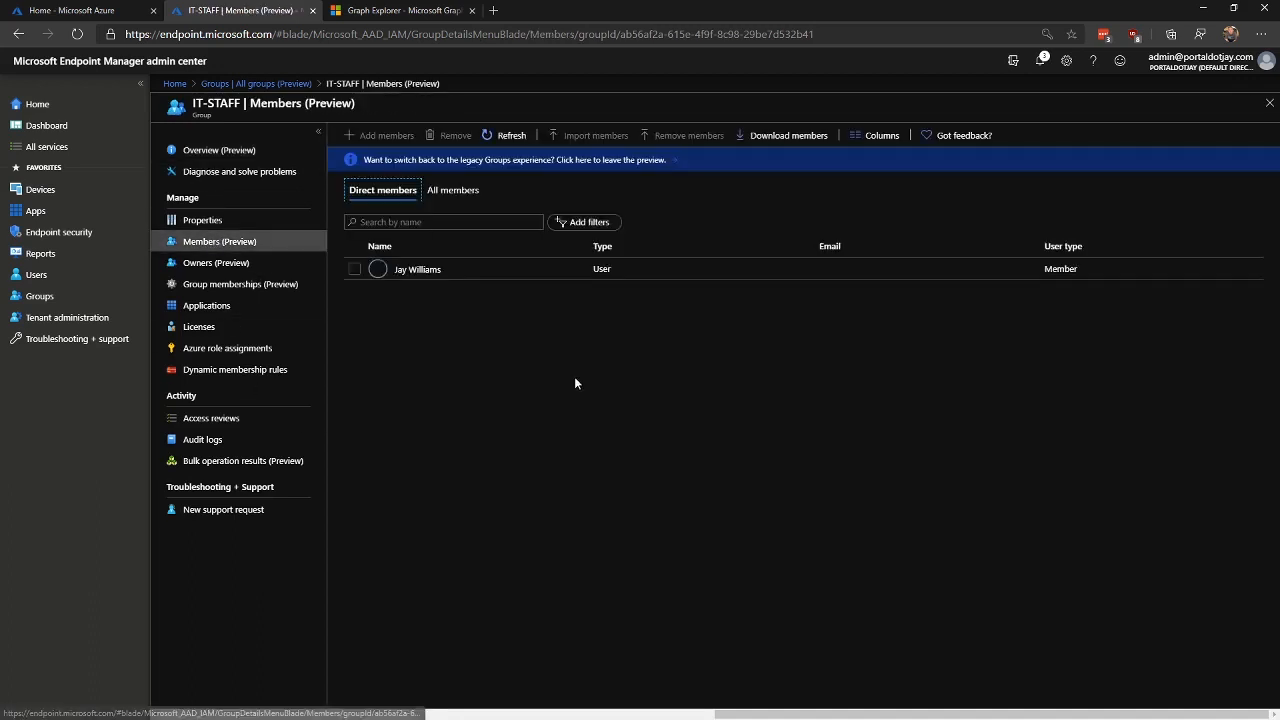
left_click(426, 272)
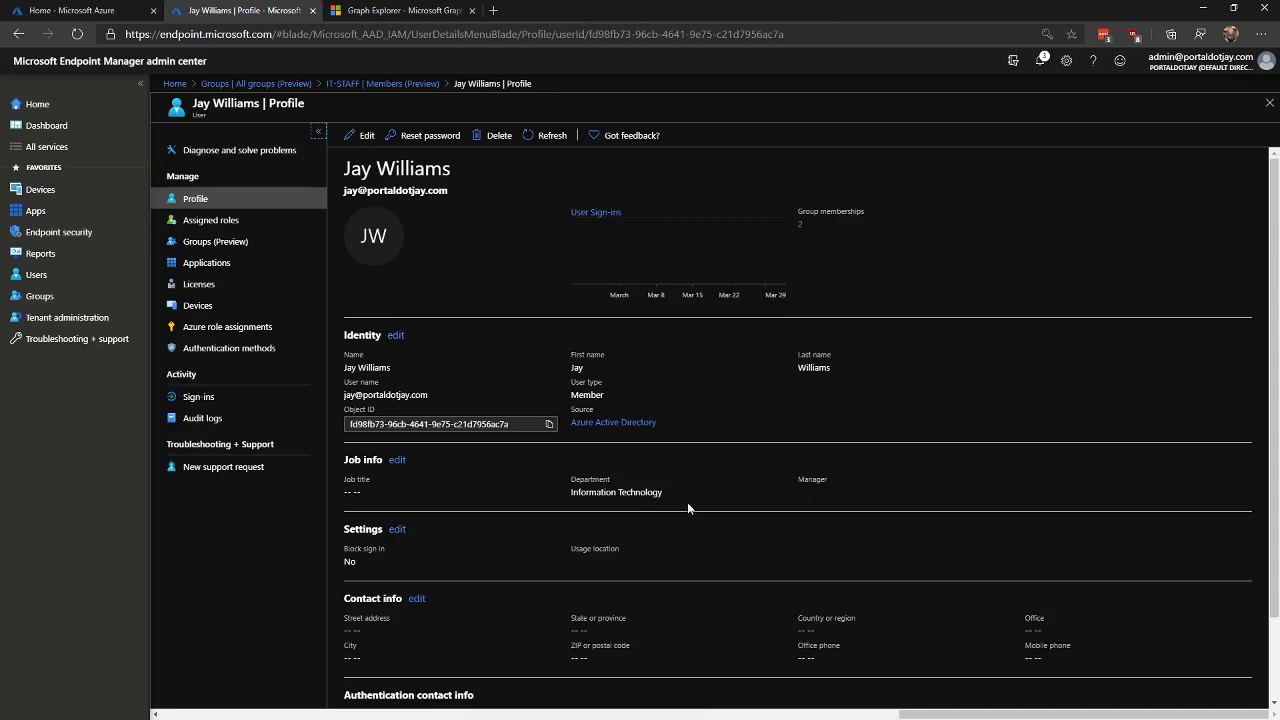
left_click_drag(687, 502, 570, 492)
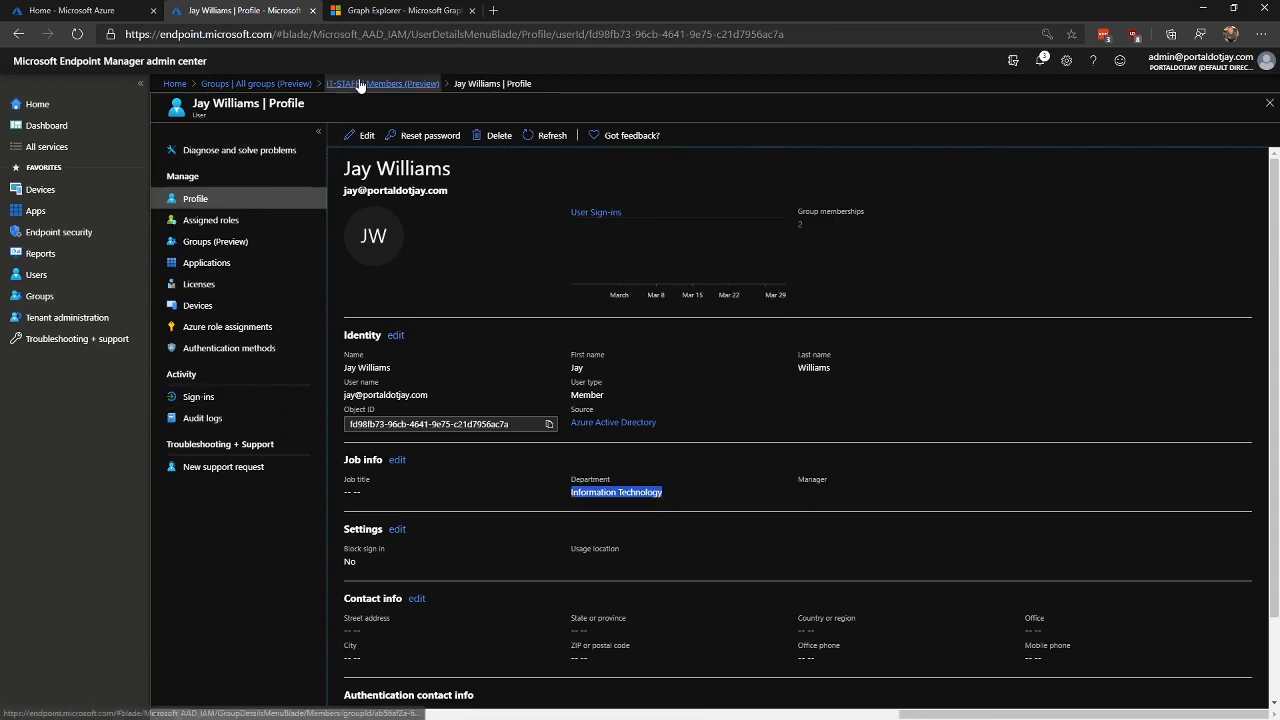
left_click(255, 84)
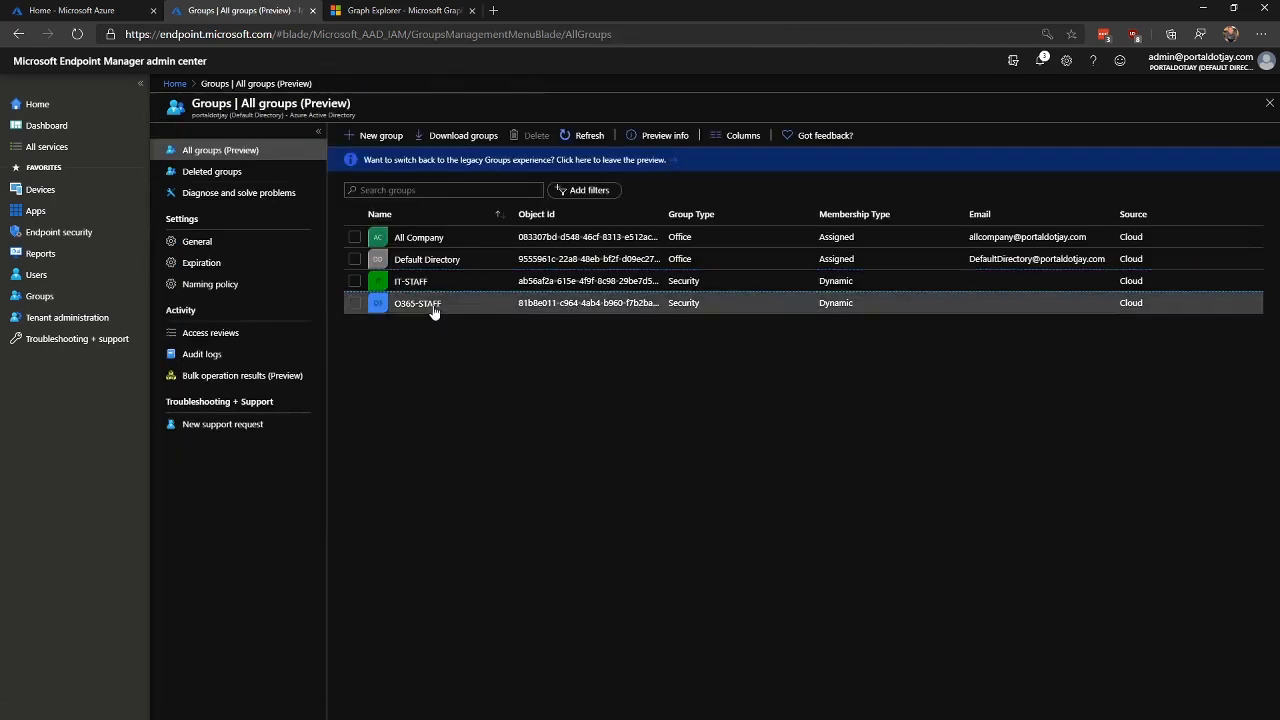
Step: Open O365-STAFF's Dynamic membership rules, showing the rule extensionAttribute1 Equals O365
left_click(432, 304)
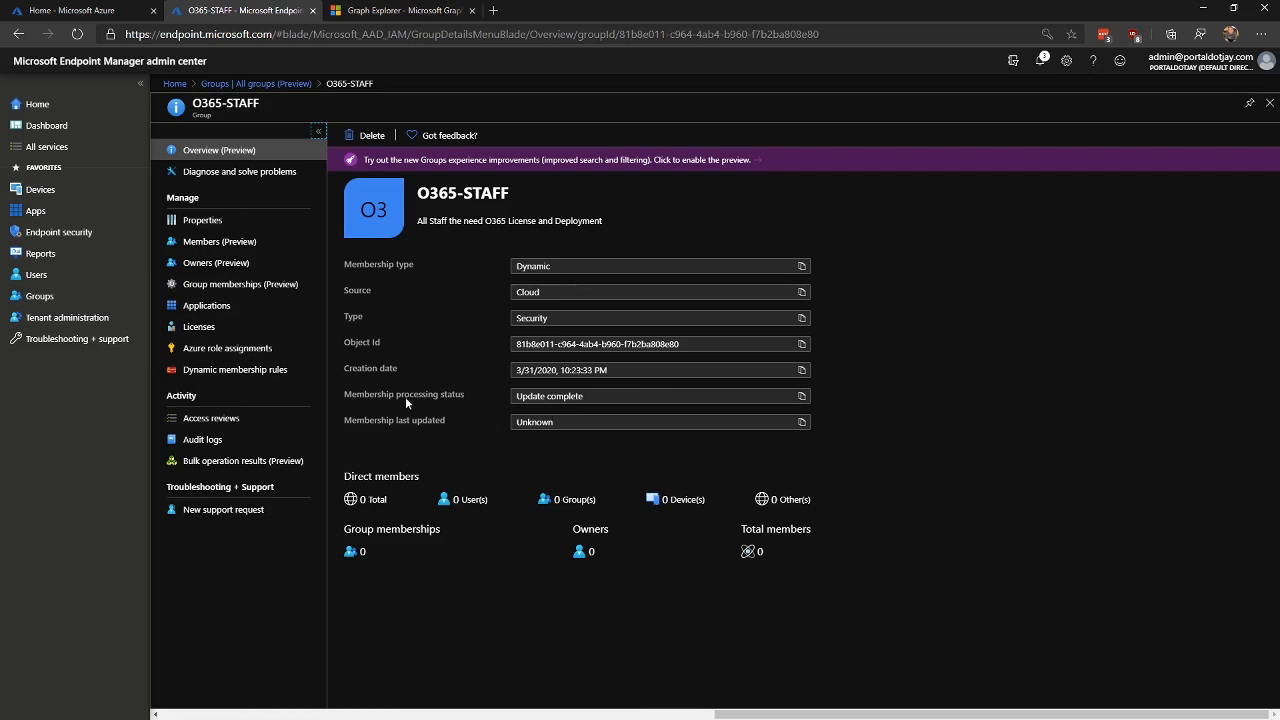
left_click(224, 371)
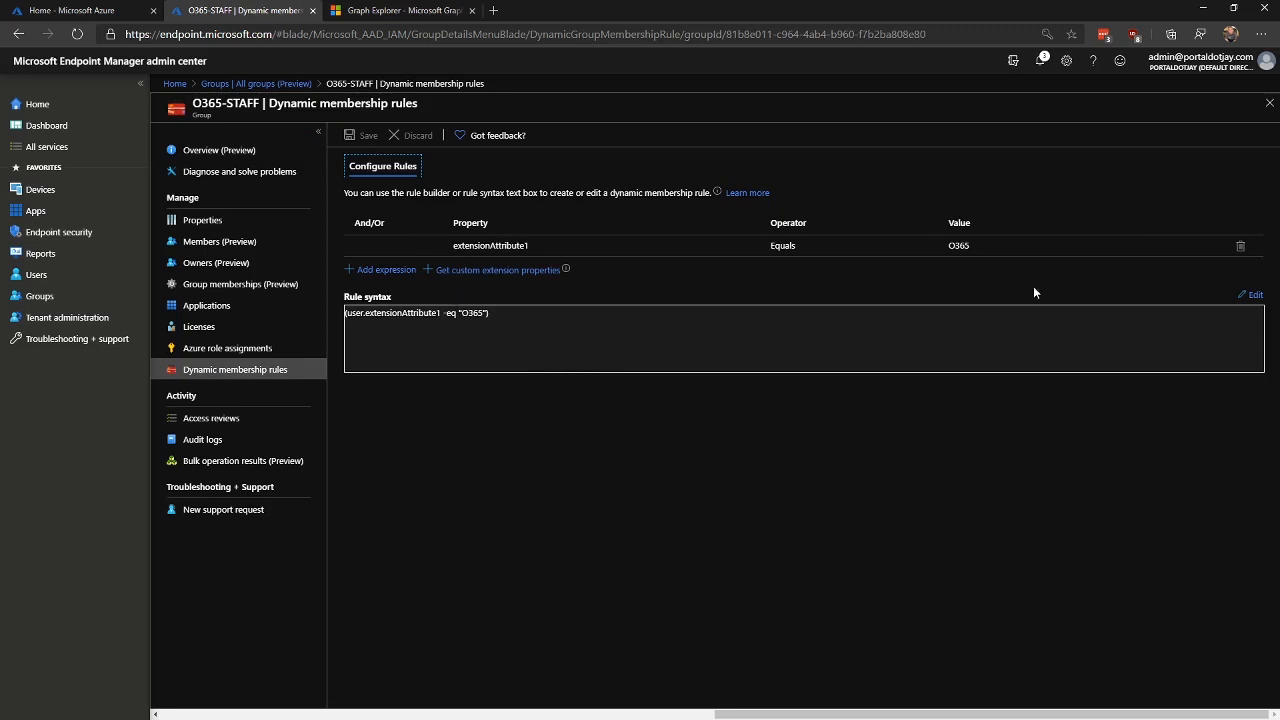
Step: Save the unchanged user.extensionAttribute1 equals O365 rule, then view Properties and Overview
left_click(1250, 295)
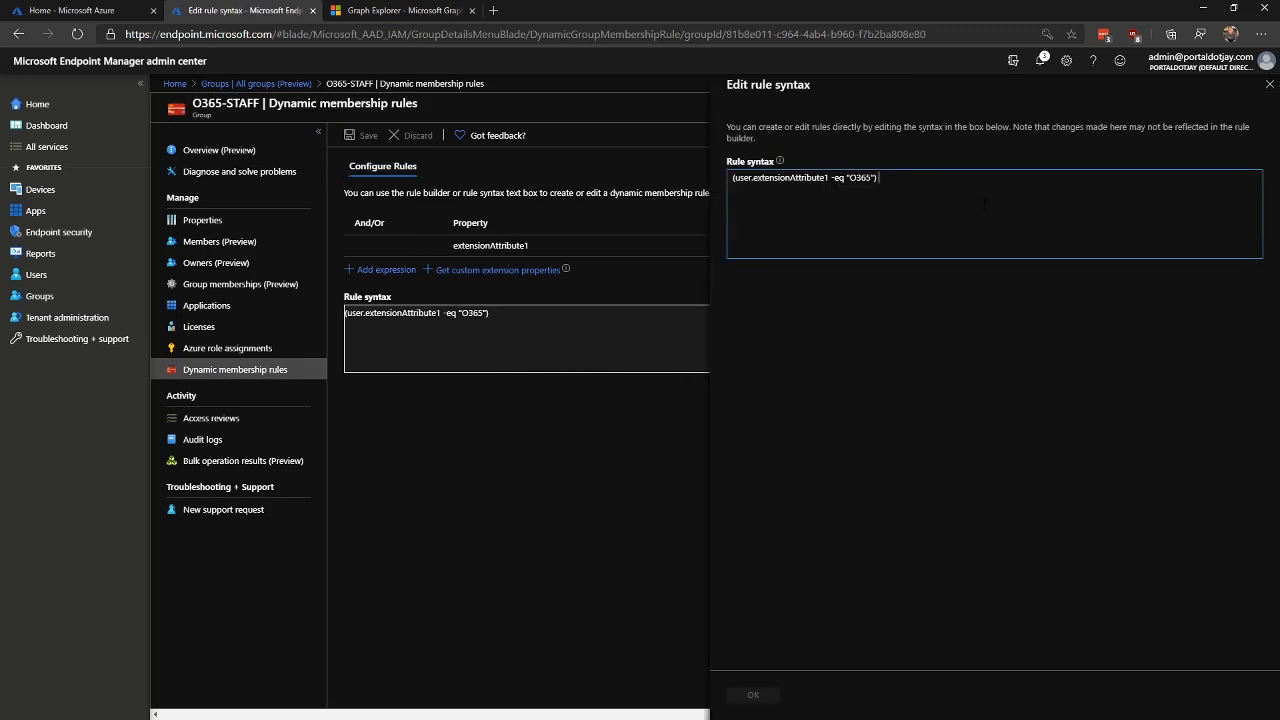
left_click(755, 694)
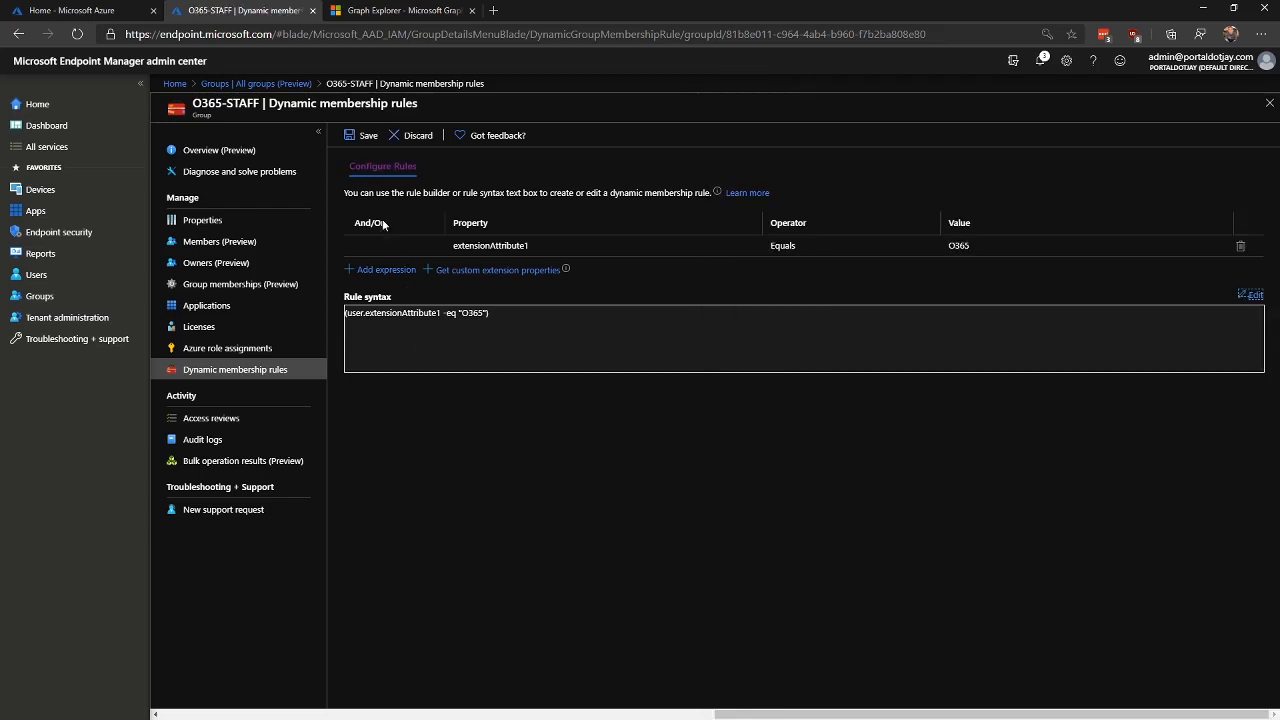
left_click(362, 135)
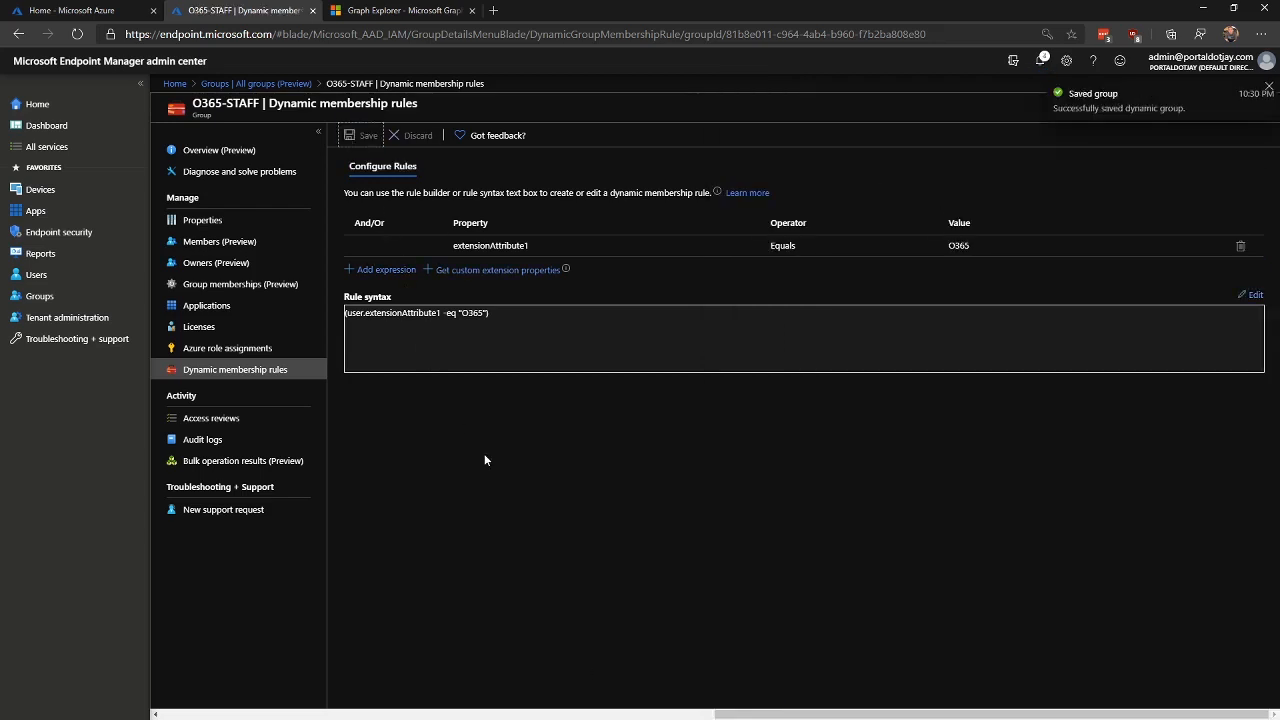
left_click(210, 220)
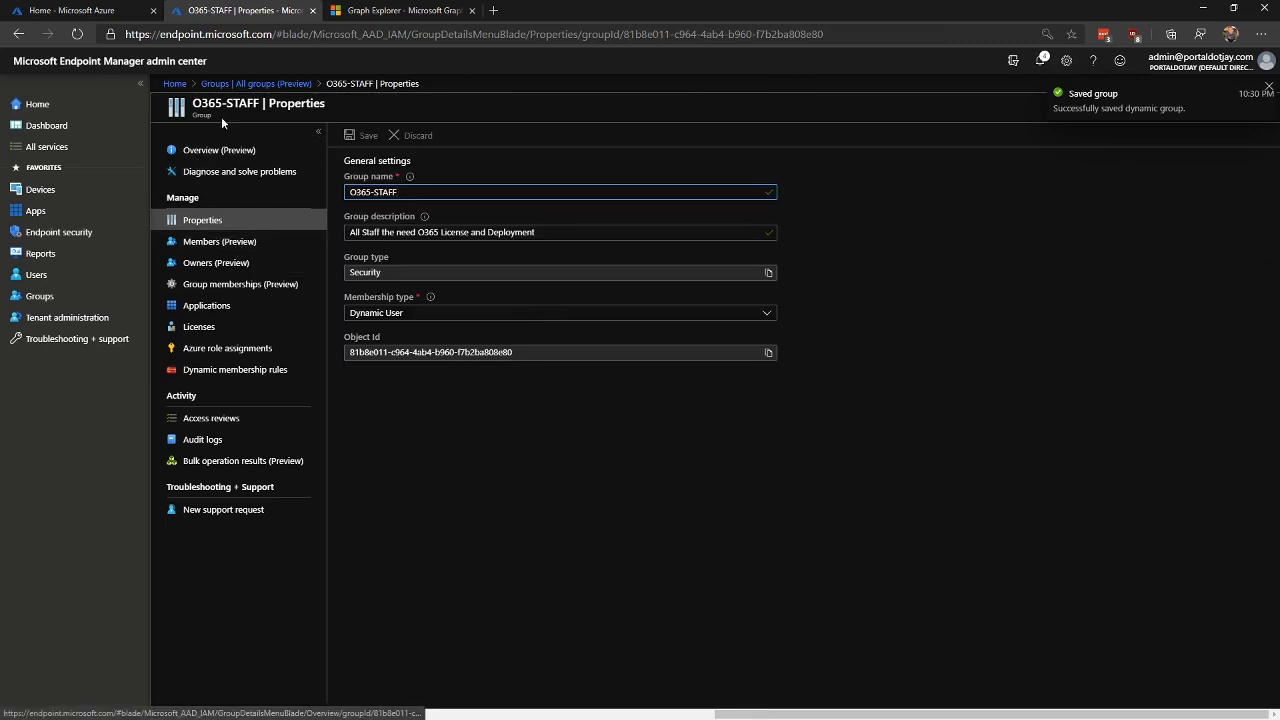
left_click(226, 152)
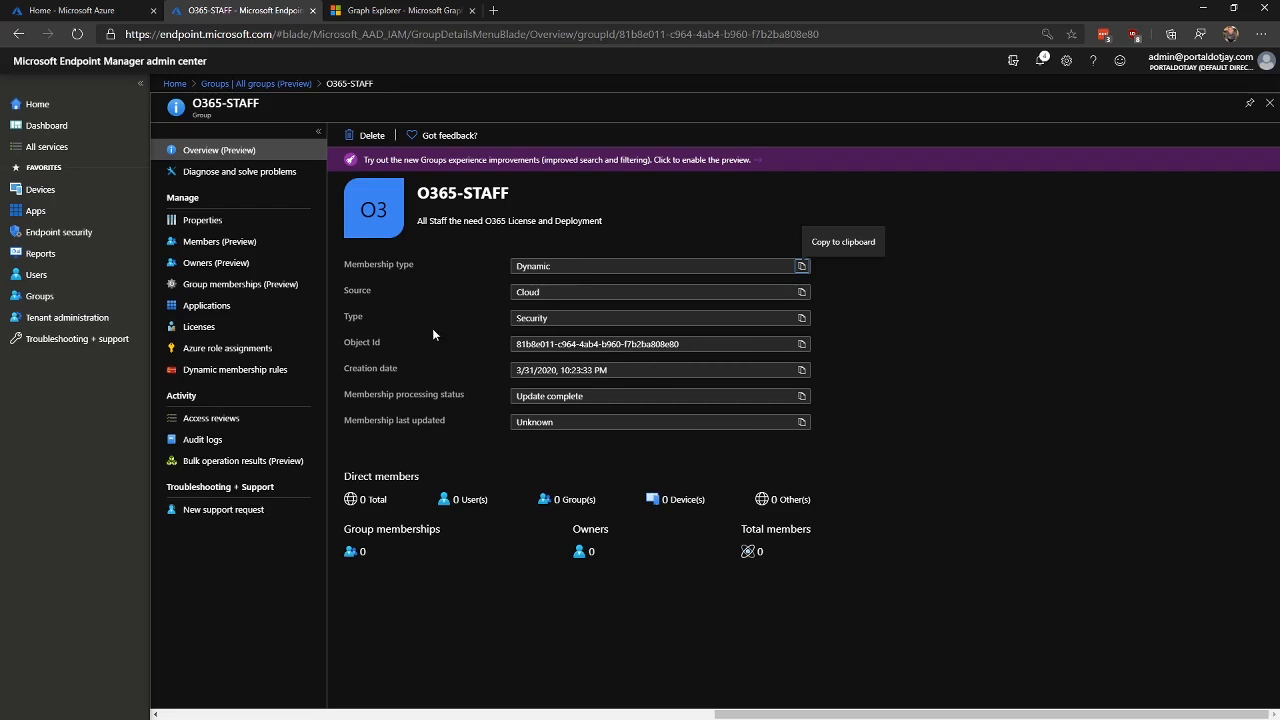
Step: Enable the groups preview and cycle Members, Overview and Properties until processing shows Evaluating, In Progress
left_click(430, 160)
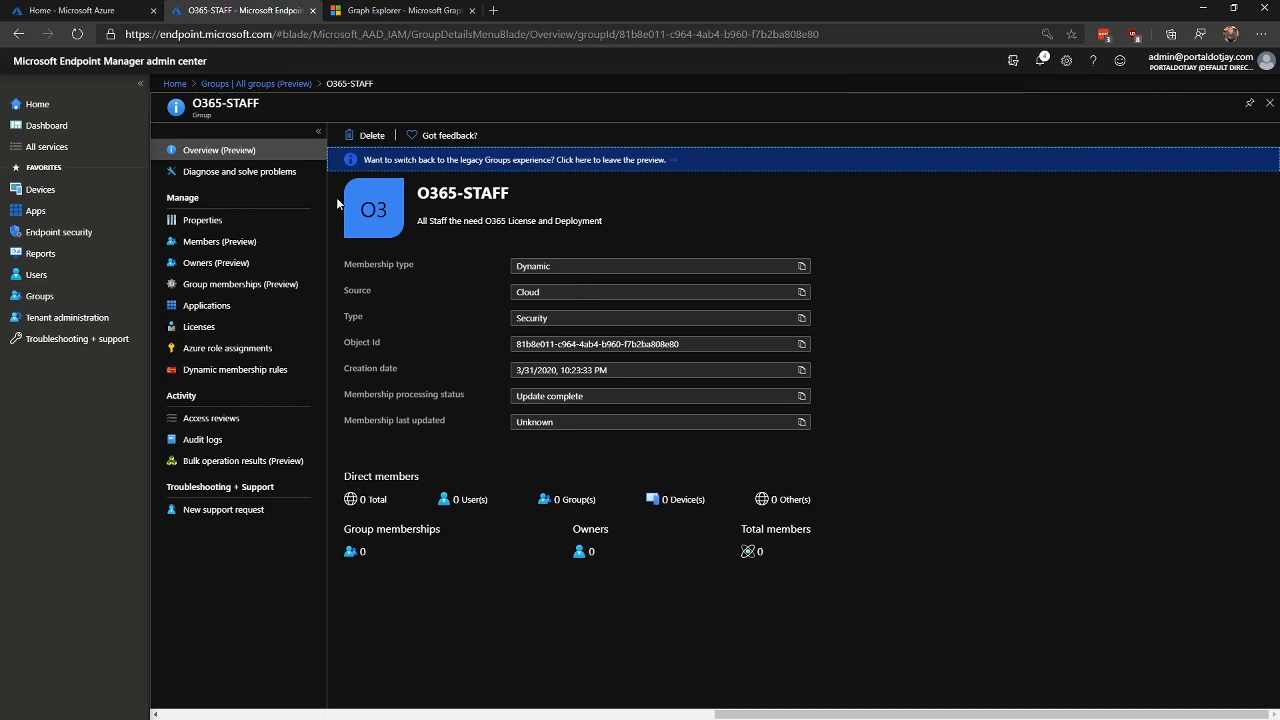
left_click(218, 243)
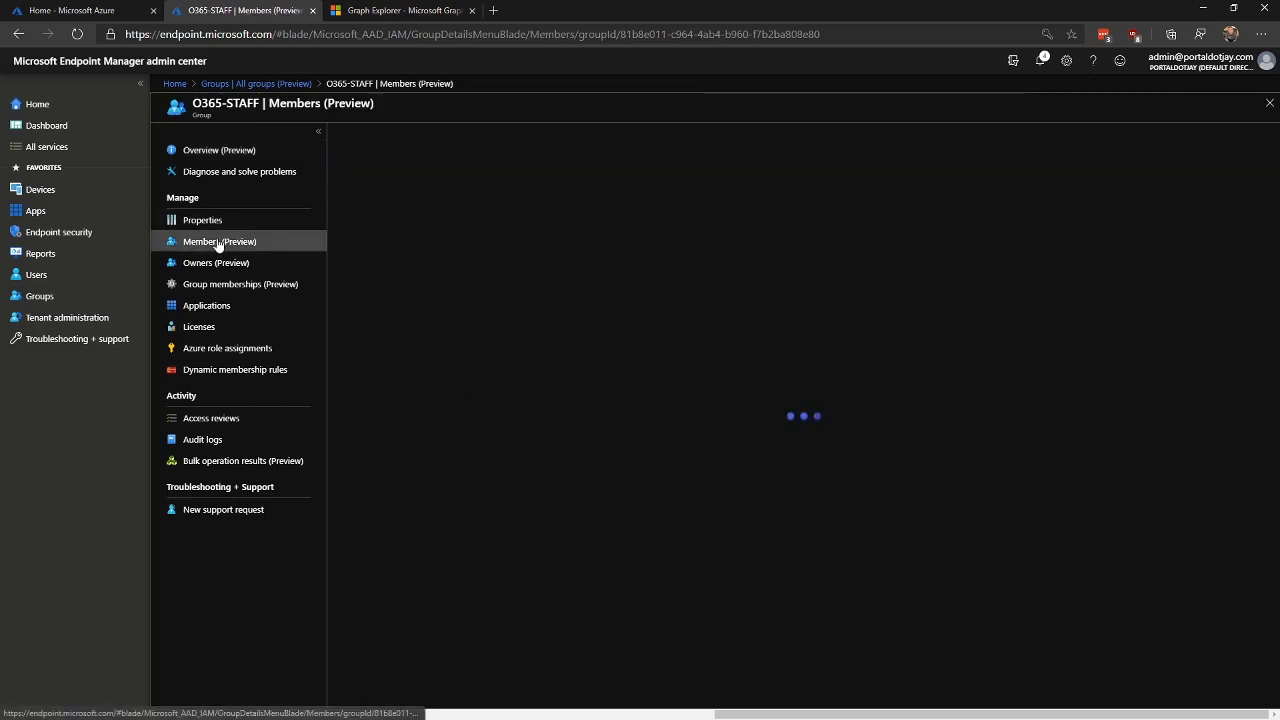
left_click(201, 151)
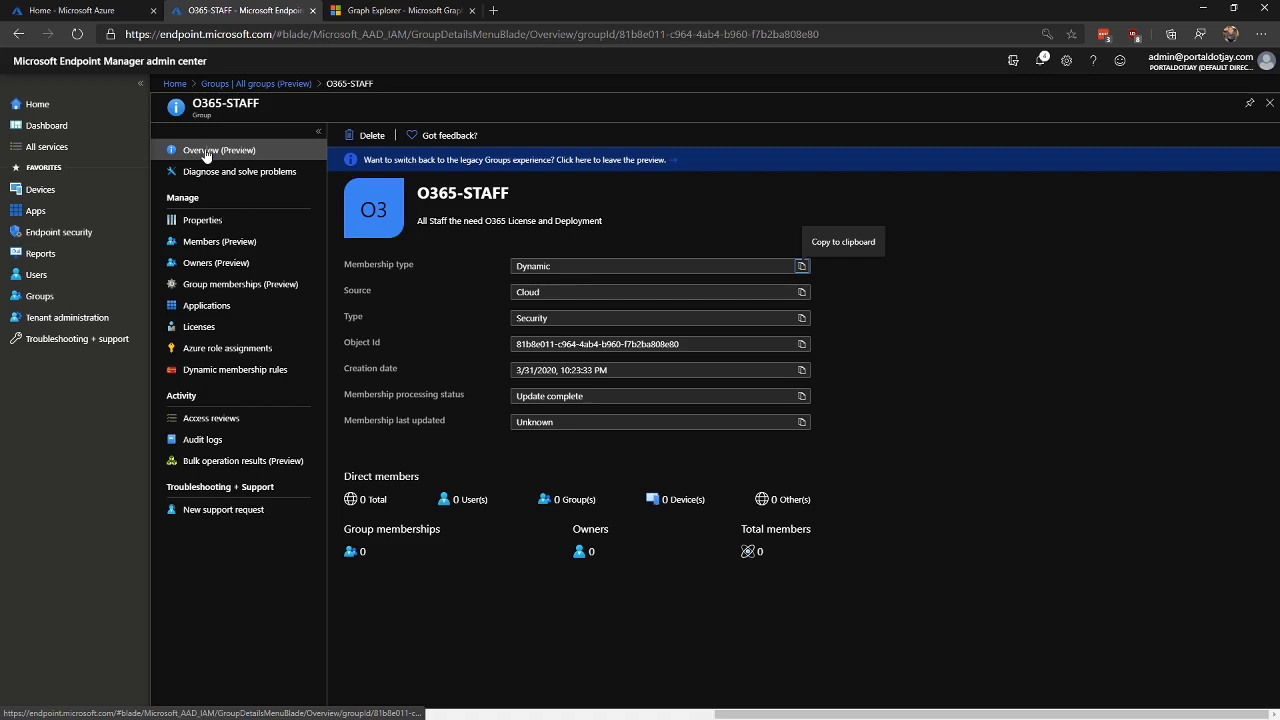
left_click(241, 222)
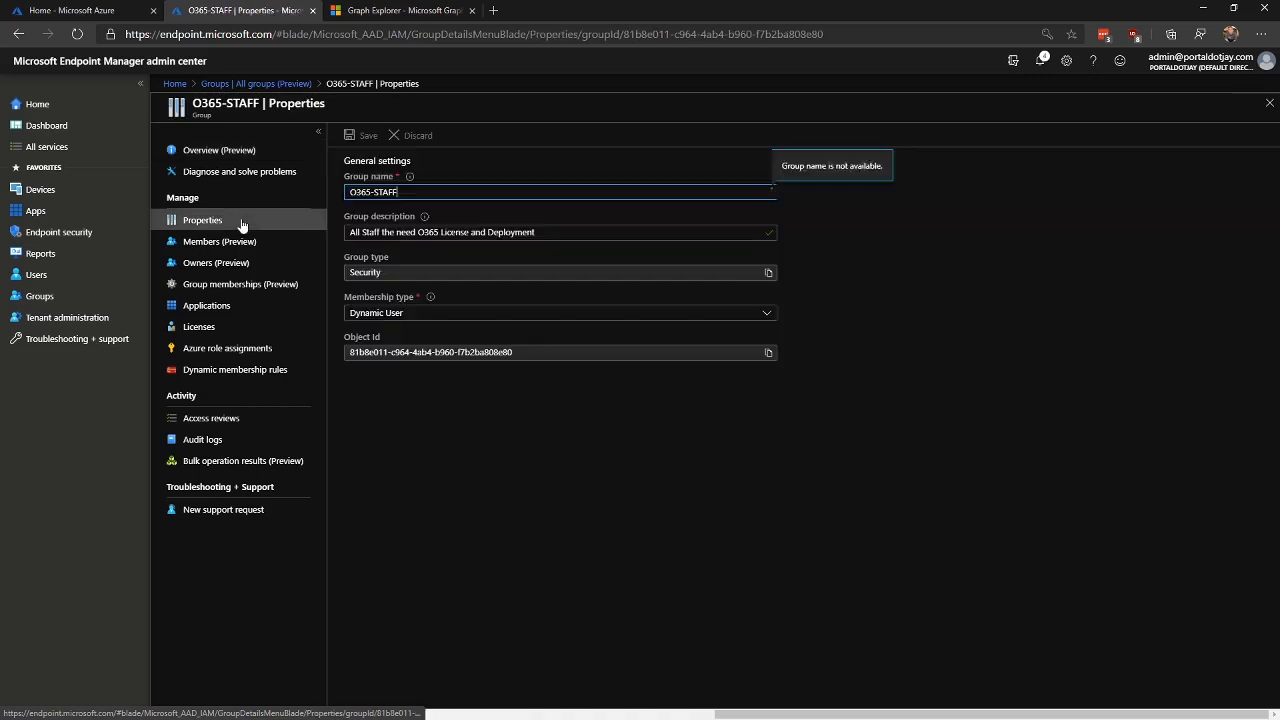
left_click(234, 150)
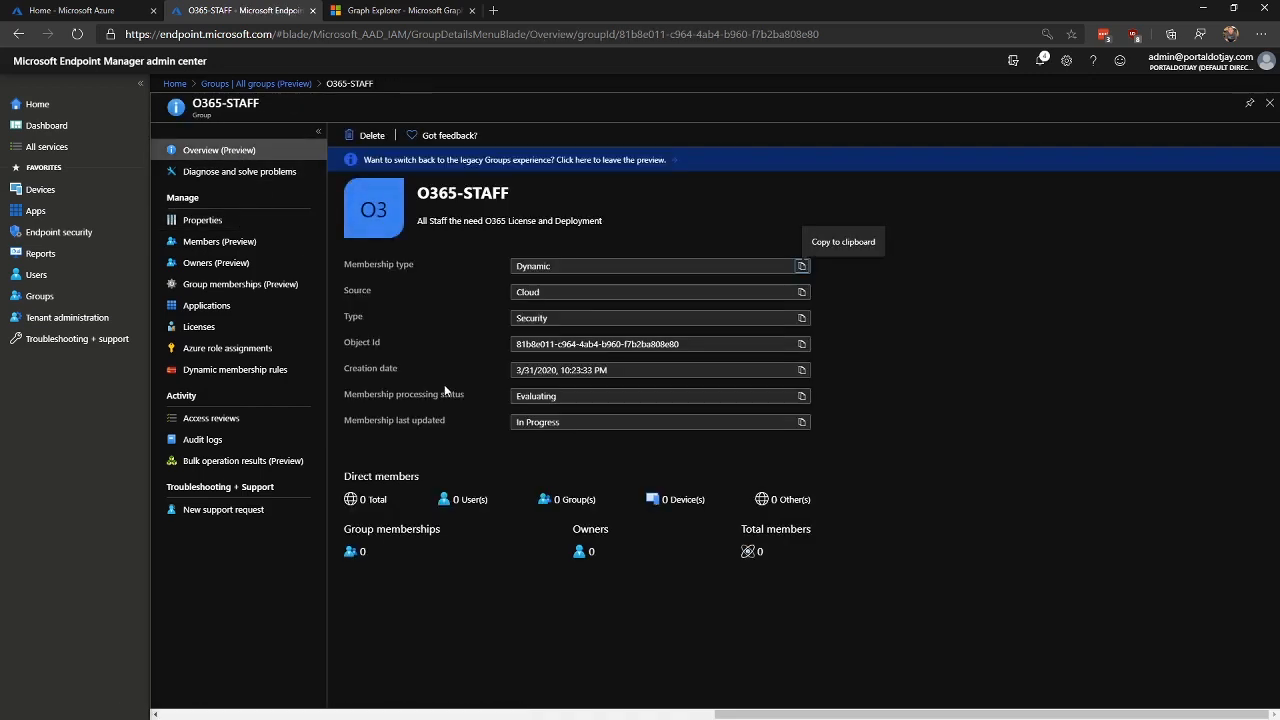
left_click_drag(557, 396, 515, 396)
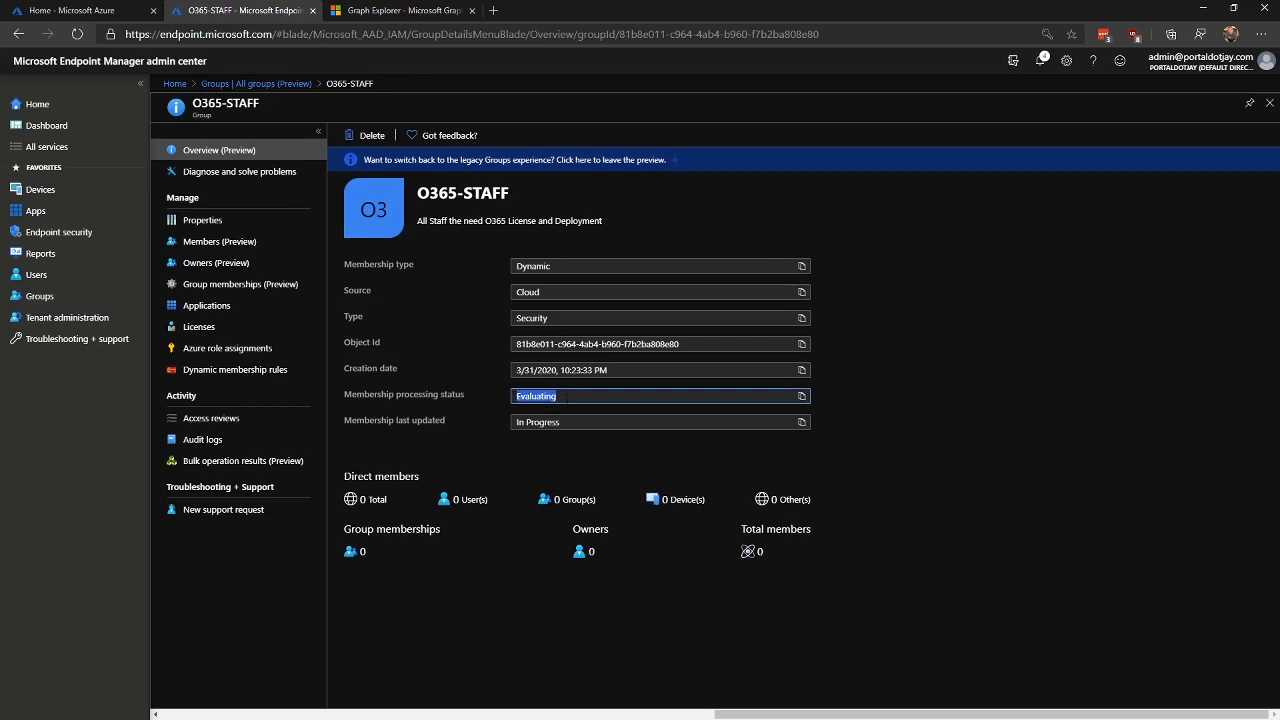
left_click(242, 247)
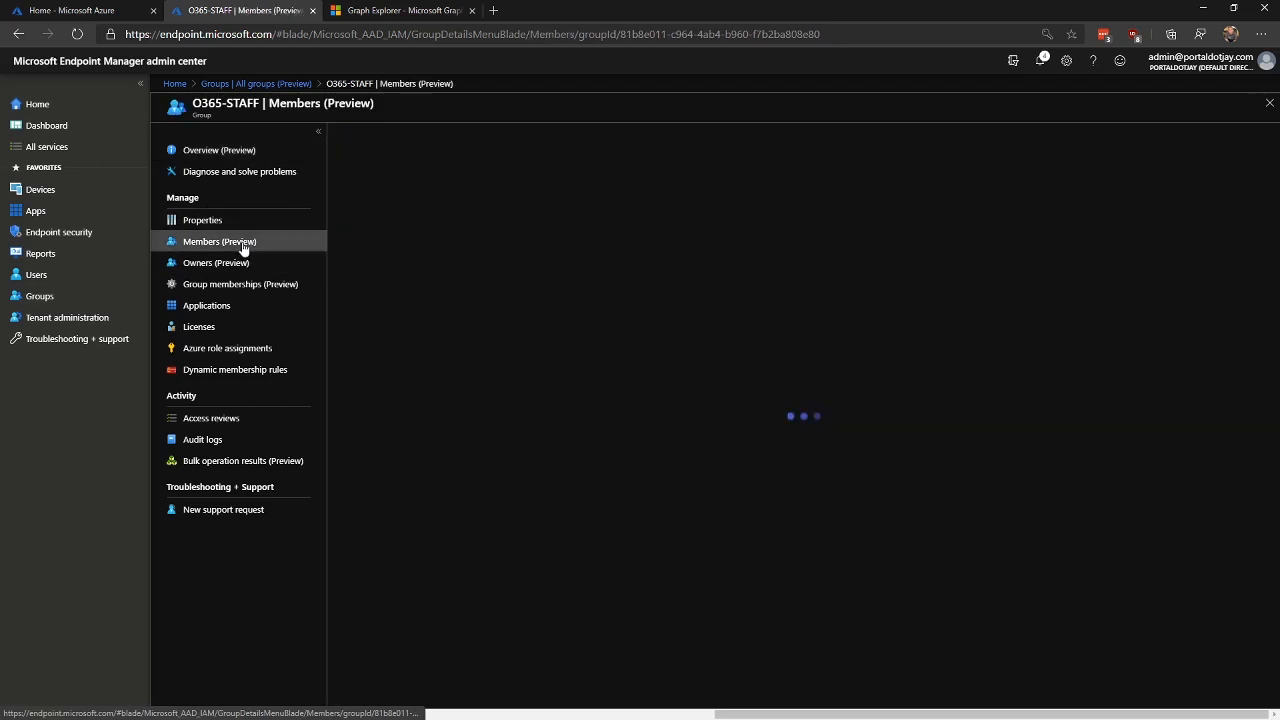
left_click(232, 152)
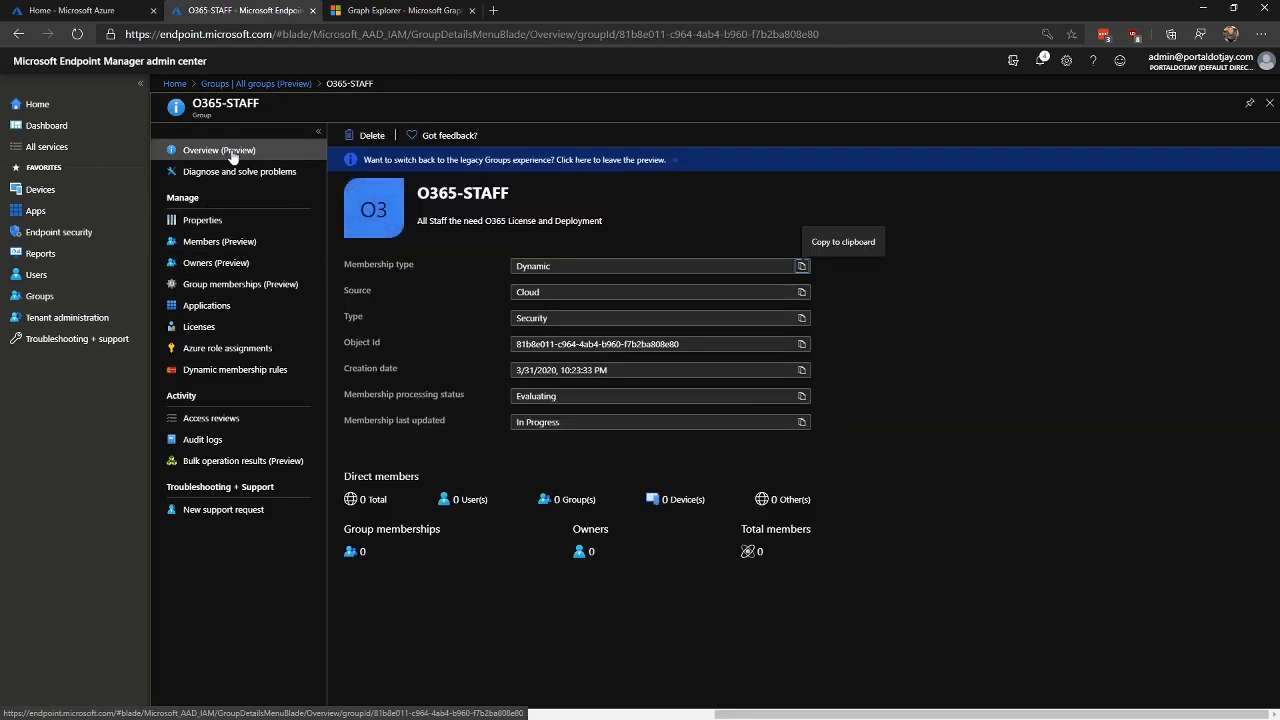
left_click(232, 247)
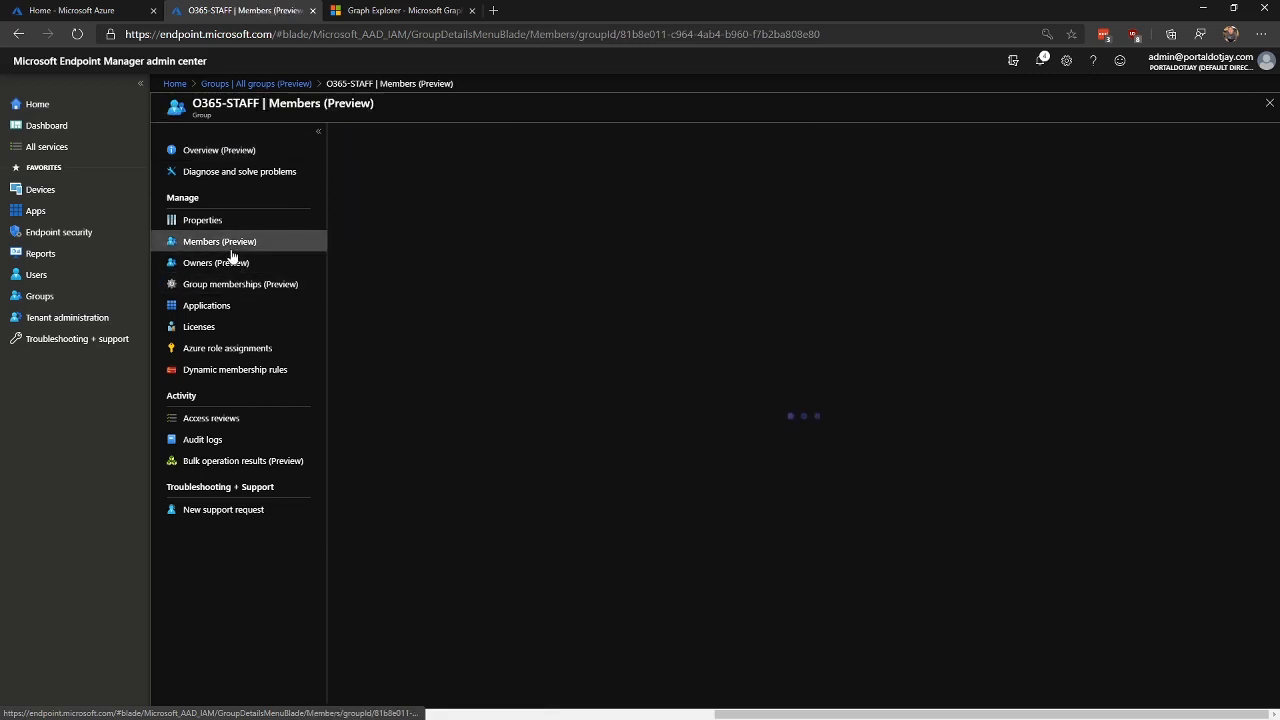
left_click(228, 156)
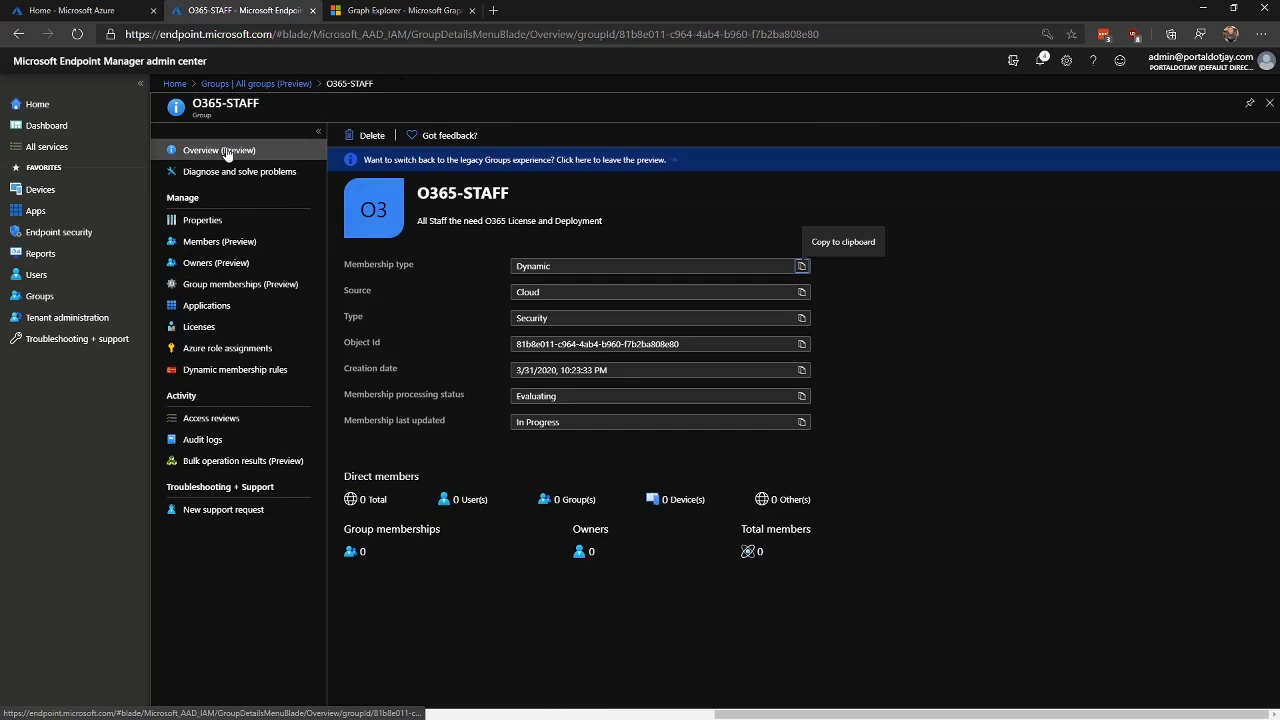
left_click(513, 143)
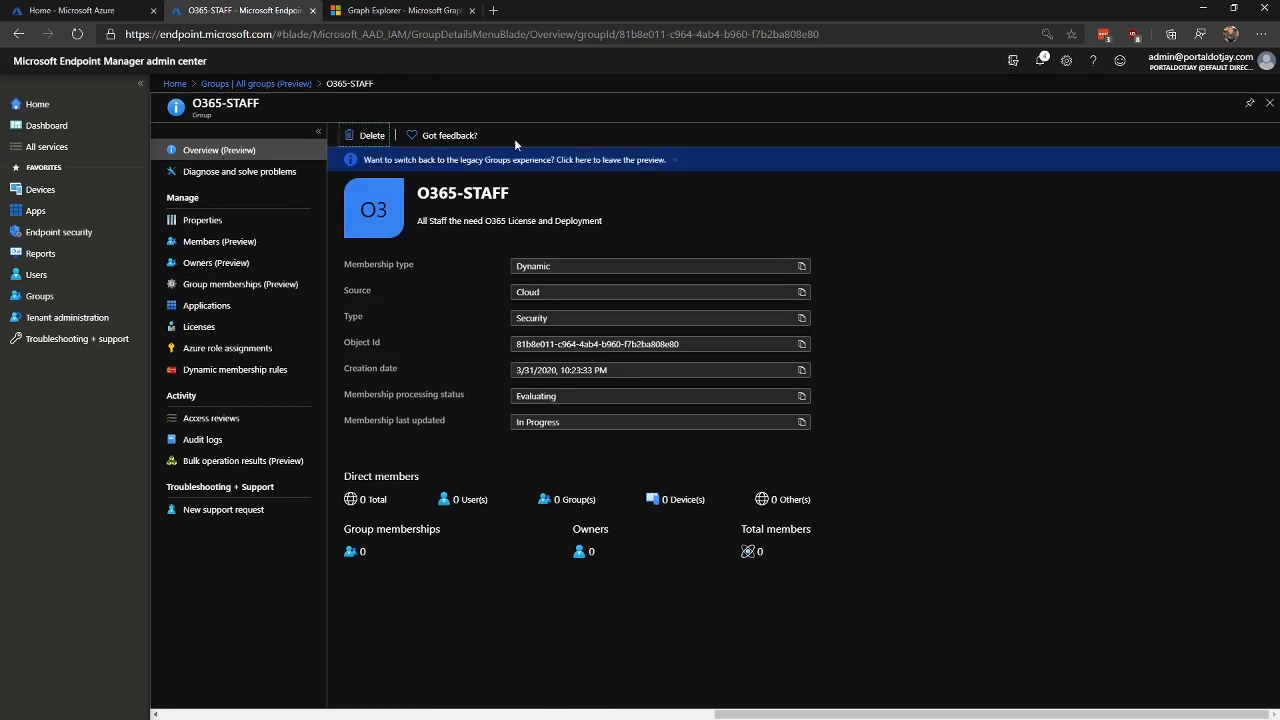
left_click(250, 262)
left_click(255, 246)
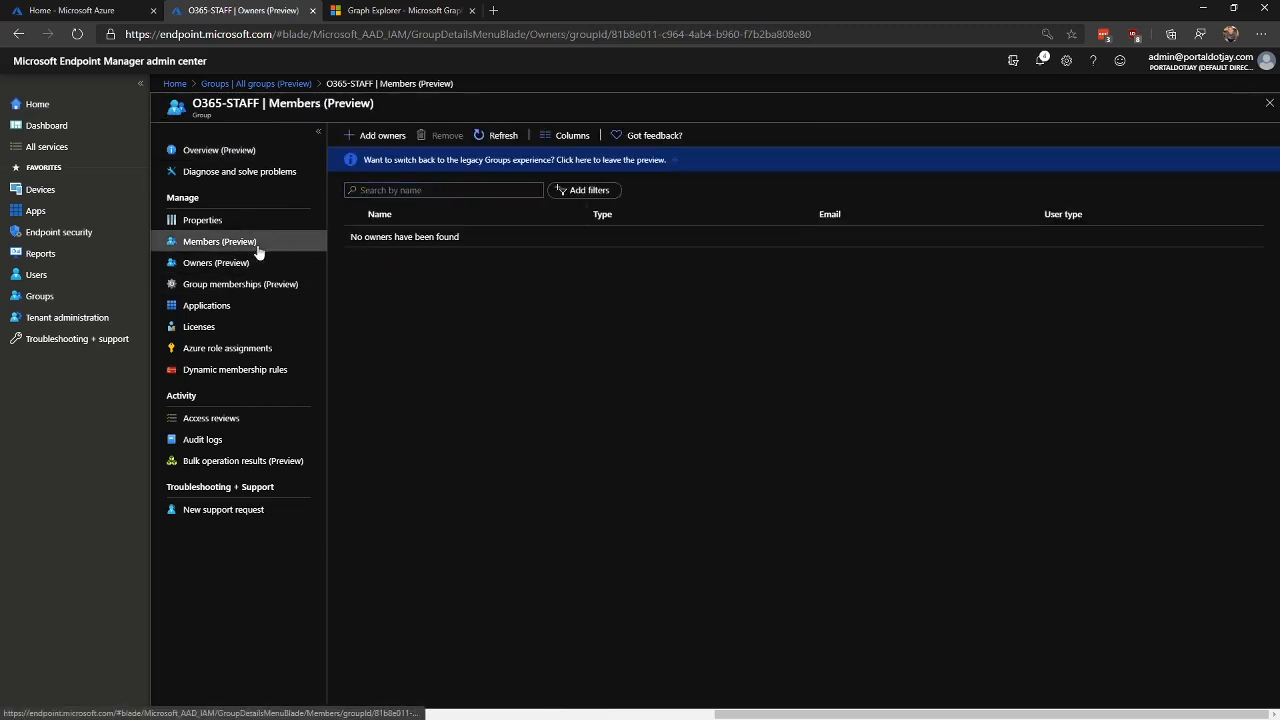
left_click(500, 138)
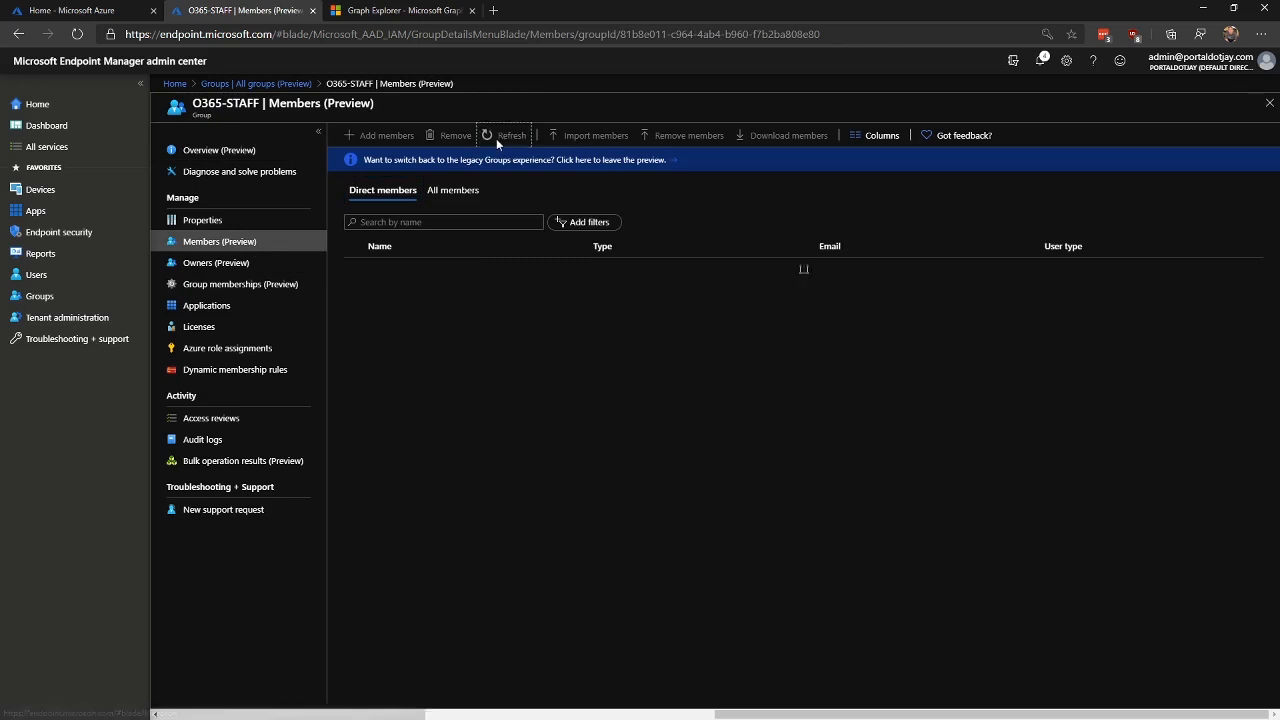
left_click(207, 220)
left_click(260, 243)
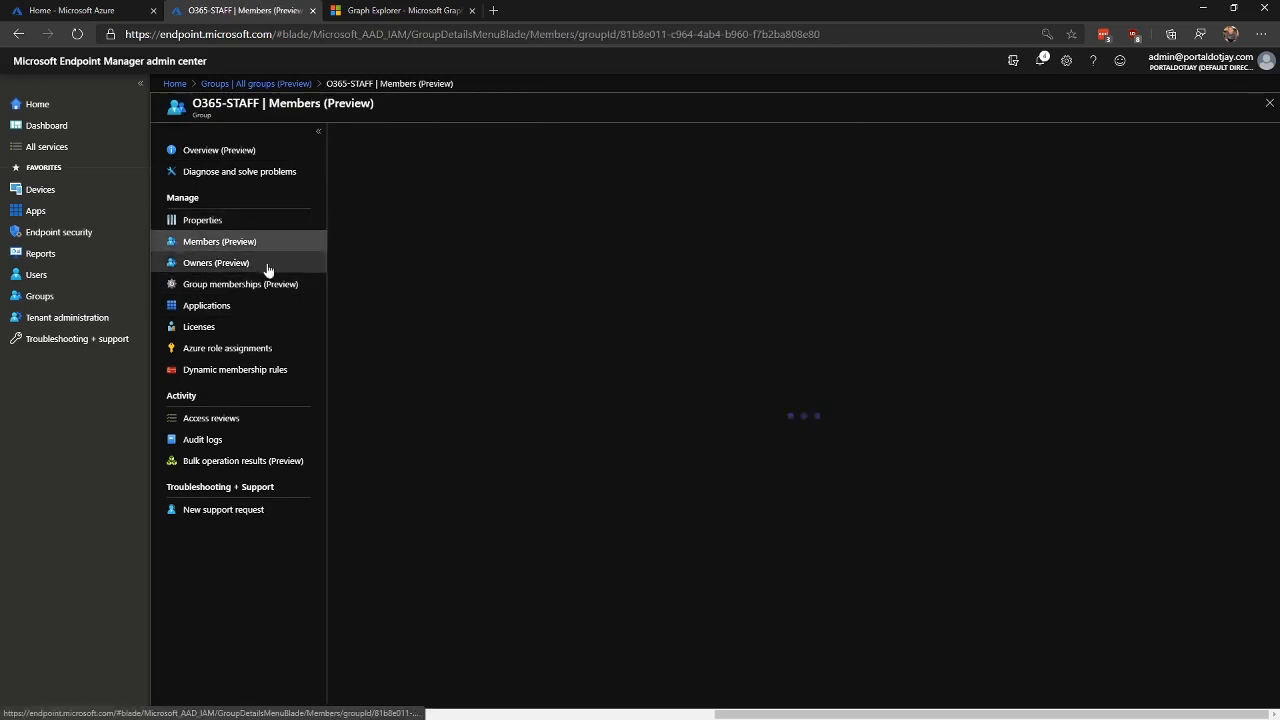
left_click(512, 139)
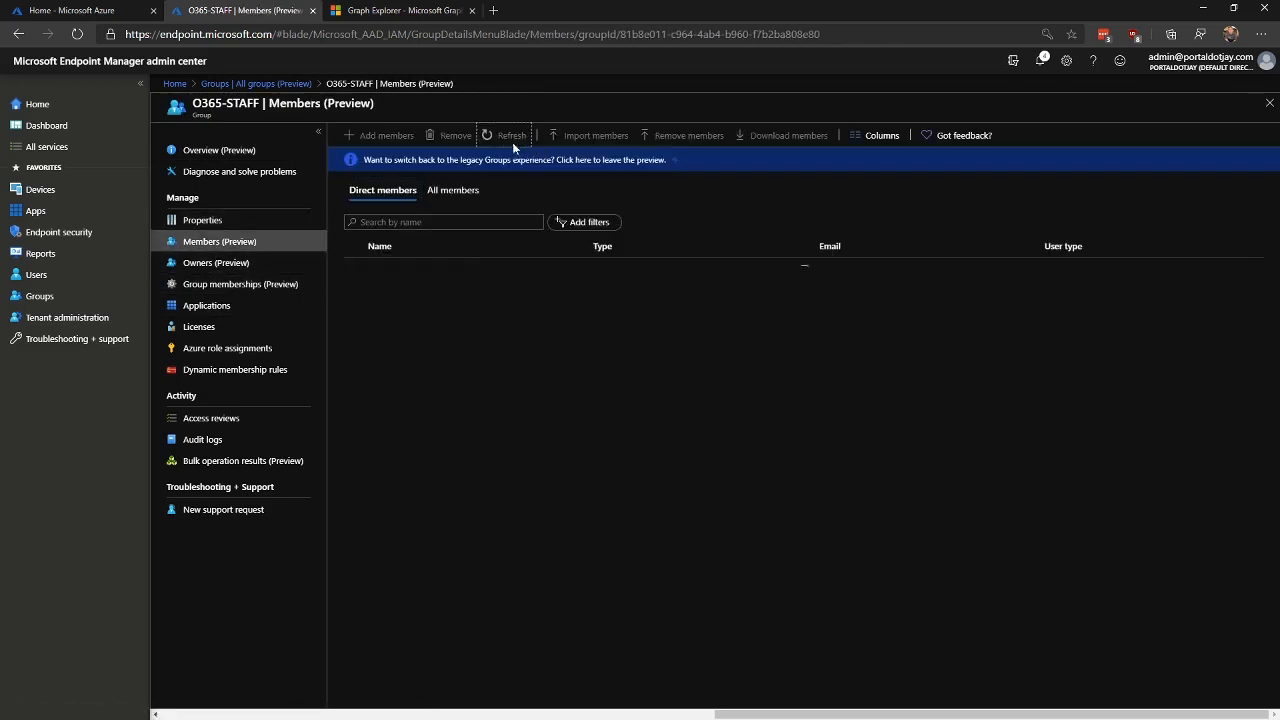
left_click(265, 151)
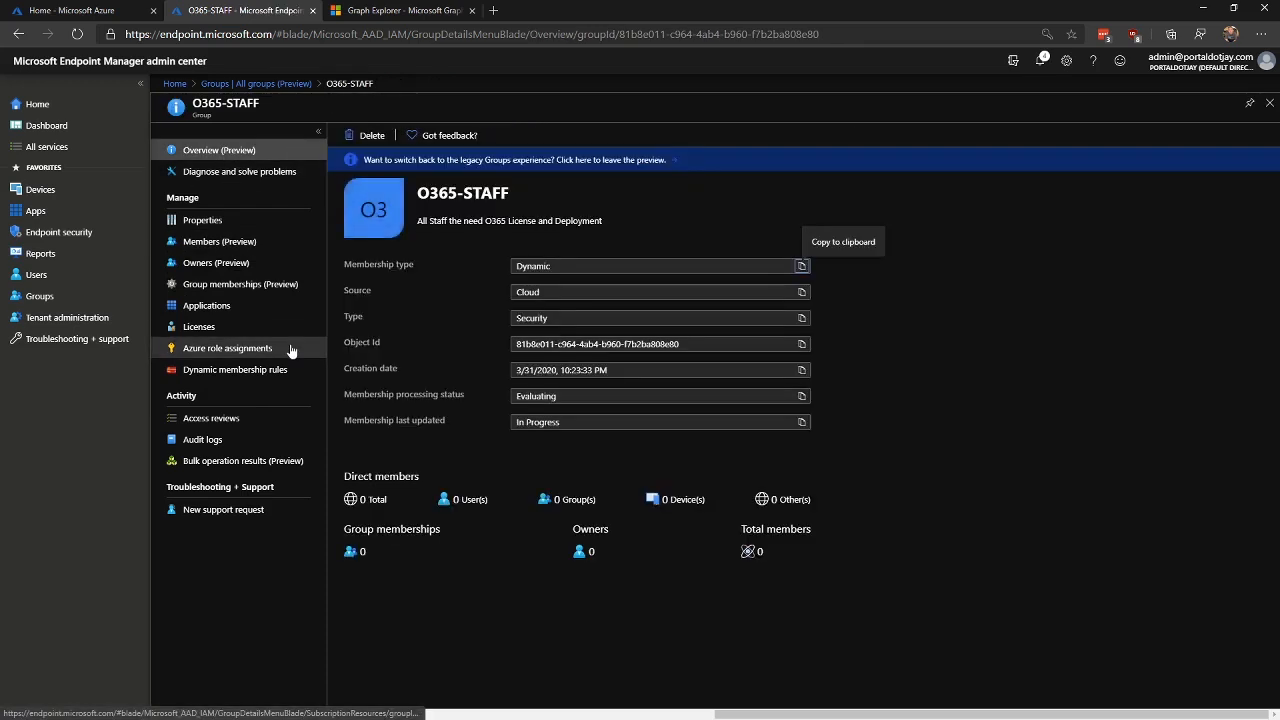